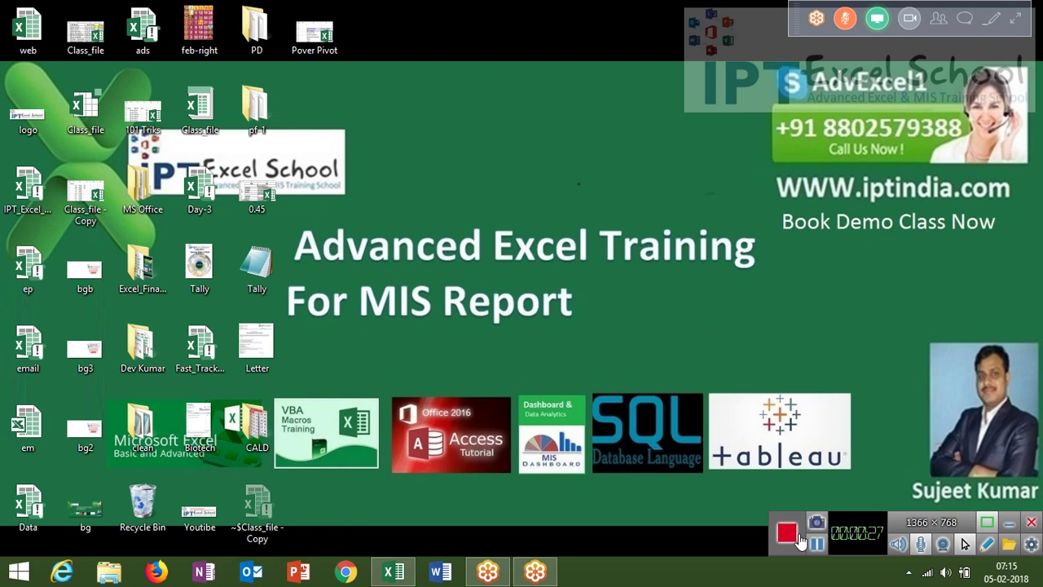
- Unmute the meeting microphone and close the Class_file - Copy workbook
left_click(1018, 18)
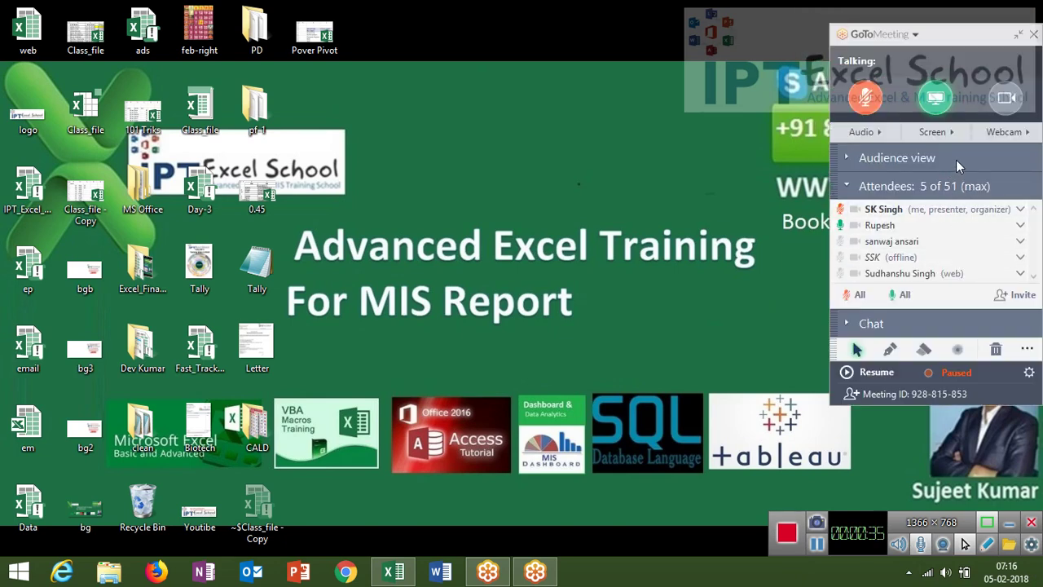
left_click(1019, 38)
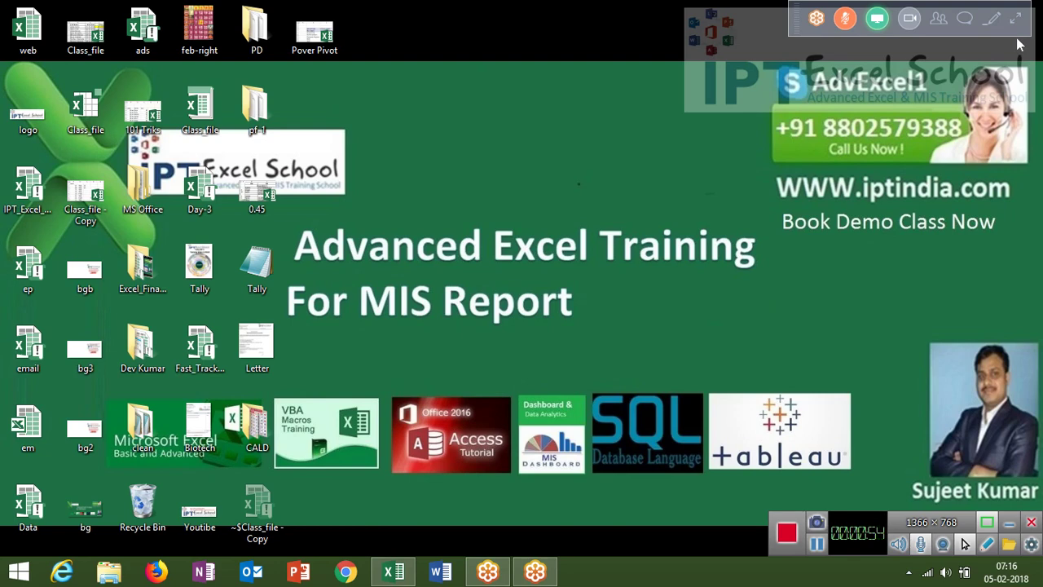
left_click(845, 20)
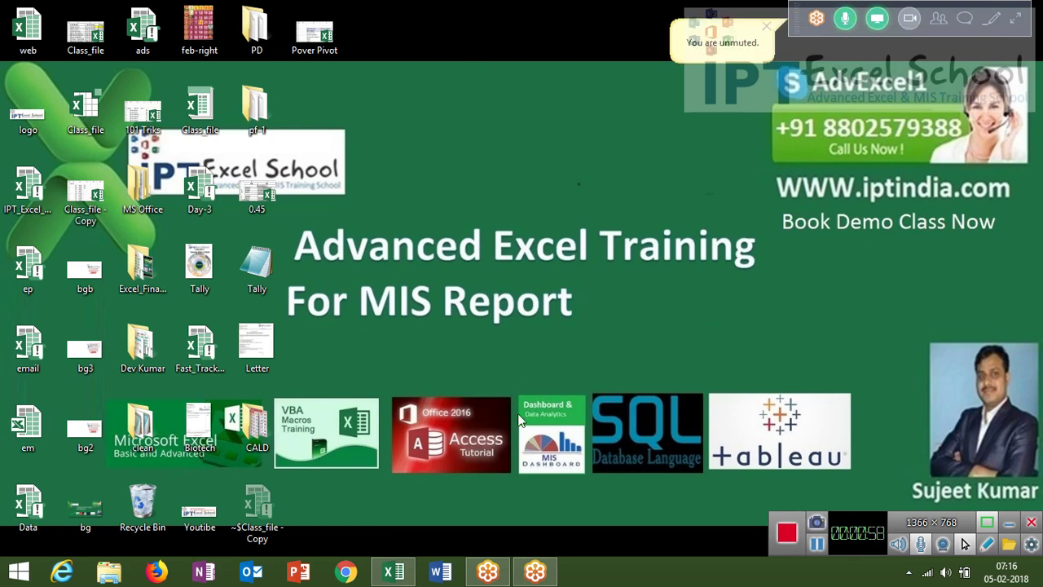
left_click(403, 577)
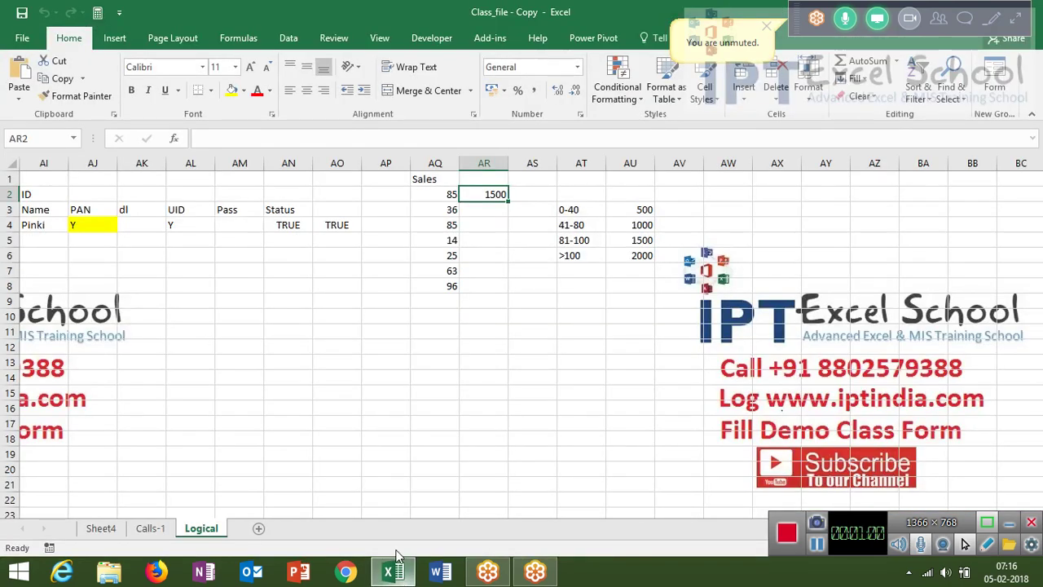
double_click(343, 12)
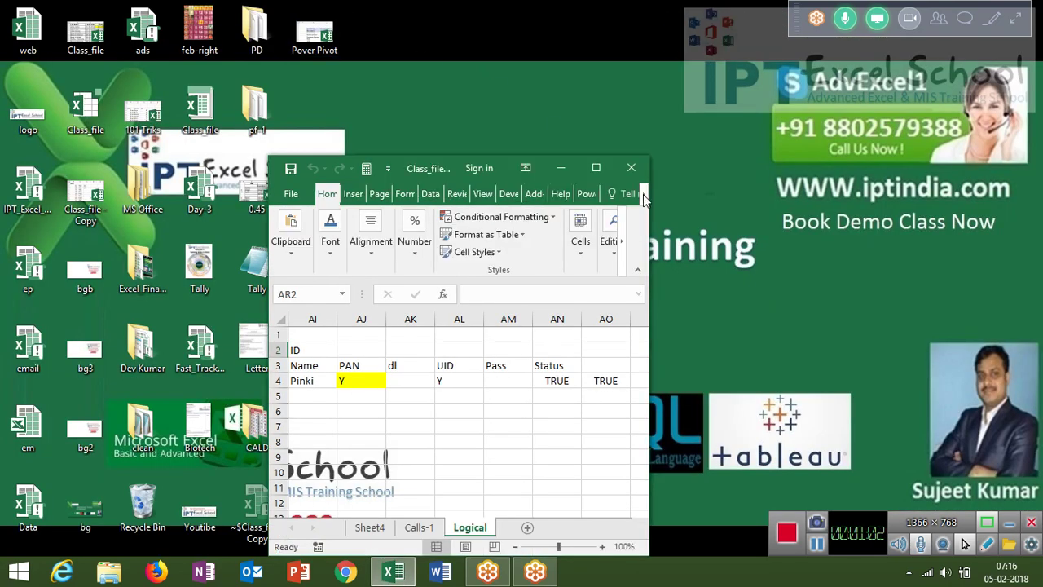
left_click(630, 172)
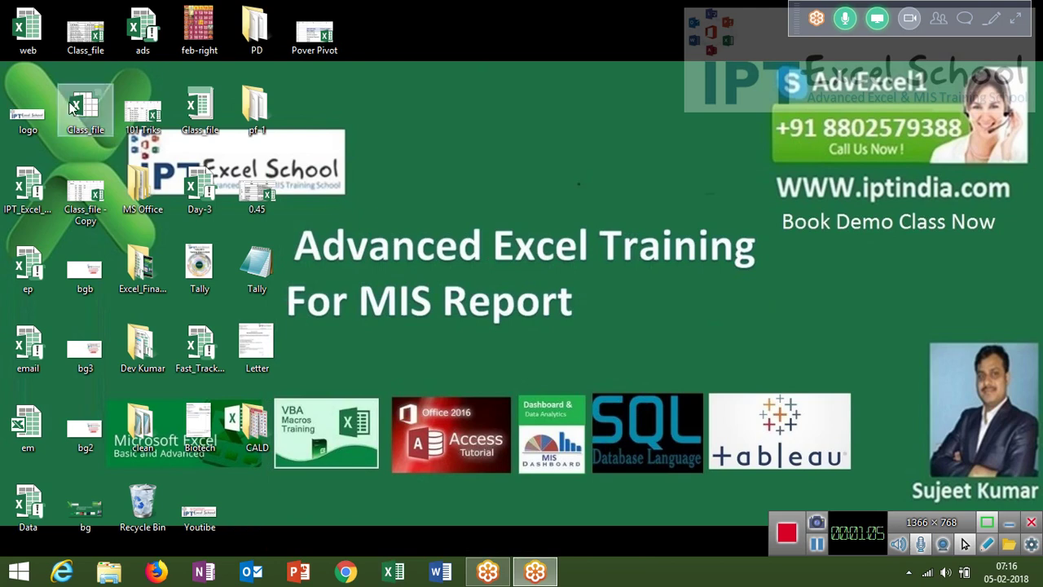
- Open Class_file from the desktop maximized and add a new blank Sheet1
left_click(82, 45)
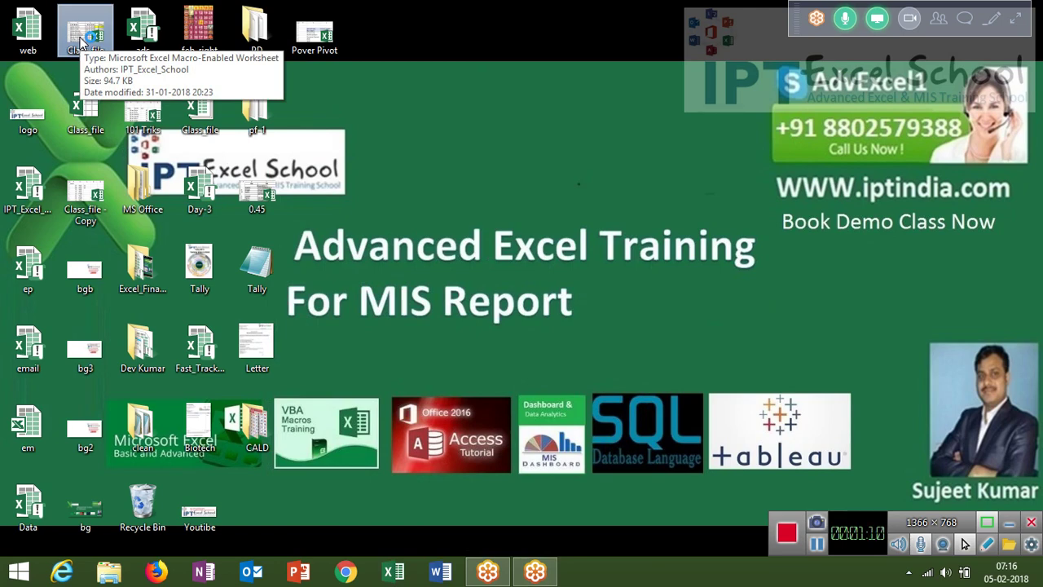
double_click(81, 45)
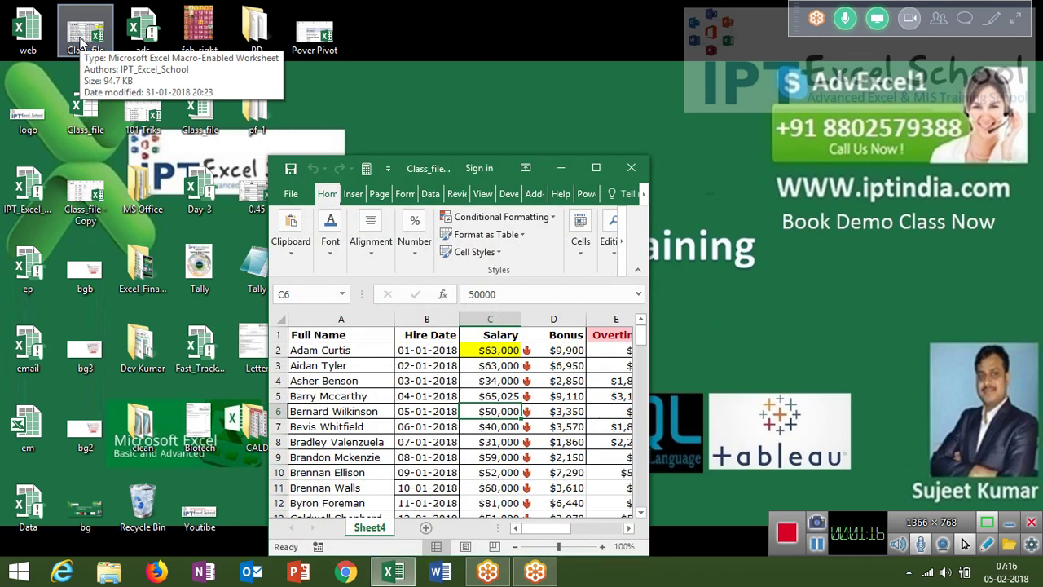
left_click(585, 172)
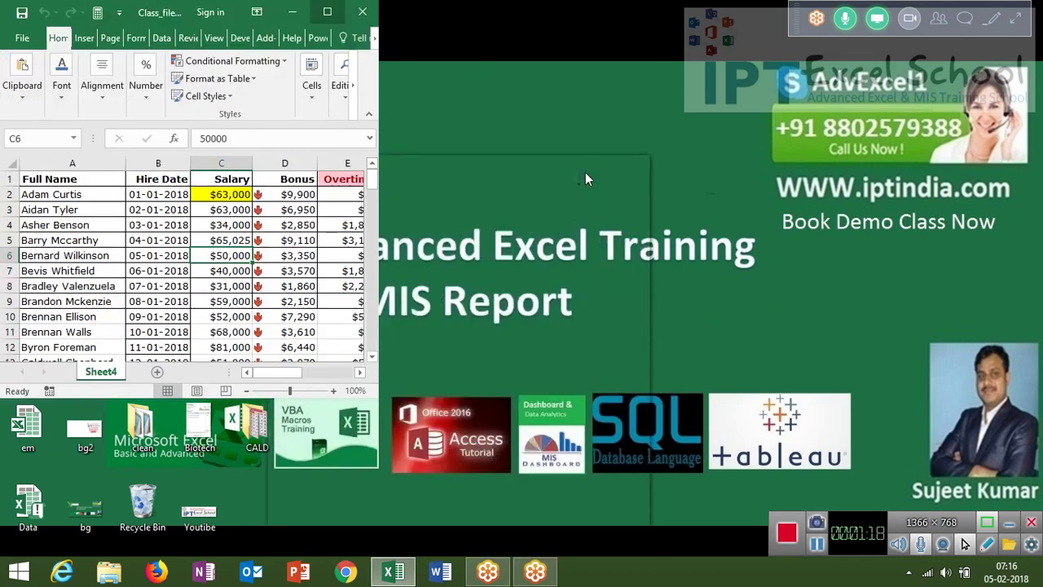
left_click(156, 332)
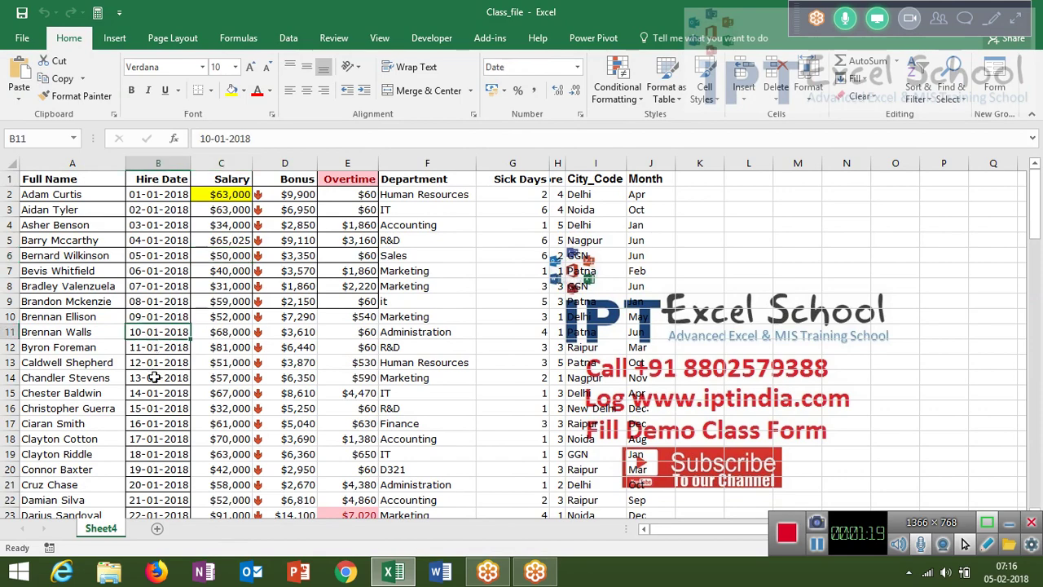
left_click(158, 528)
left_click(110, 529)
left_click(139, 530)
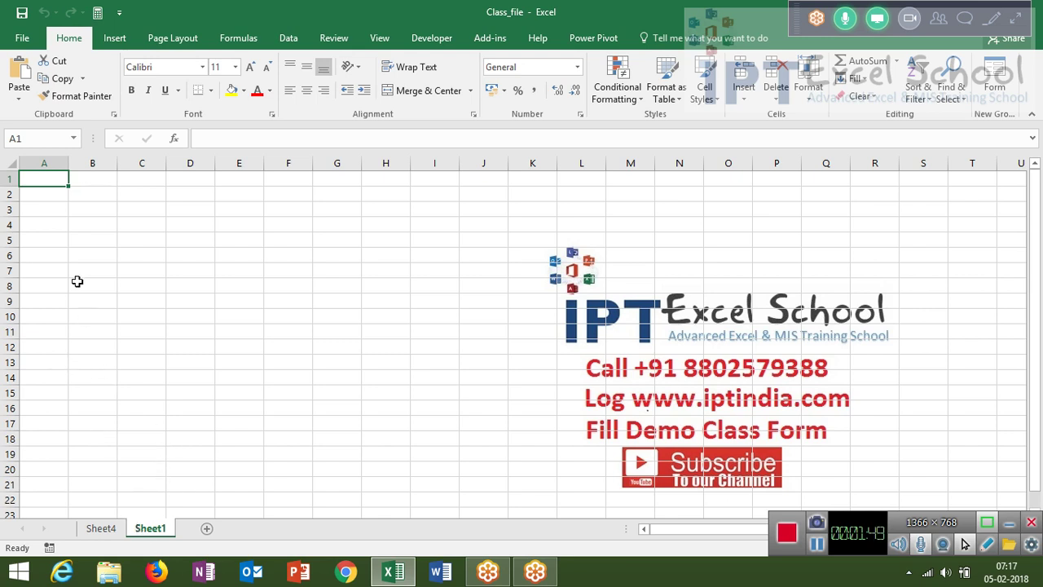
- Enter Name and Jan–May headers in A1:F1 and fill a name list down A2:A10
type("Name")
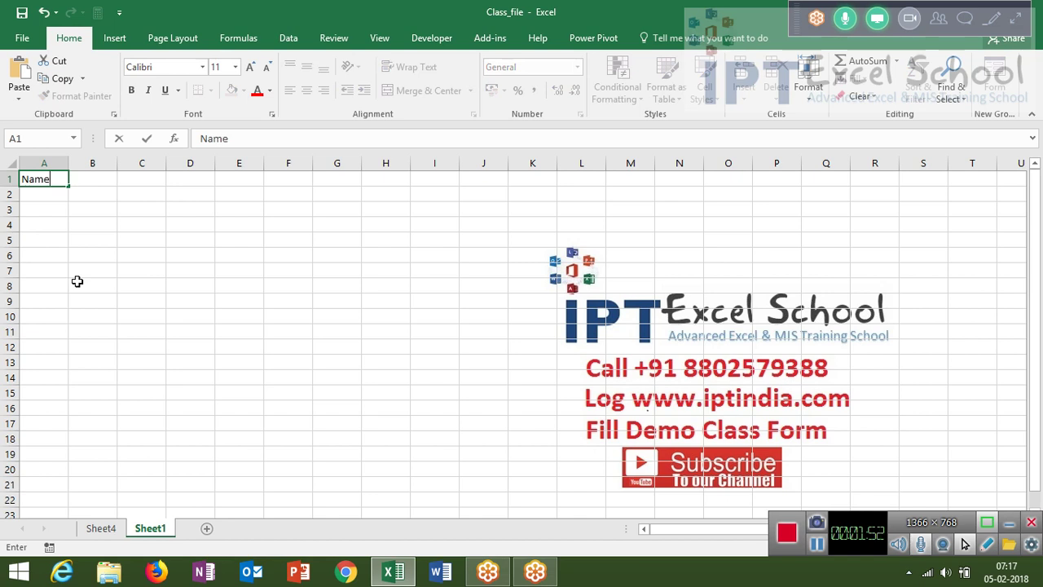
key("Tab")
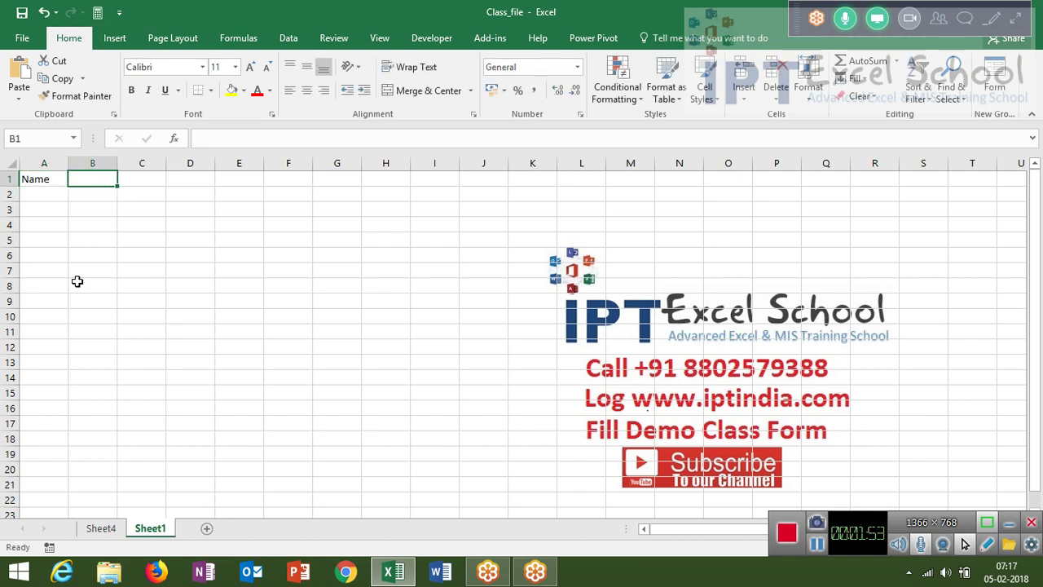
type("Jan")
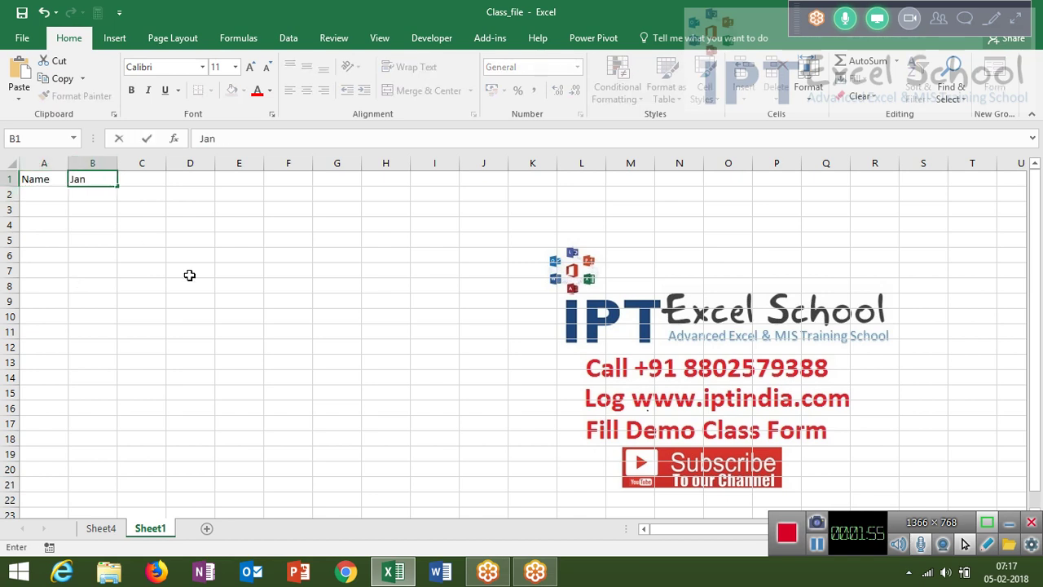
left_click(128, 234)
left_click(97, 179)
left_click_drag(116, 186, 302, 210)
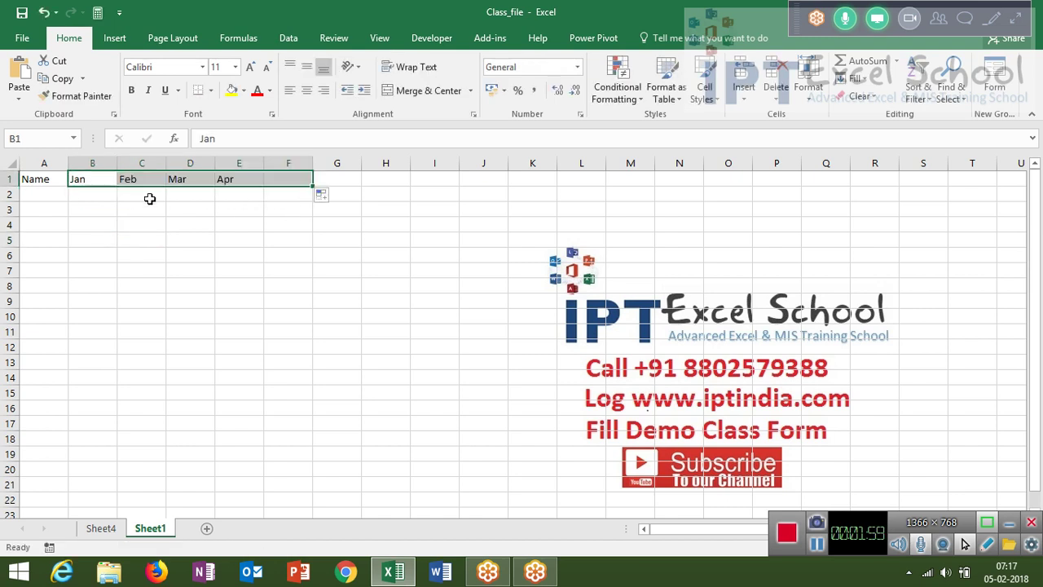
left_click(54, 191)
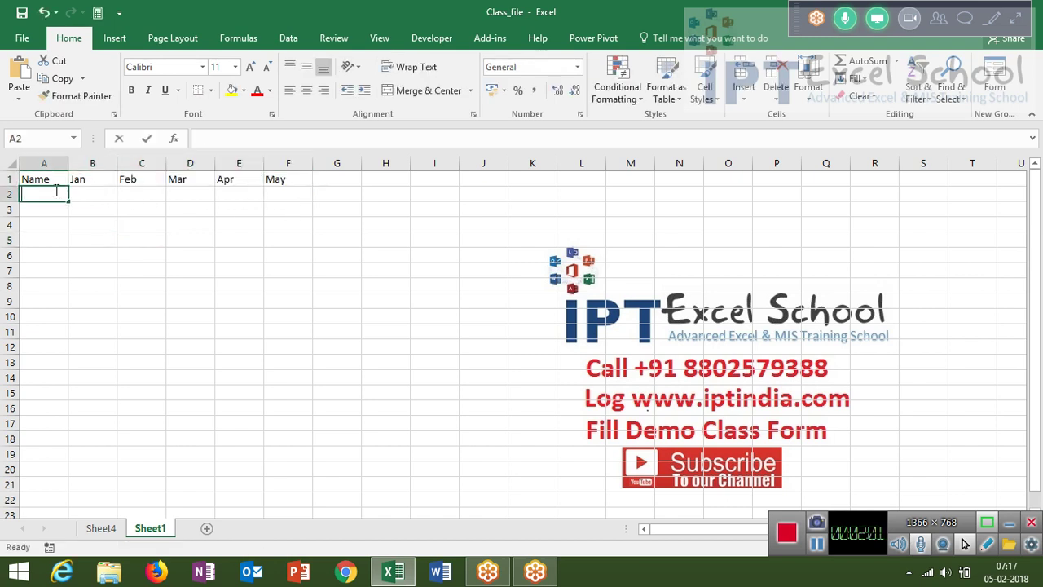
type("Puja")
key("Return")
left_click(54, 192)
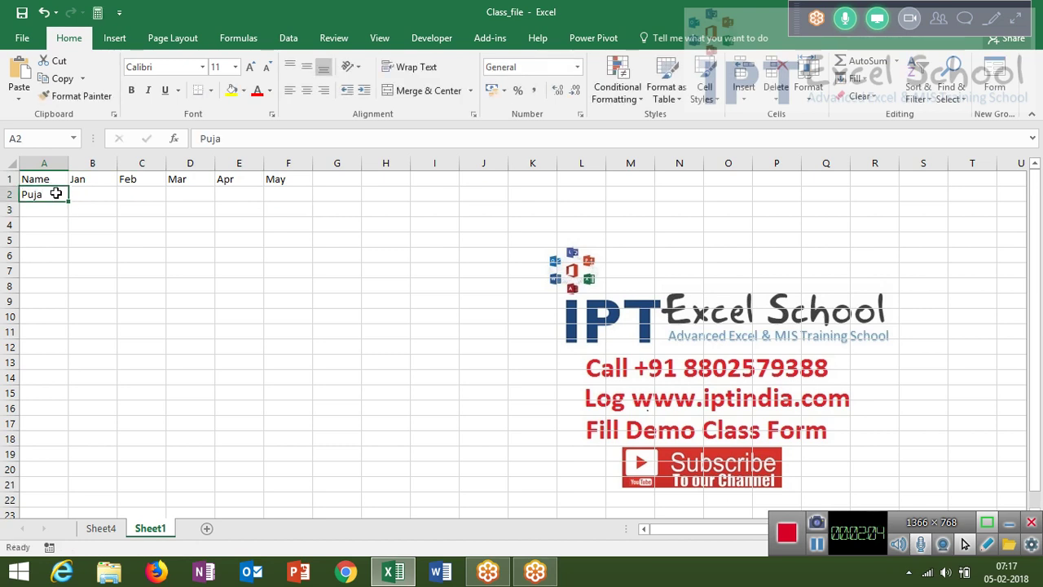
left_click_drag(69, 201, 70, 320)
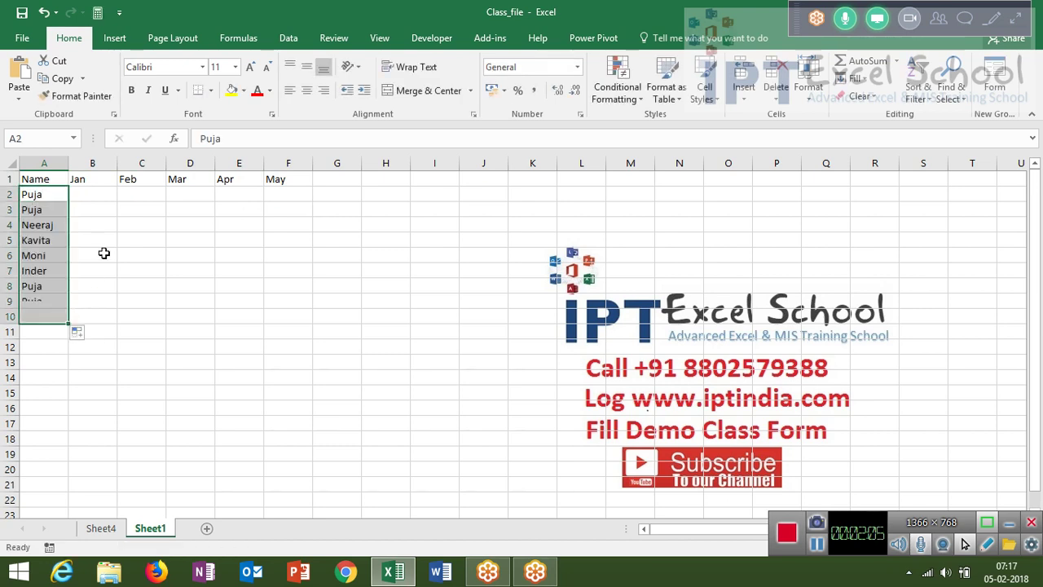
- Fill B2:F10 with the formula =RANDBETWEEN(10,90)
left_click(108, 201)
type("=")
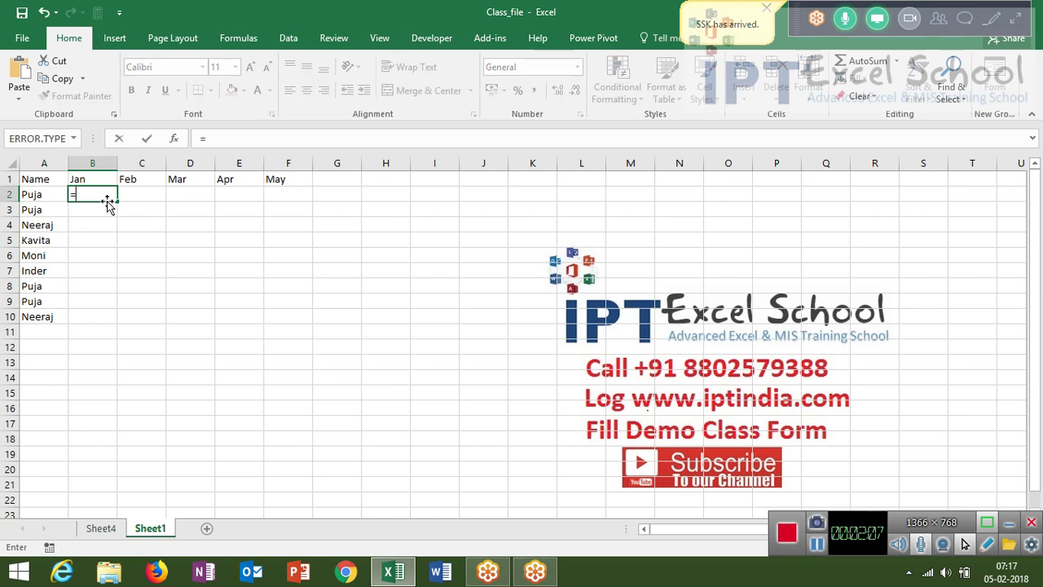
type("ra")
key("BackSpace")
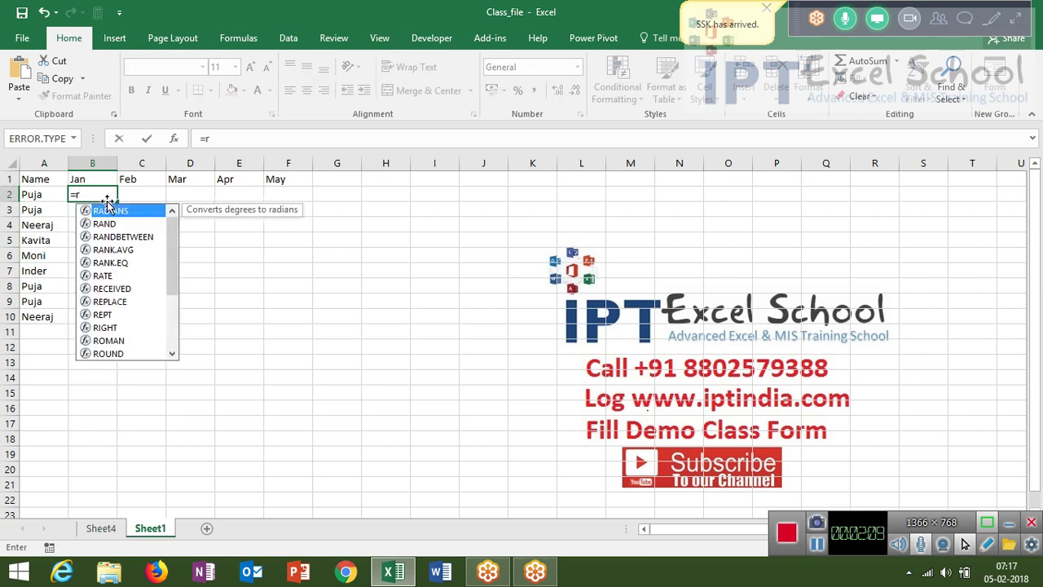
key("Tab")
type("10")
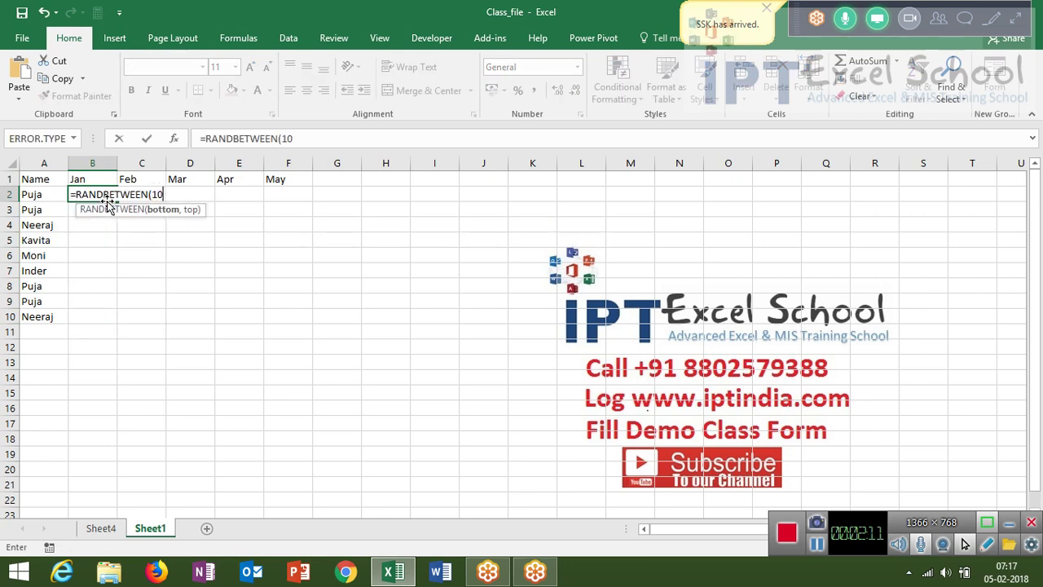
type(",90")
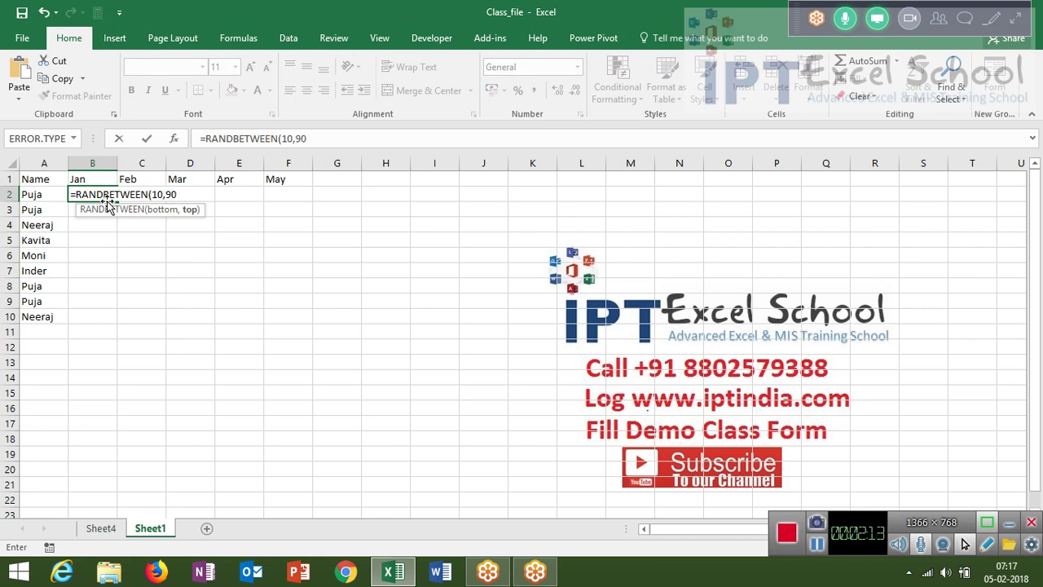
key("ctrl+Return")
key("shift+Right")
key("shift+Right")
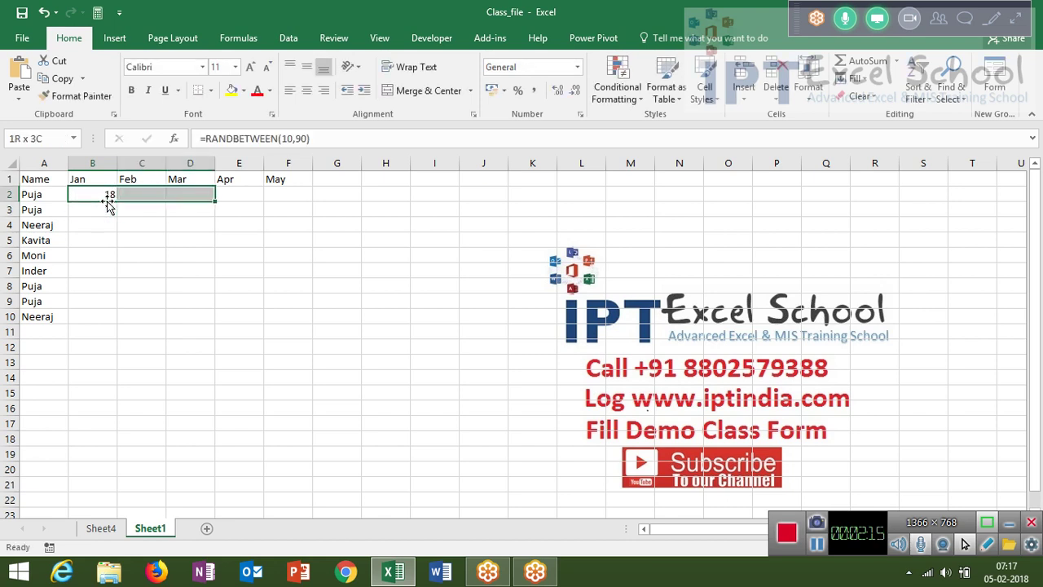
key("shift+Right")
key("shift+Right")
key("shift+Down")
key("shift+Down")
key("shift+Down")
key("shift+Down")
key("shift+Down")
key("shift+Down")
key("shift+Down")
key("shift+Down")
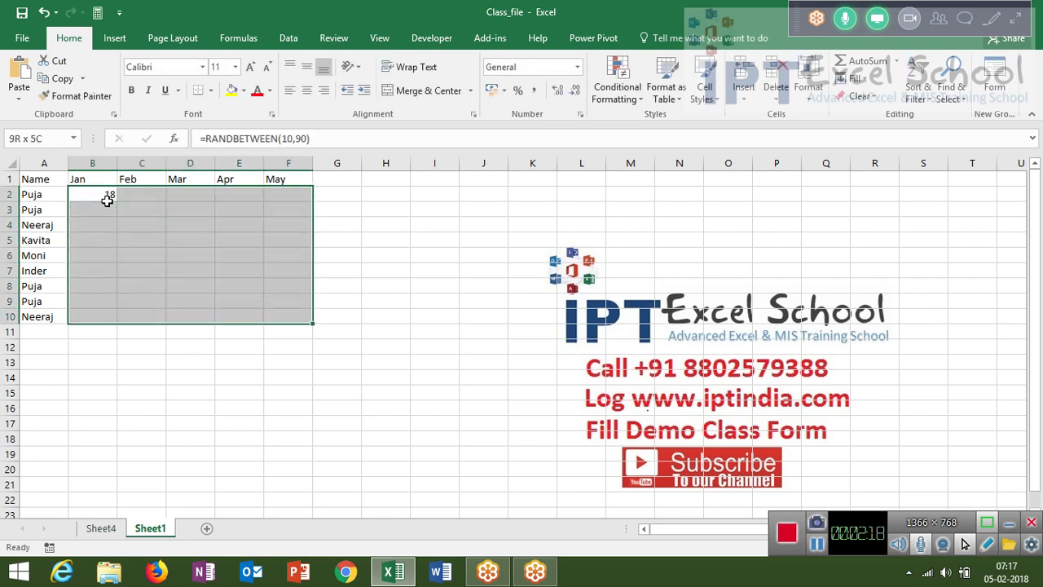
key("ctrl+r")
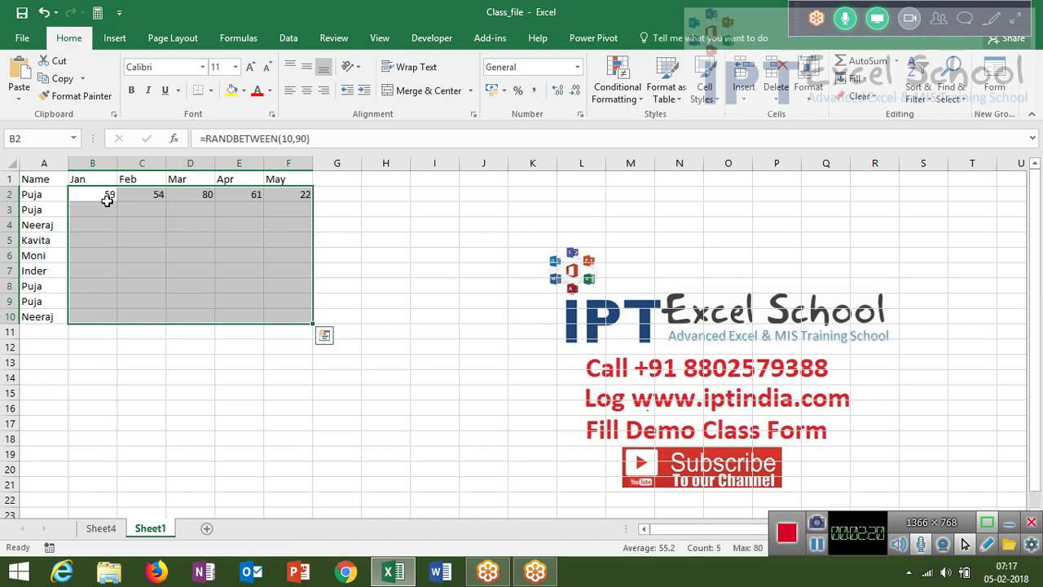
key("ctrl+d")
- Convert the random numbers in B2:F10 to fixed values with Paste Values
key("ctrl+c")
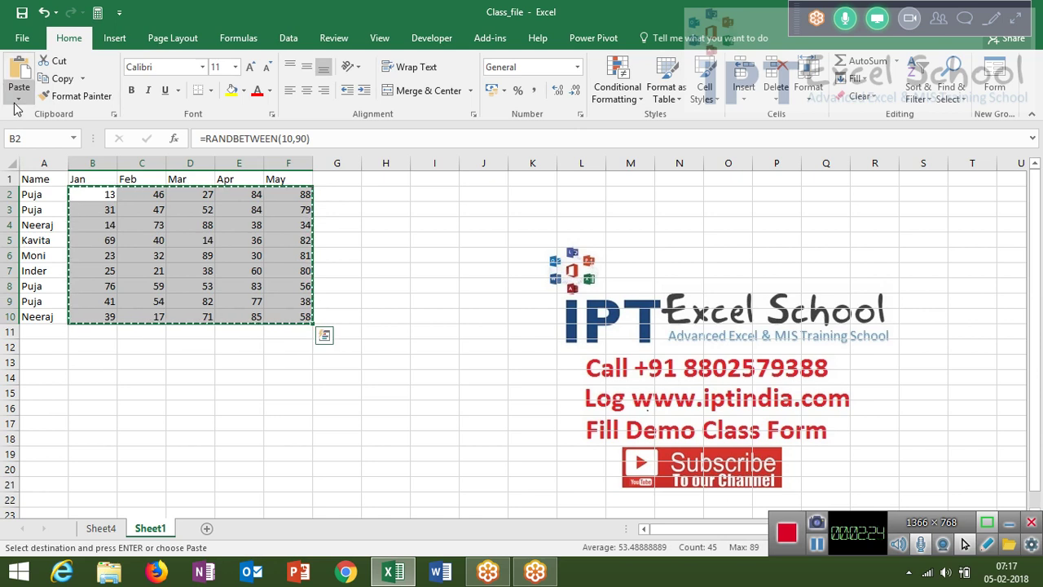
left_click(16, 101)
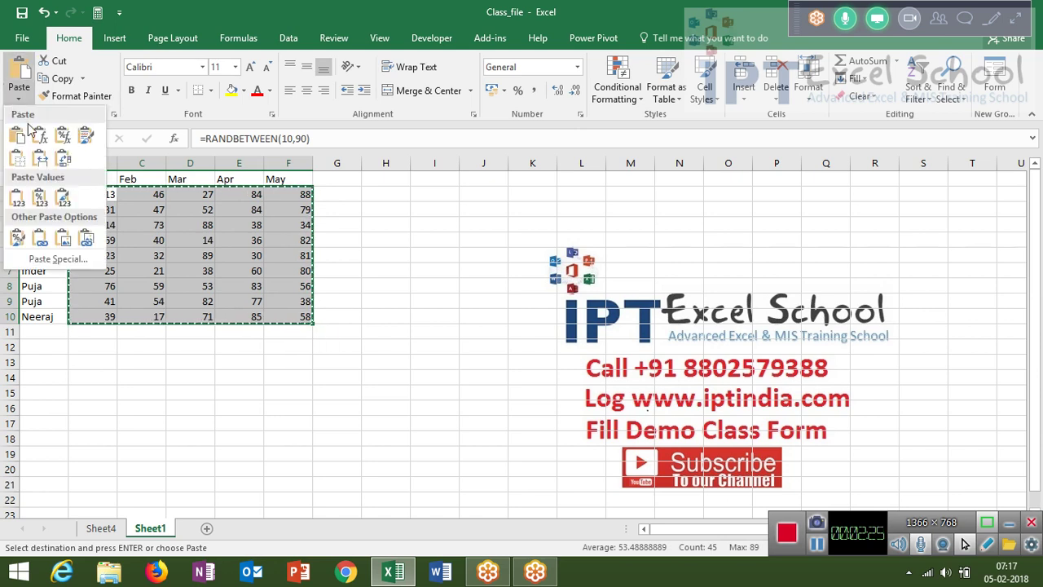
left_click(18, 199)
key("Escape")
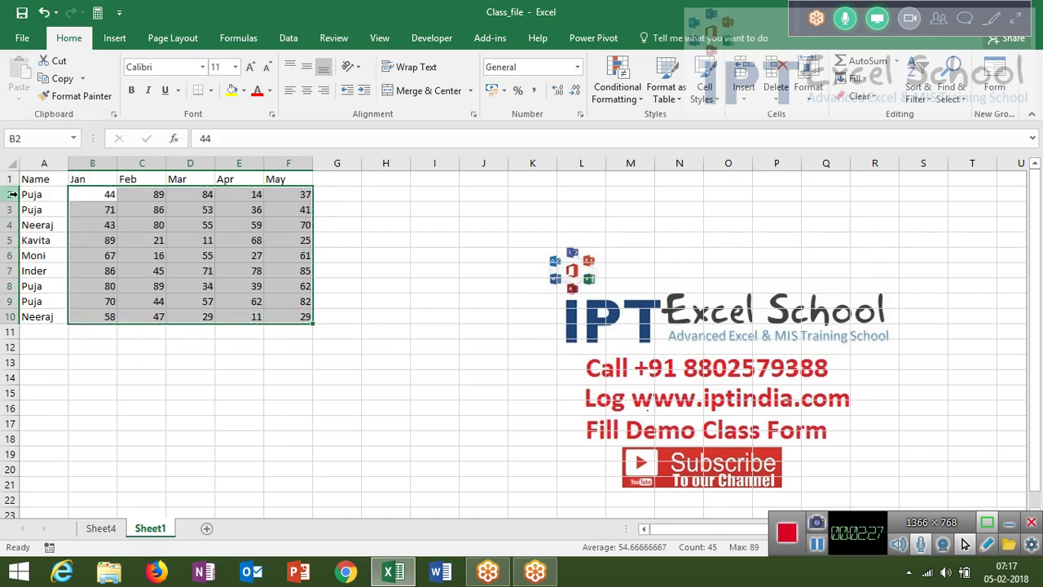
- Select and copy the whole Name table A1:F10
key("Left")
key("Up")
key("ctrl+shift+End")
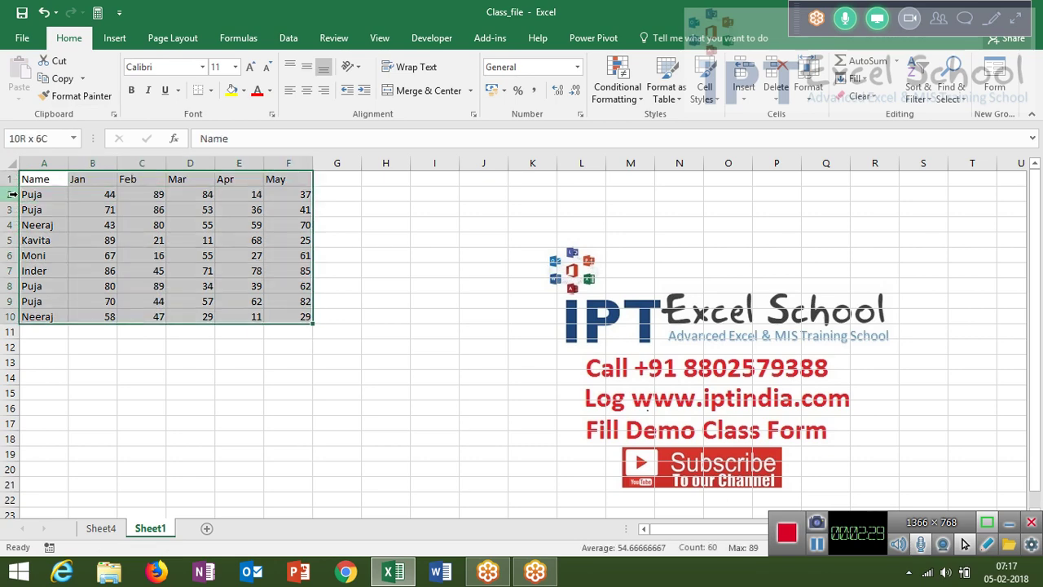
key("ctrl+c")
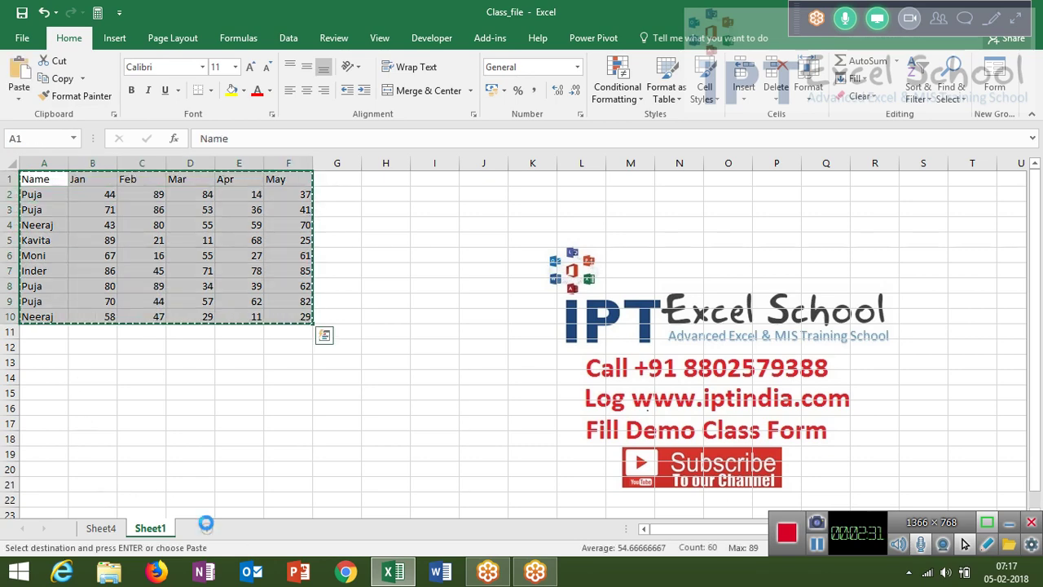
- Add sheets up to Sheet7, group them, and paste the copied table into them
left_click(205, 527)
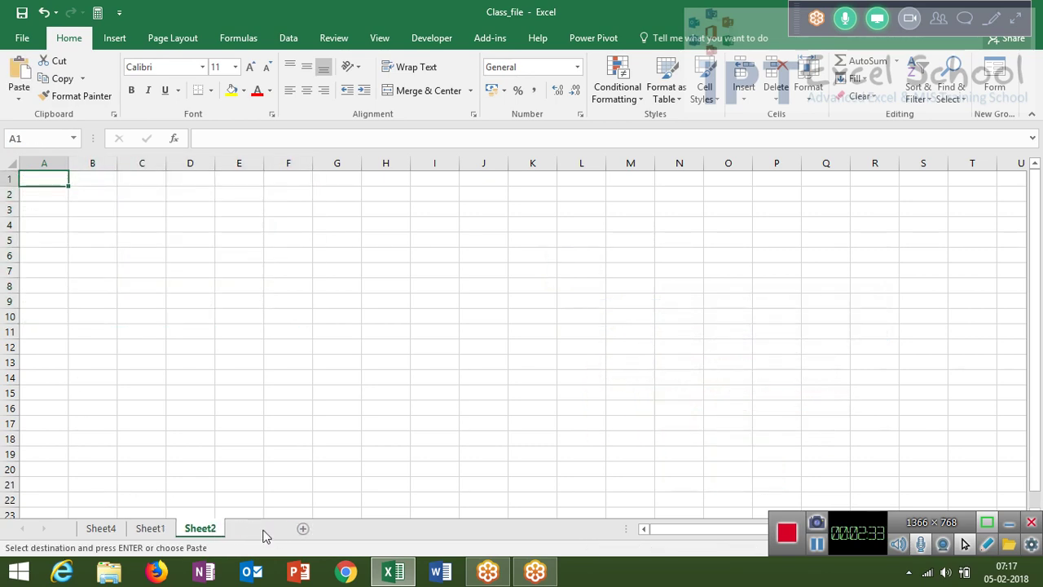
left_click(302, 528)
left_click(352, 528)
left_click(356, 528)
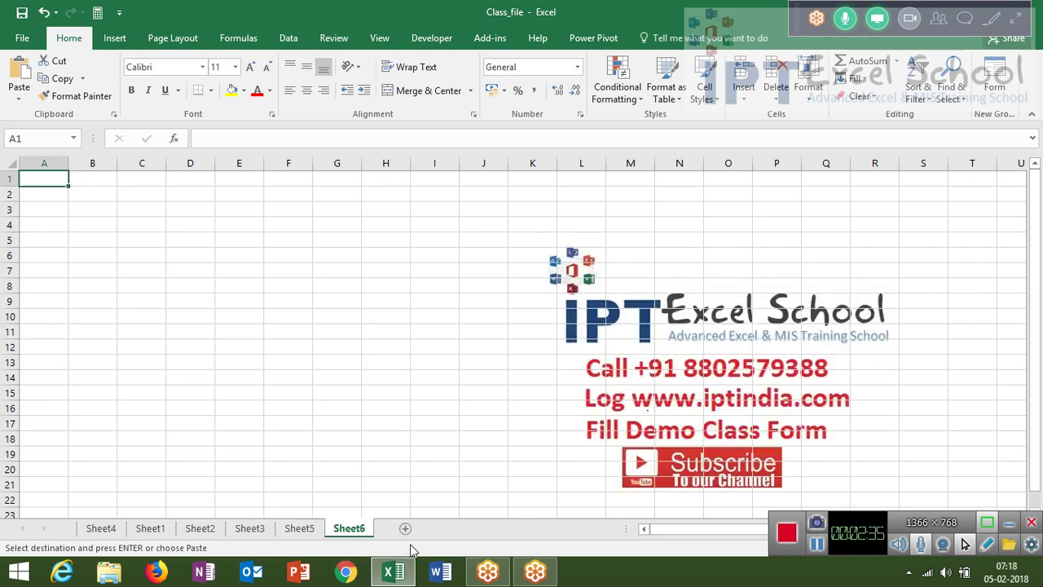
left_click(405, 528)
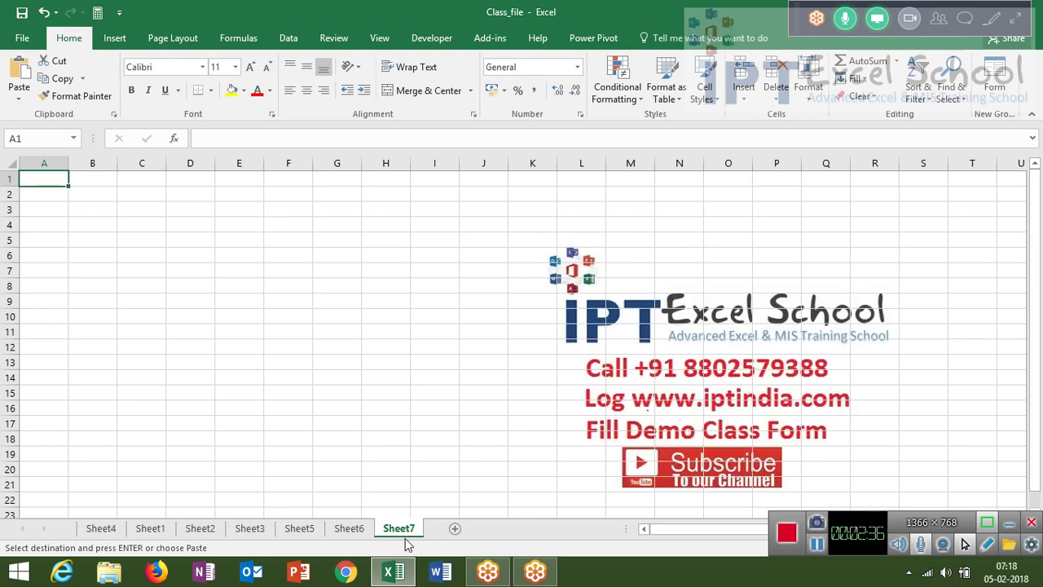
left_click(165, 528, "shift")
key("ctrl+v")
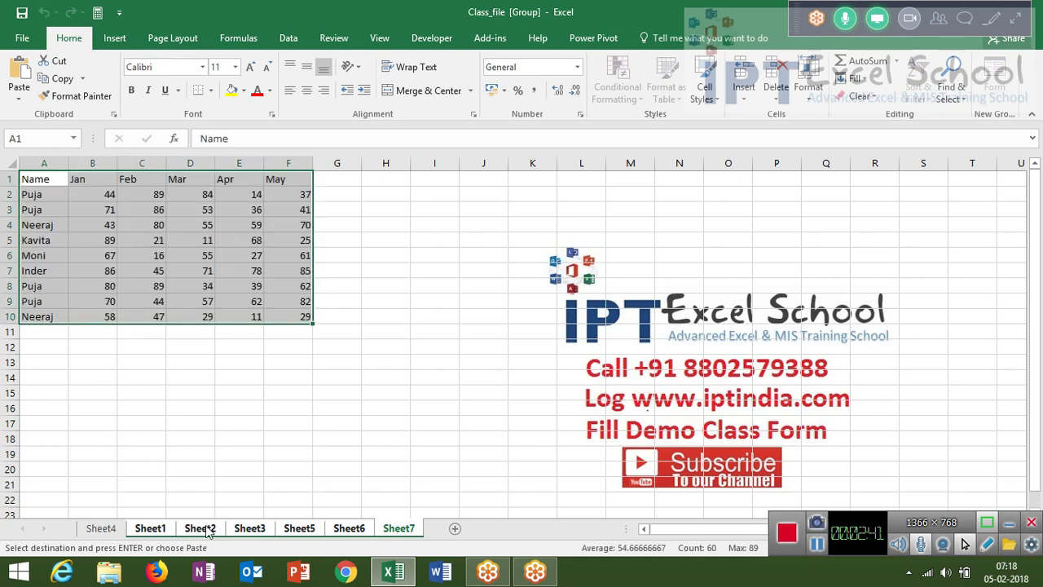
left_click(20, 99)
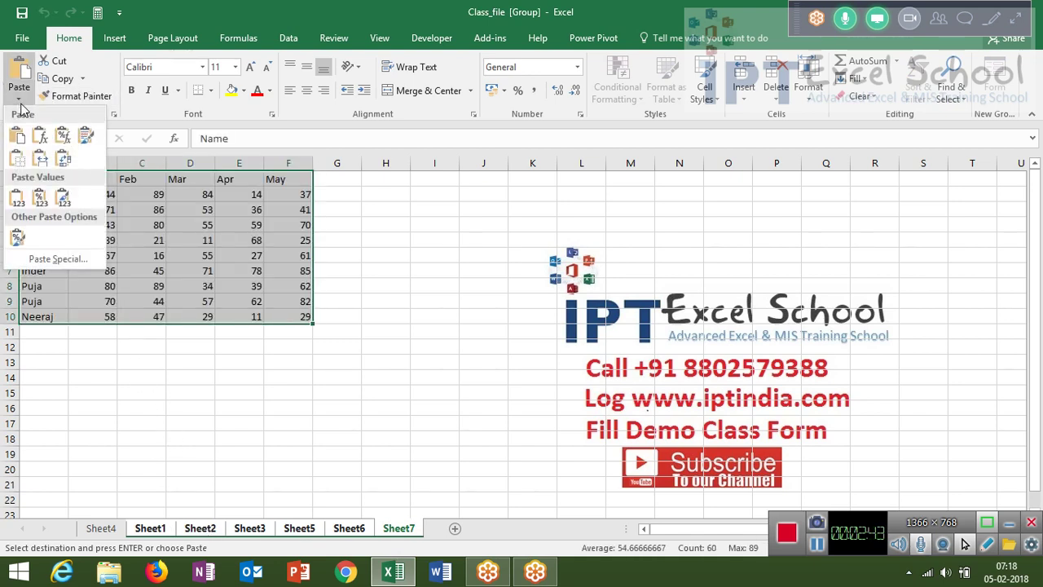
left_click(17, 198)
left_click(92, 282)
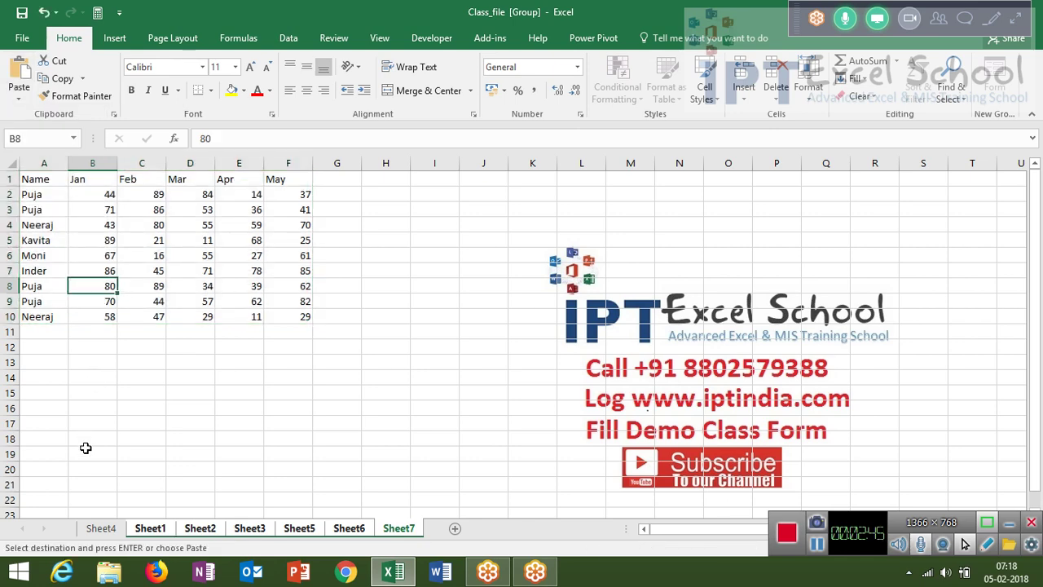
- Delete Sheet4 permanently
left_click(100, 528)
right_click(103, 528)
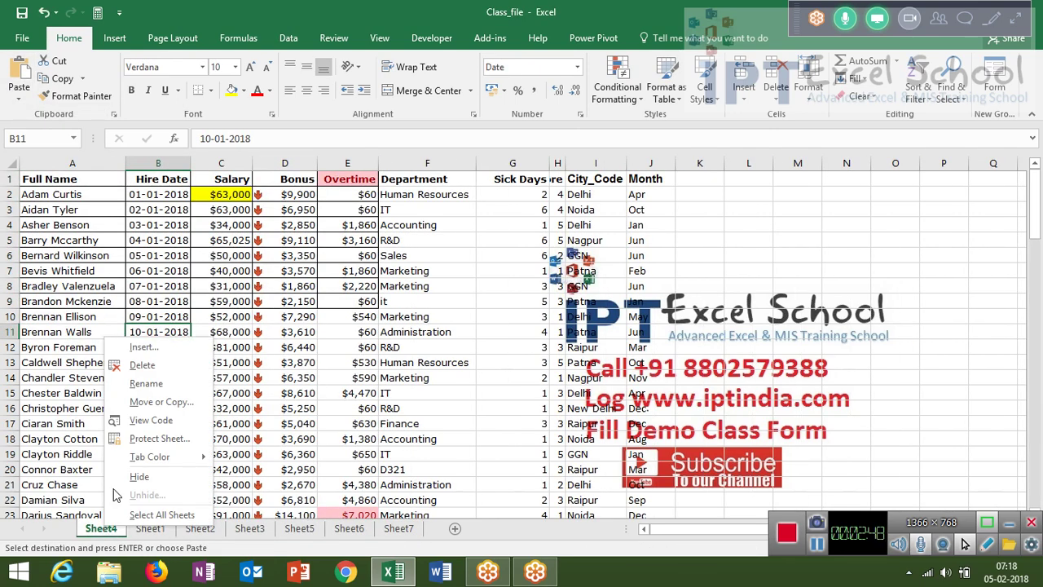
left_click(142, 365)
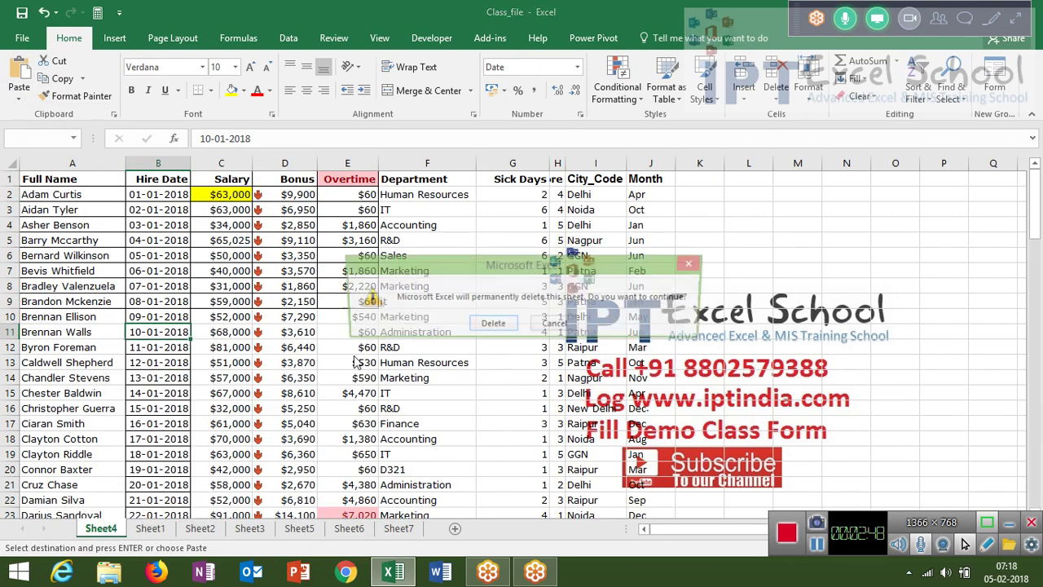
left_click(491, 325)
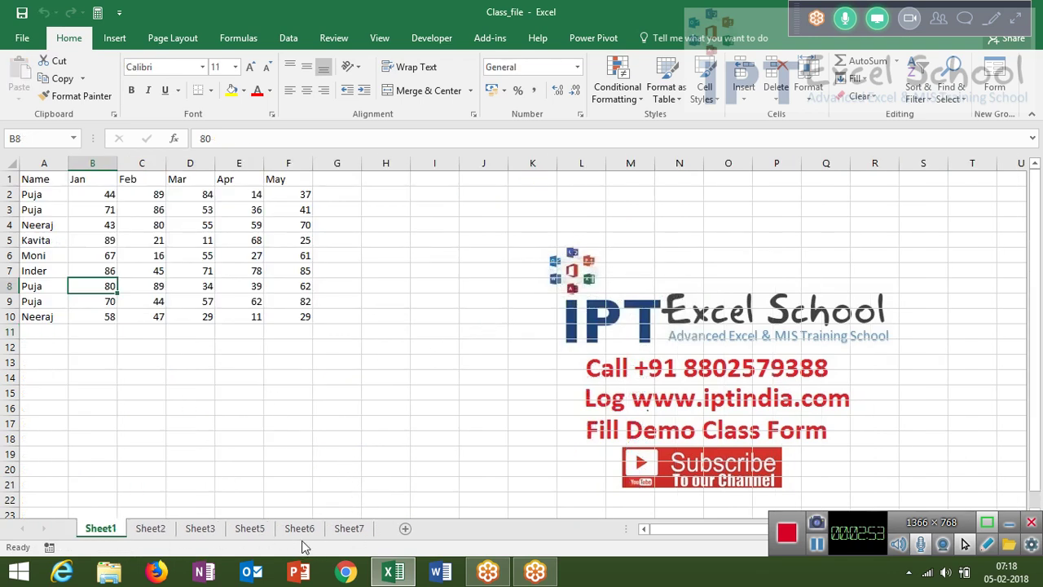
- Add a new sheet named Data after Sheet7, then return to Sheet1
left_click(349, 529)
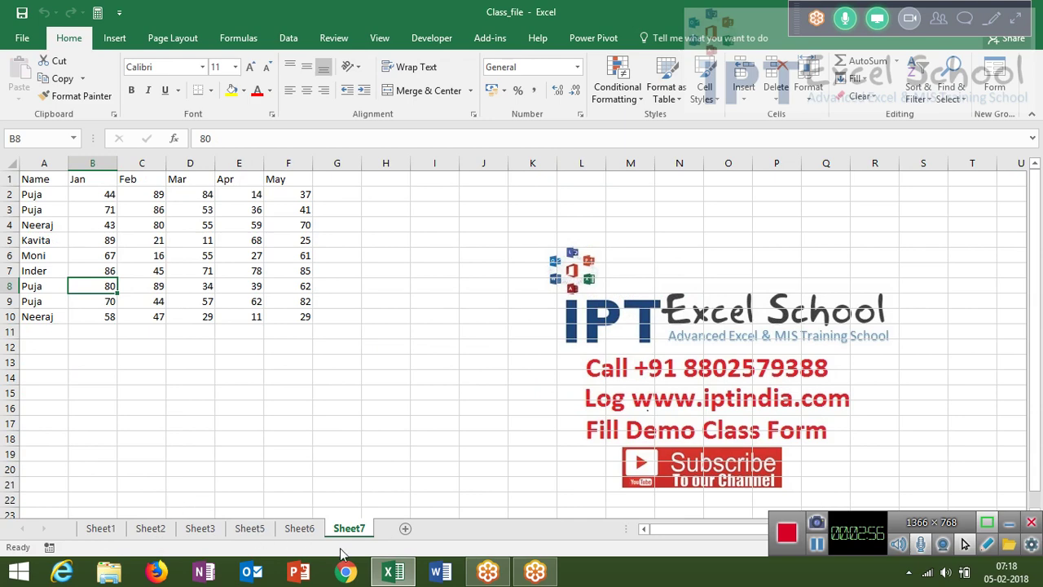
left_click(405, 528)
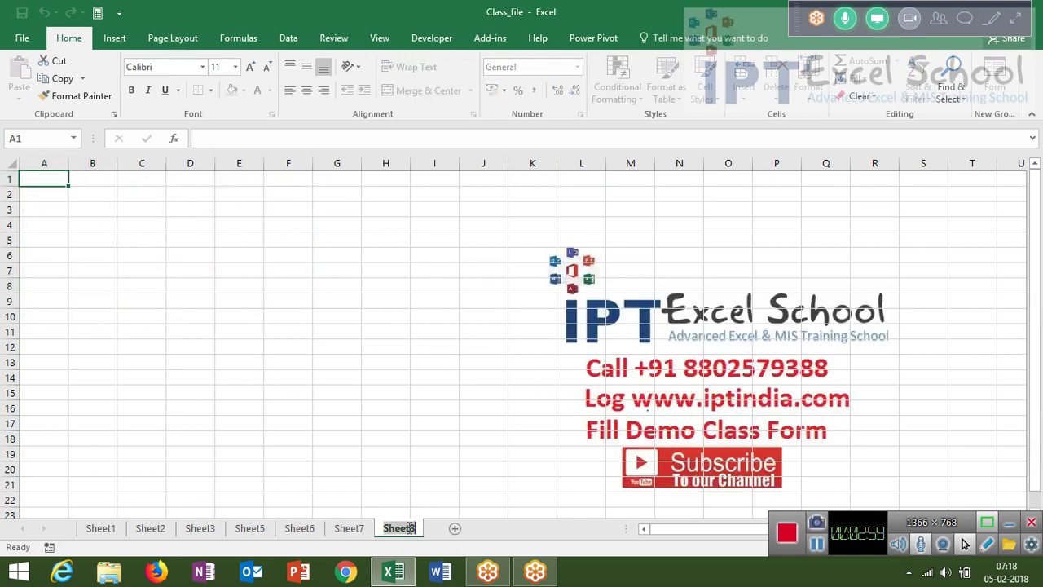
type("Data")
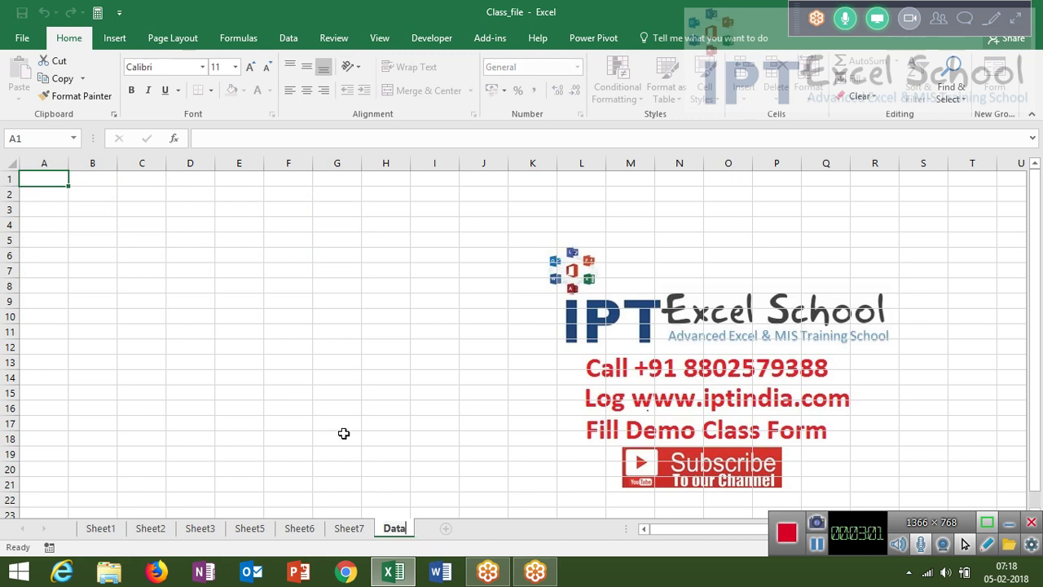
left_click(343, 433)
left_click(101, 530)
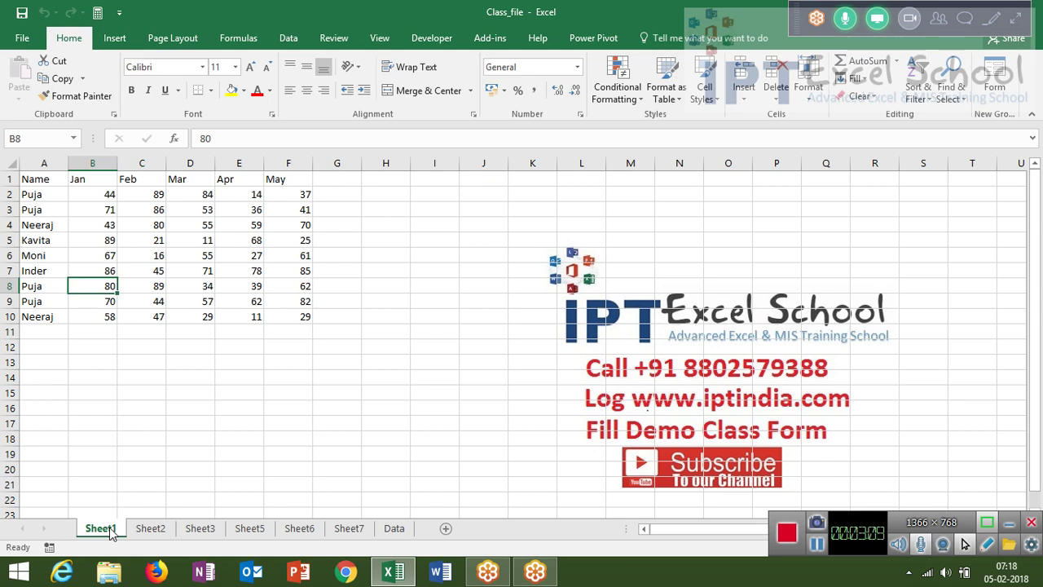
key("Right")
key("Right")
key("Right")
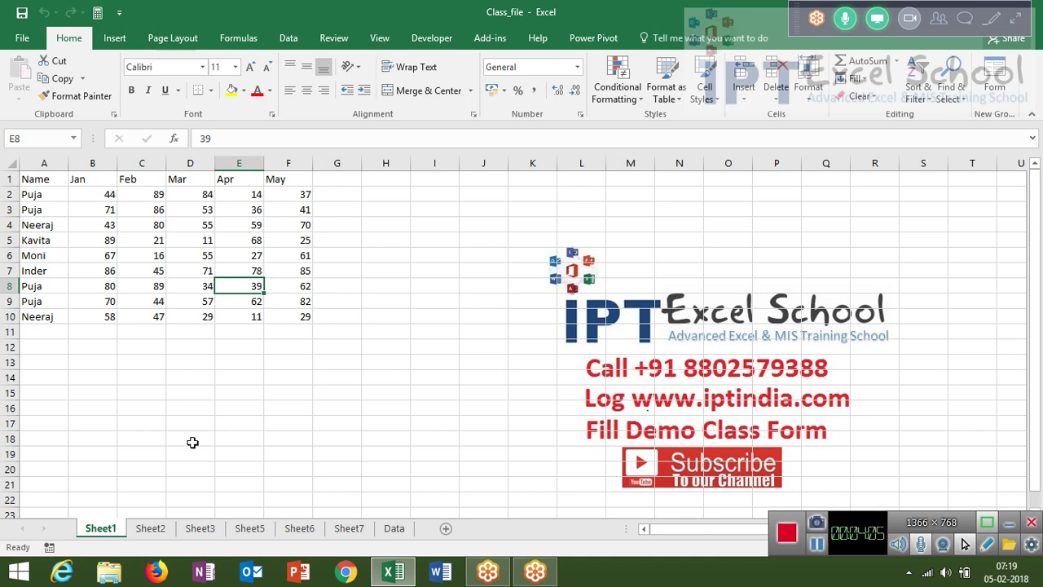
left_click(455, 42)
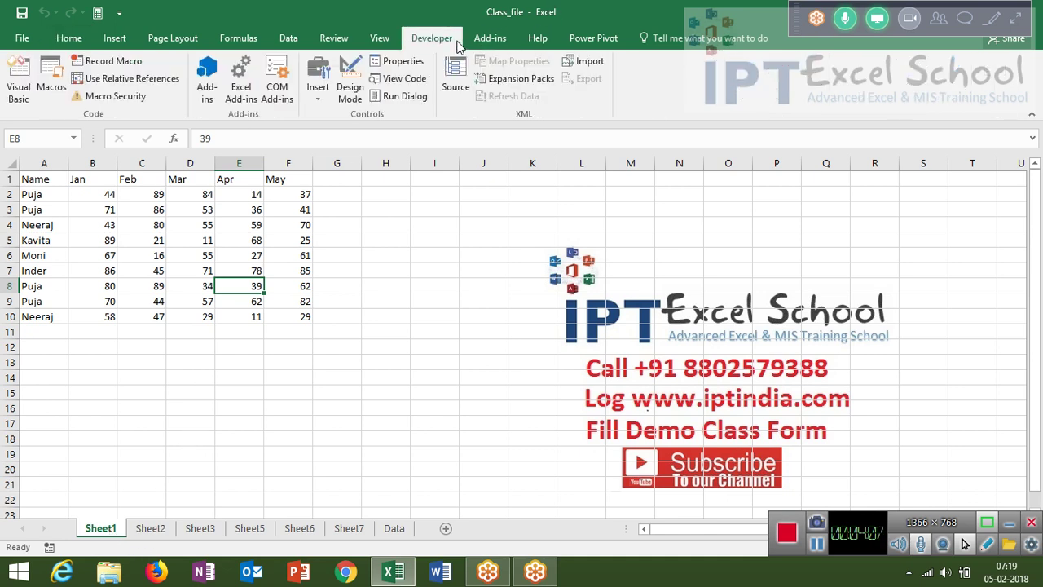
- Open the Visual Basic editor maximized and insert a new module
left_click(12, 95)
double_click(604, 135)
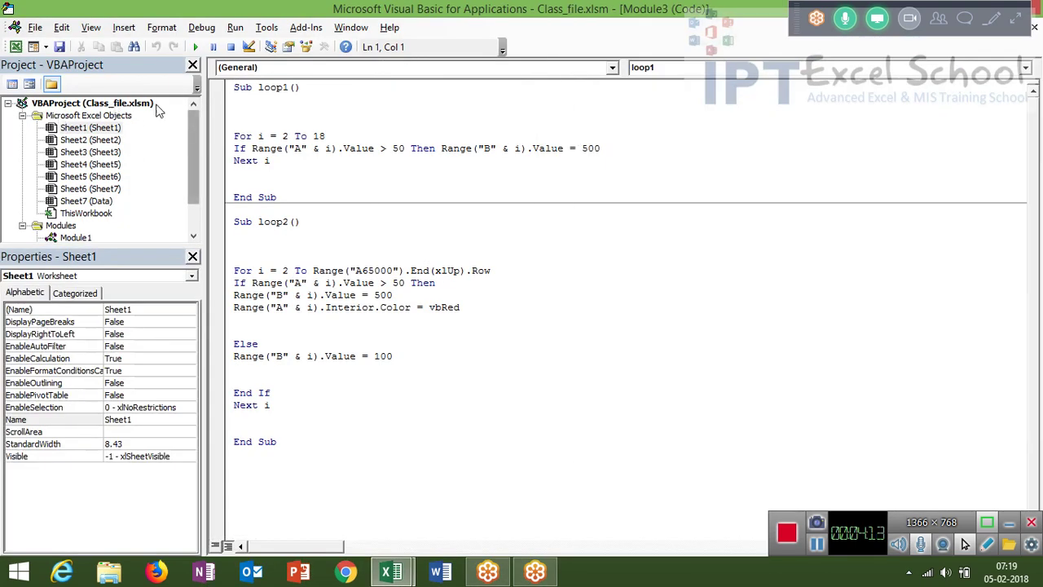
left_click(123, 27)
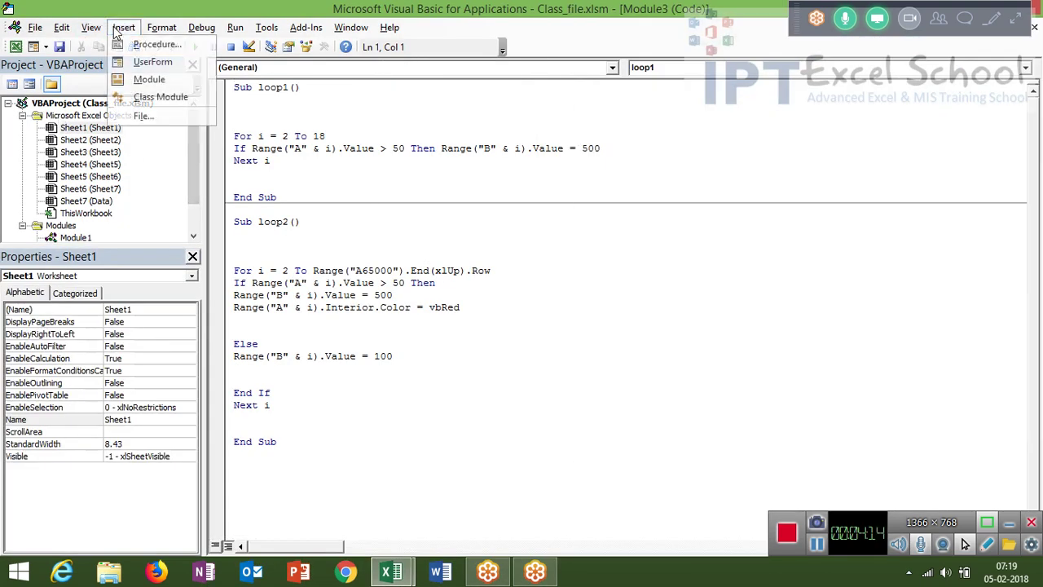
left_click(145, 79)
- Write an empty Sub Copyd() procedure in Module4, then return to Excel
type("s")
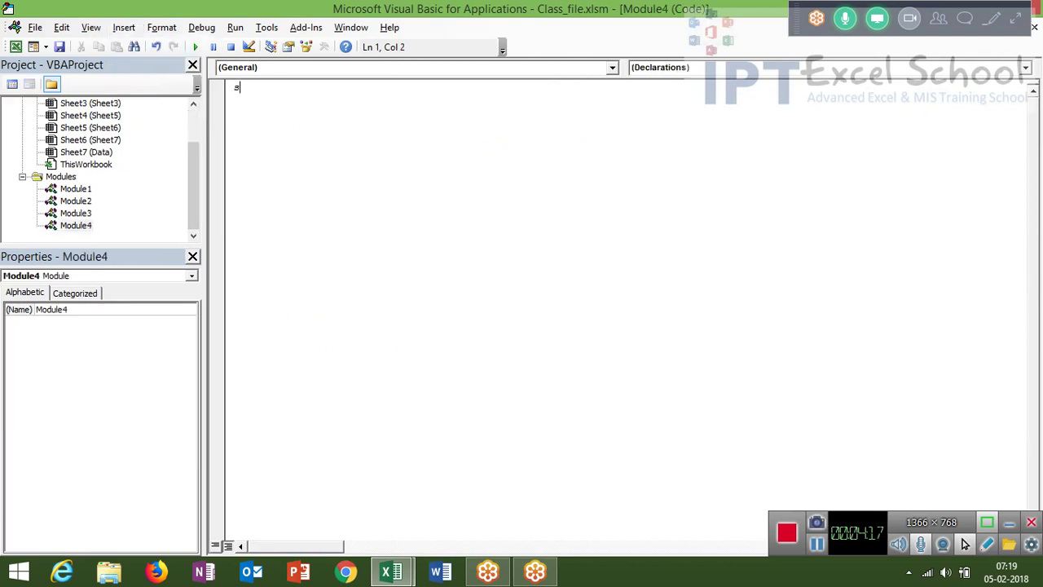
type("ub rr(")
type(")")
key("Return")
left_click(237, 87)
left_click_drag(258, 87, 270, 87)
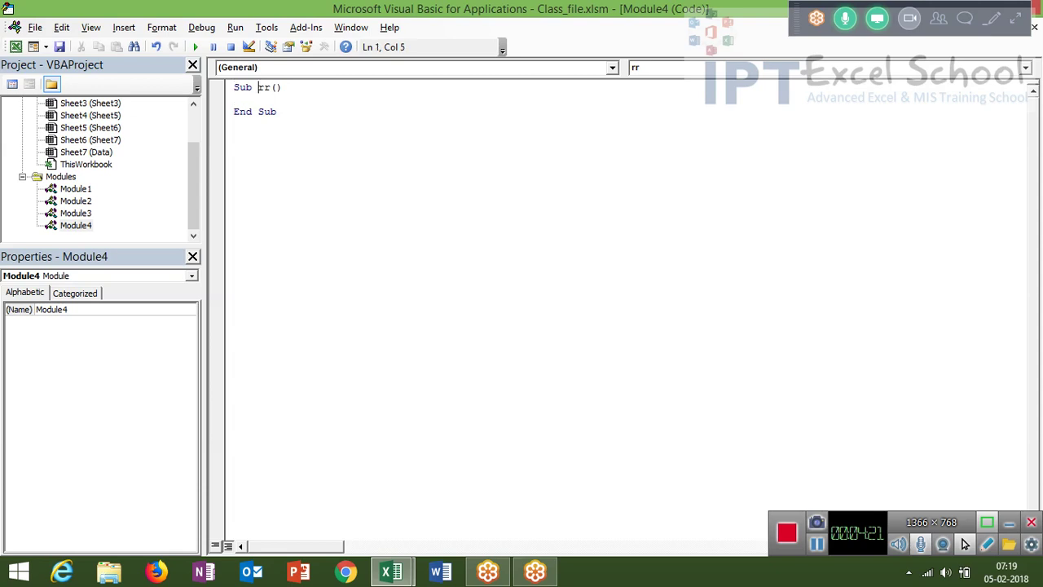
type("C")
type("opysd")
key("BackSpace")
key("BackSpace")
type("d")
key("Down")
key("Return")
key("Return")
key("Return")
key("alt+F11")
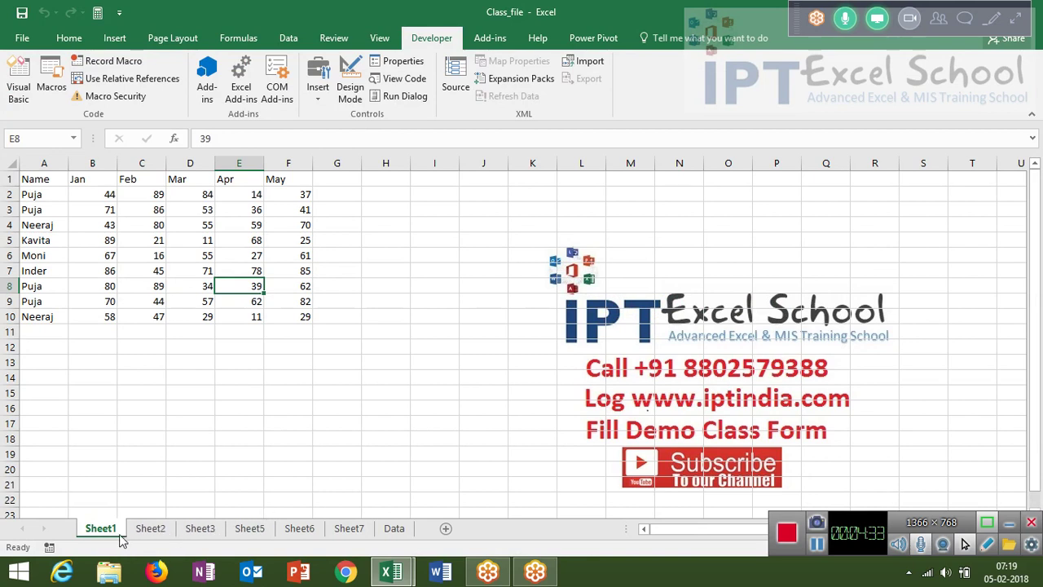
- Check Sheet2, Sheet3 and Sheet5, then copy Sheet1's table A1:F10
left_click(145, 531)
left_click(202, 531)
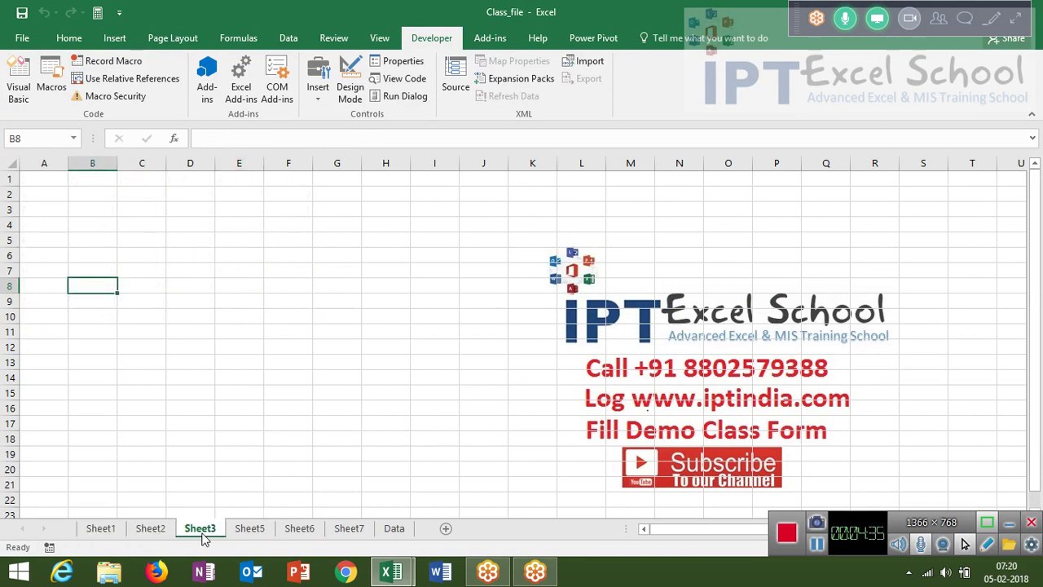
left_click(248, 531)
left_click(99, 531)
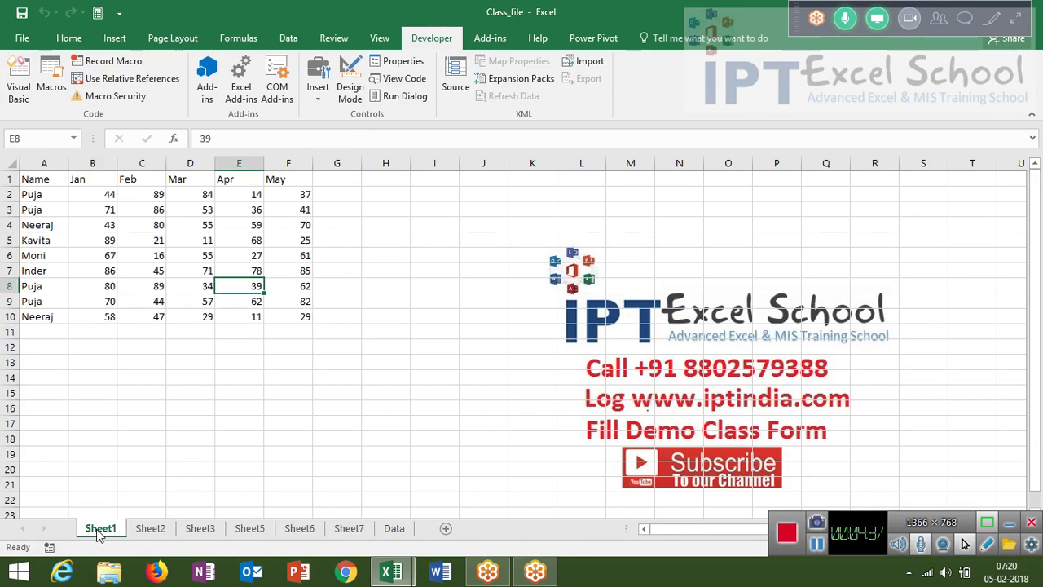
mouse_move(39, 178)
left_mouse_down()
mouse_move(198, 255)
mouse_move(286, 314)
left_mouse_up()
key("ctrl+c")
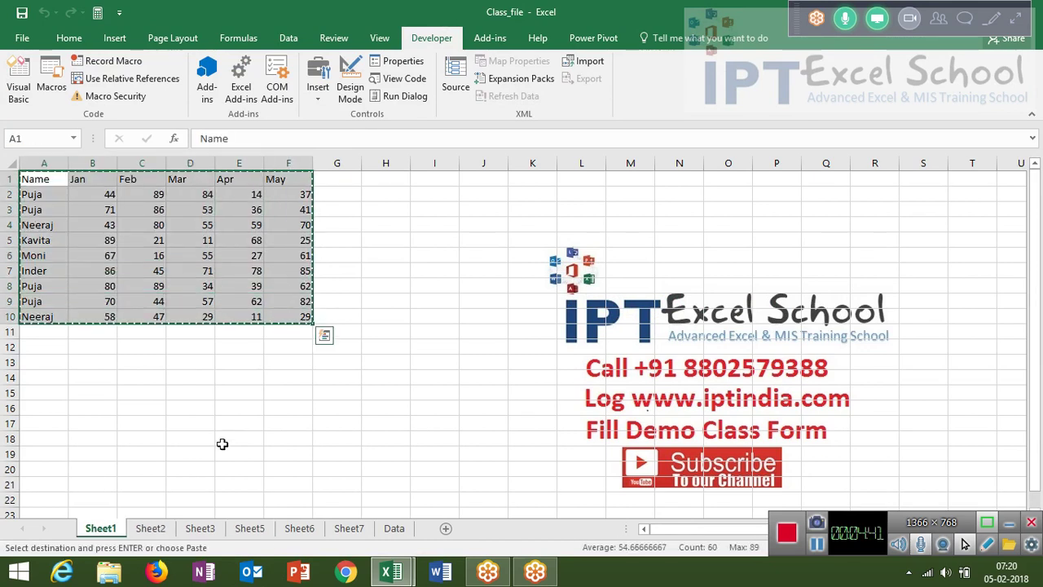
- Paste the table at A1 across grouped Sheet2–Sheet7, ungroup, and show the Data sheet
left_click(159, 533)
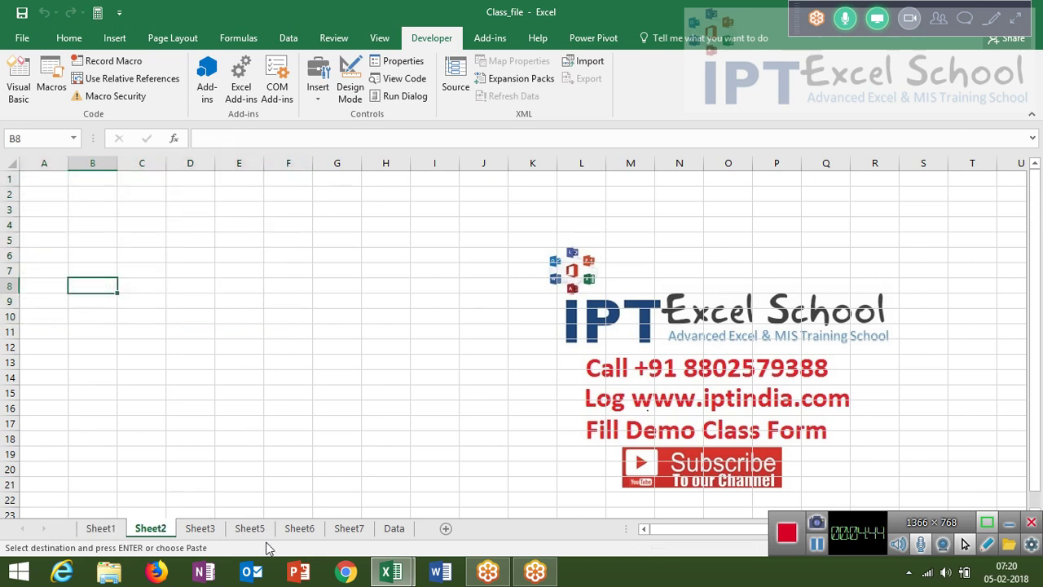
left_click(366, 529, "shift")
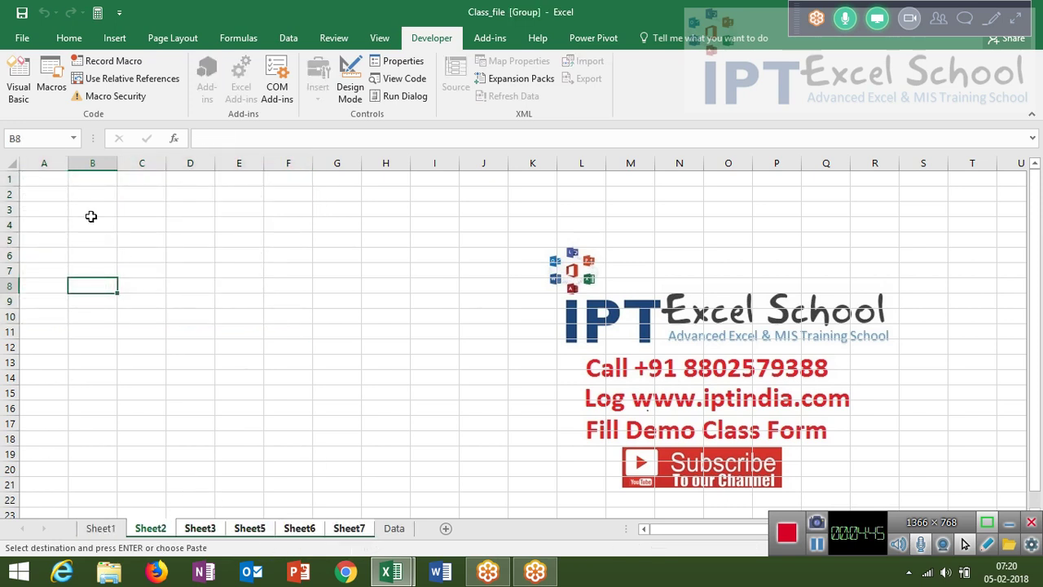
left_click(47, 182)
key("ctrl+v")
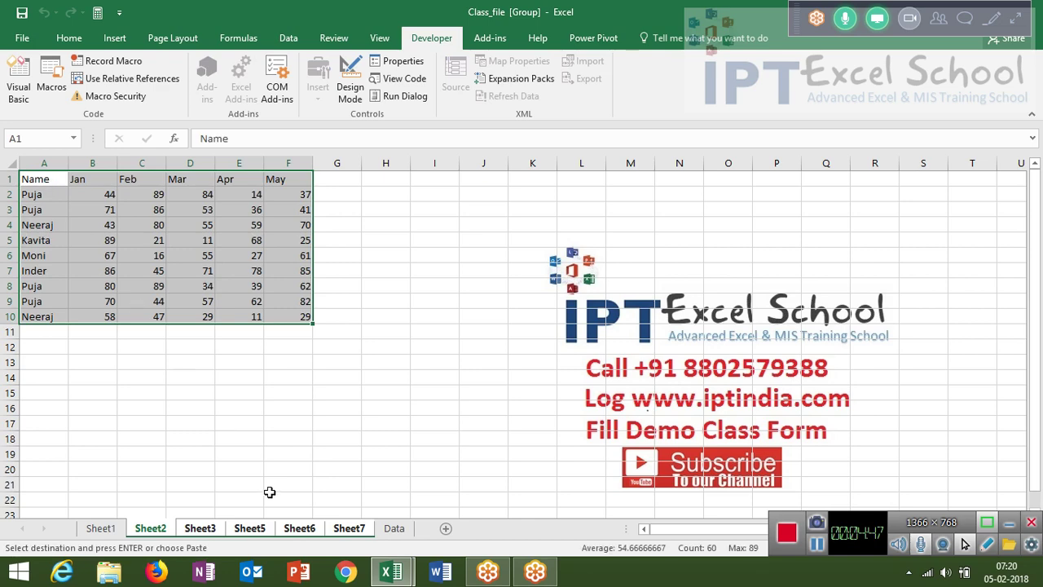
left_click(298, 530)
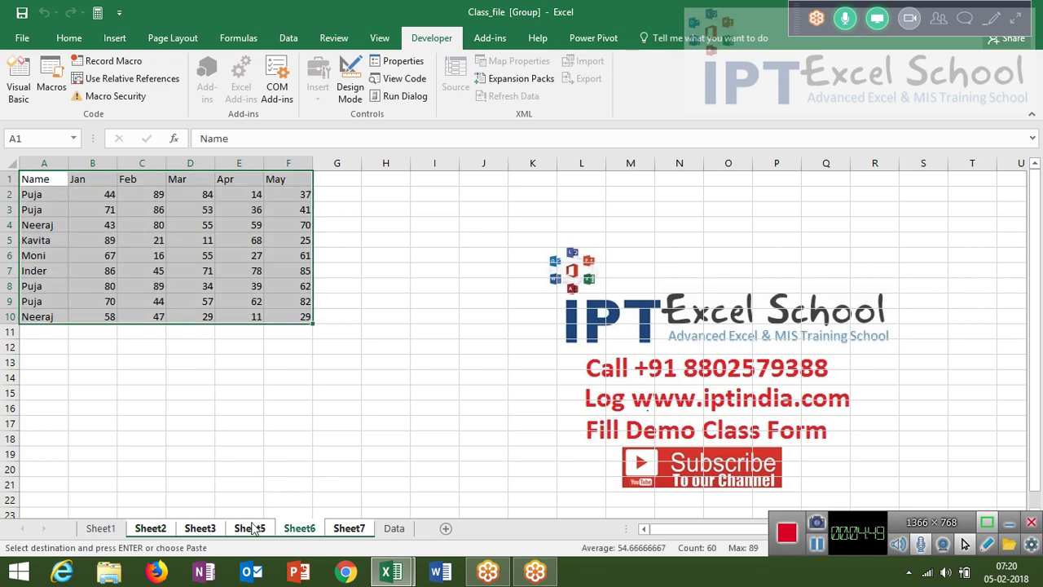
left_click(146, 530)
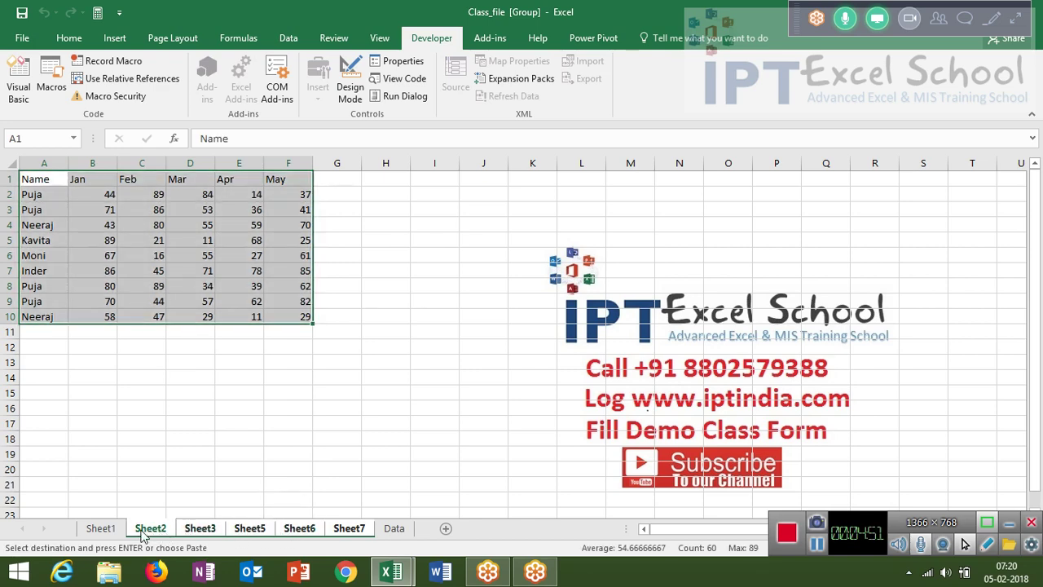
left_click(118, 530)
left_click(269, 497)
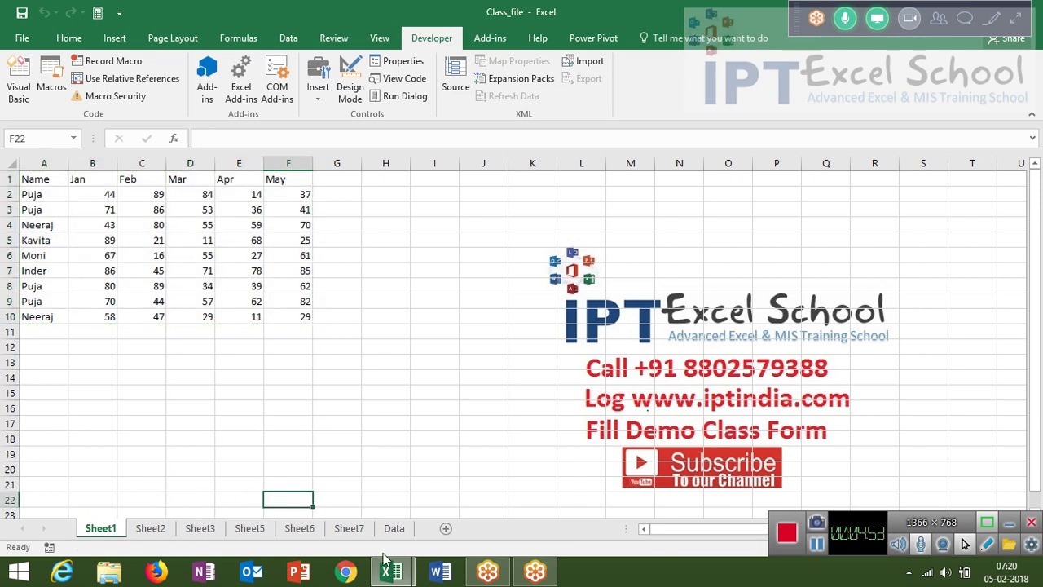
left_click(399, 533)
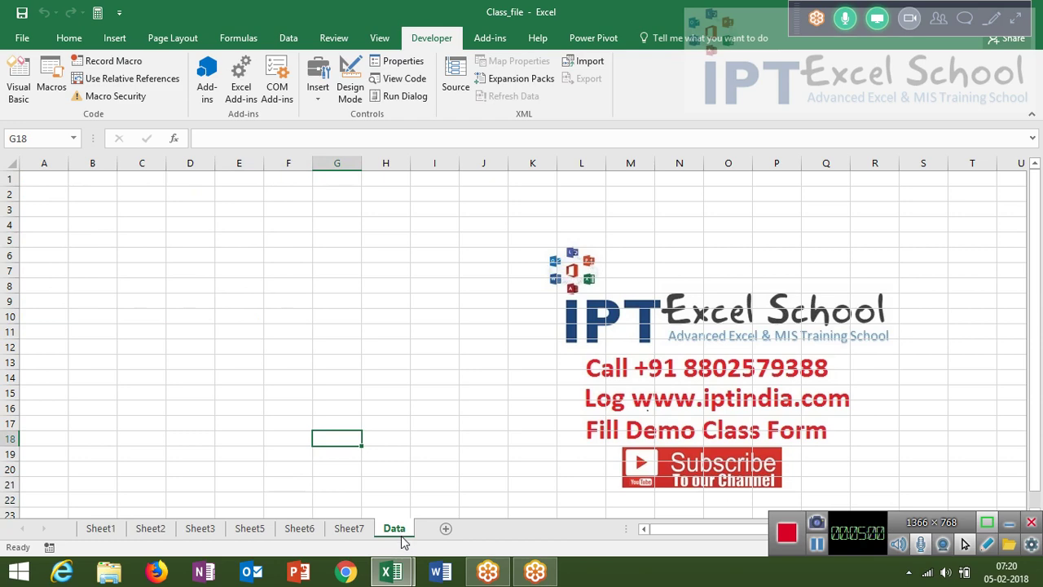
- Add the loop header 'For i = 1 To Sheets.Count - 1' inside Copyd
key("alt+F11")
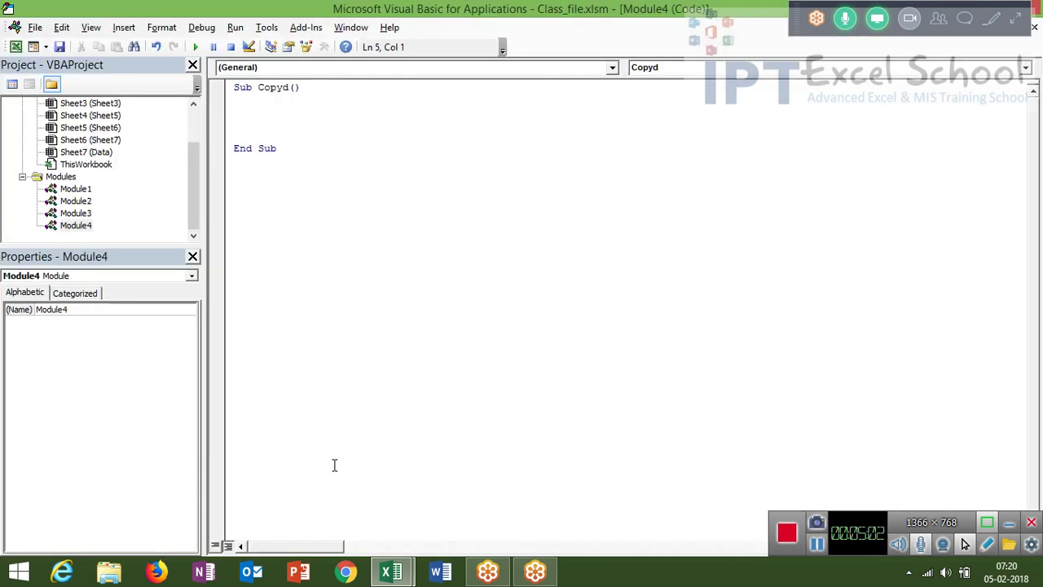
key("Return")
type("fo")
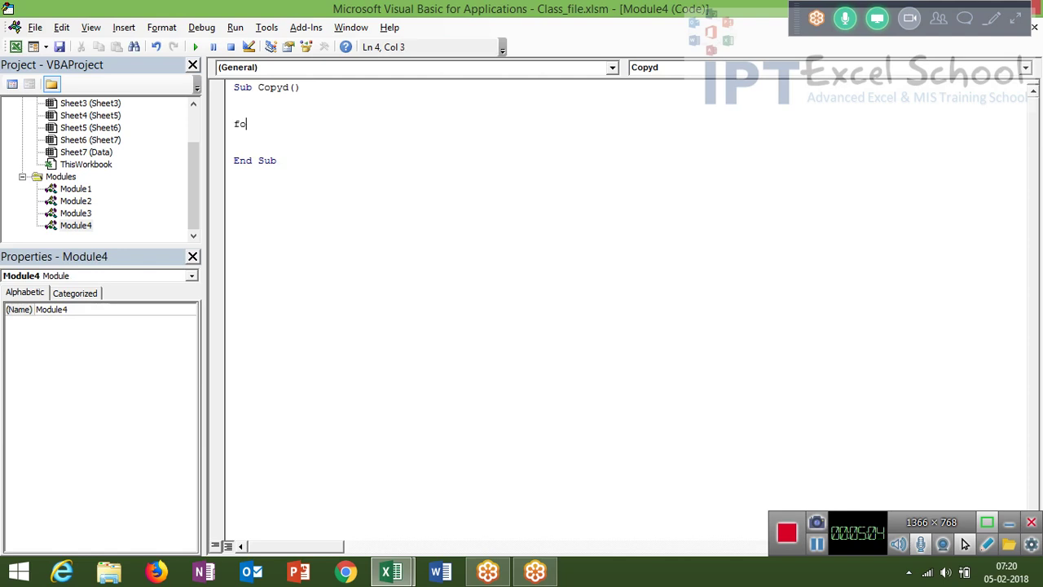
type("r i ")
type("= 1 to ")
type("shhet")
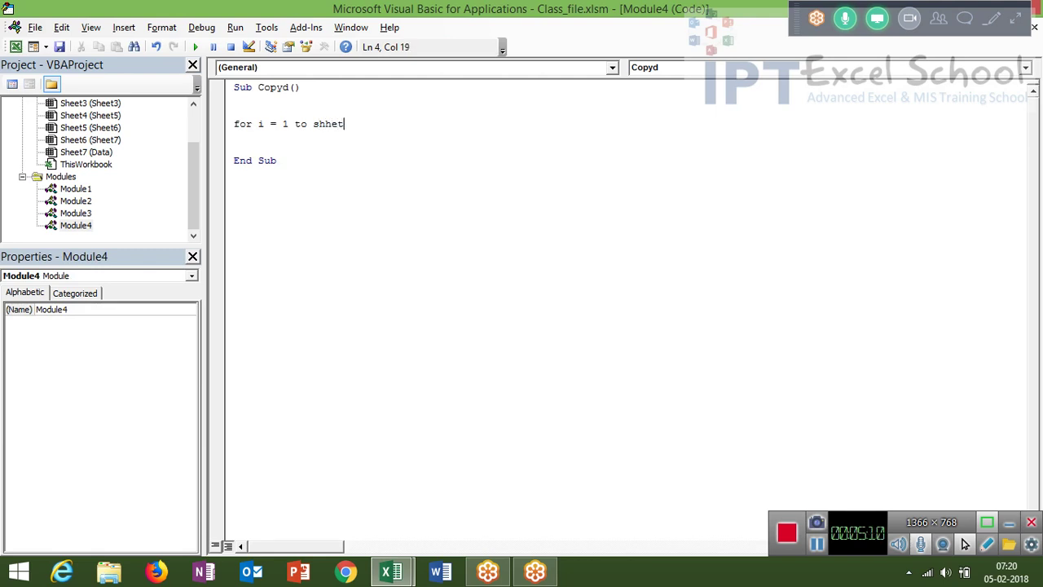
key("BackSpace")
key("BackSpace")
key("BackSpace")
type("eet")
type("s.co")
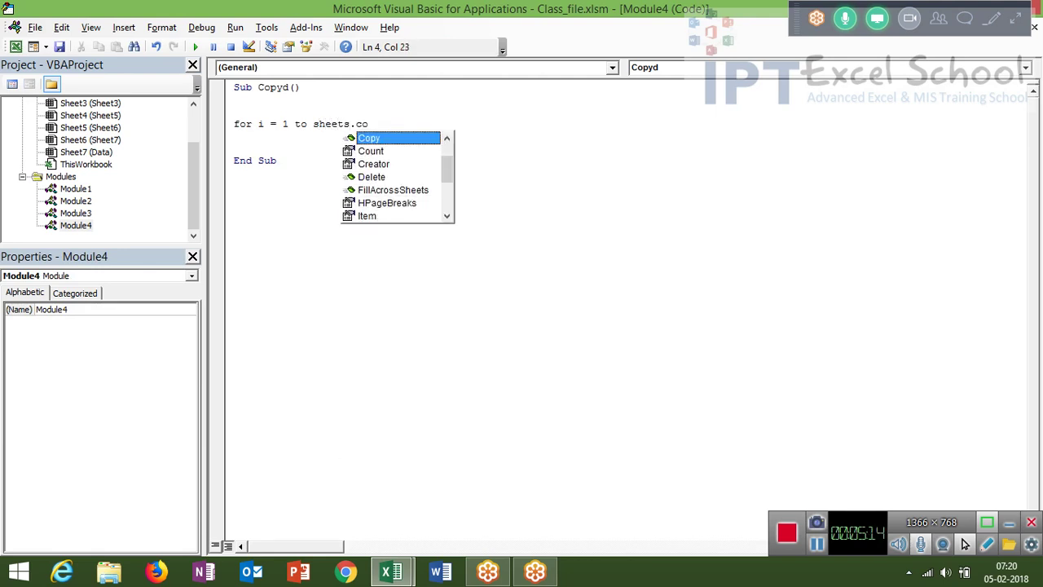
key("Down")
key("Tab")
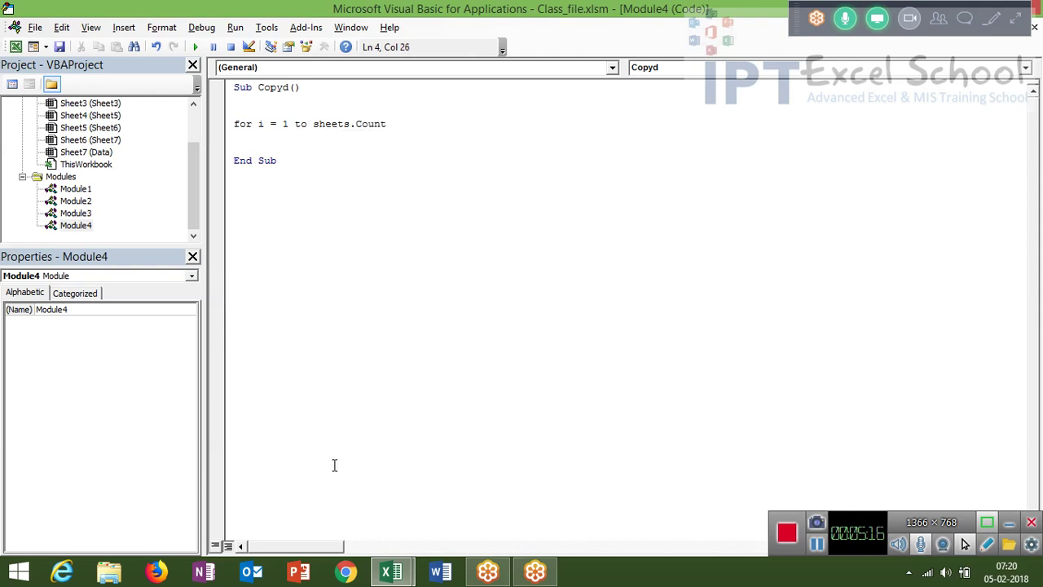
key("Return")
key("Up")
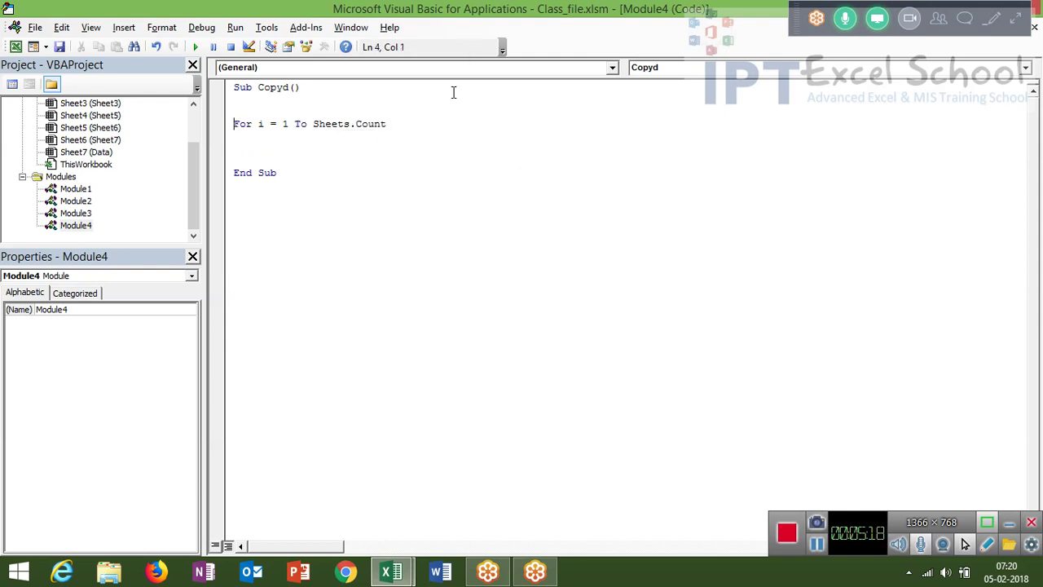
double_click(402, 123)
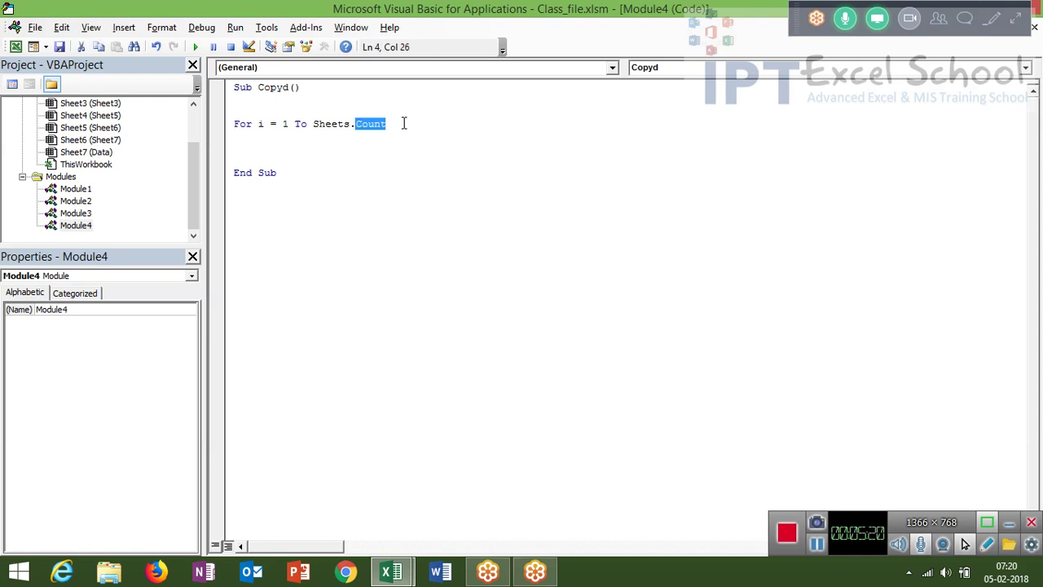
left_click(403, 123)
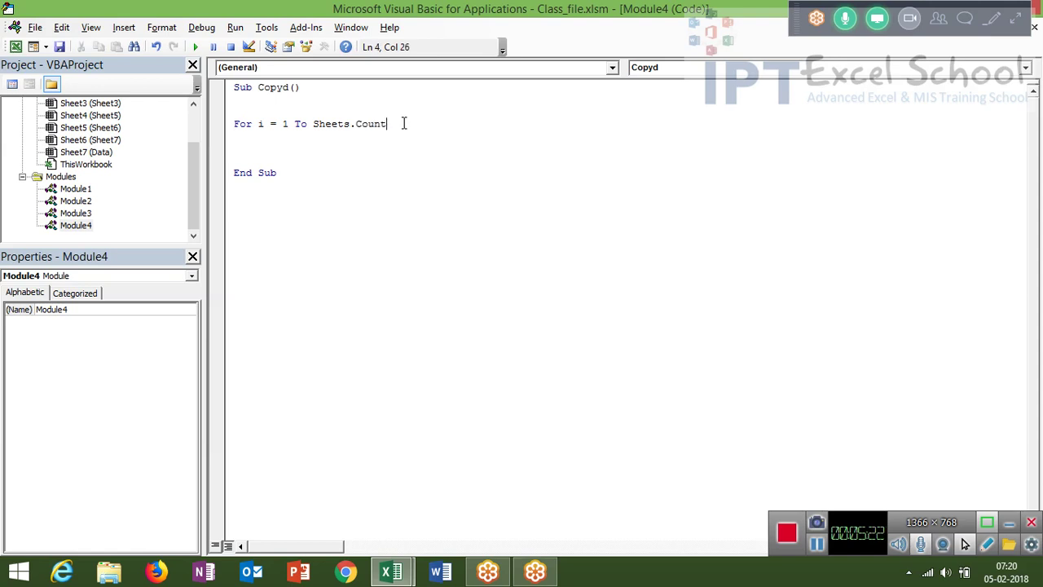
type("-")
type("1")
left_click(383, 152)
key("alt+F11")
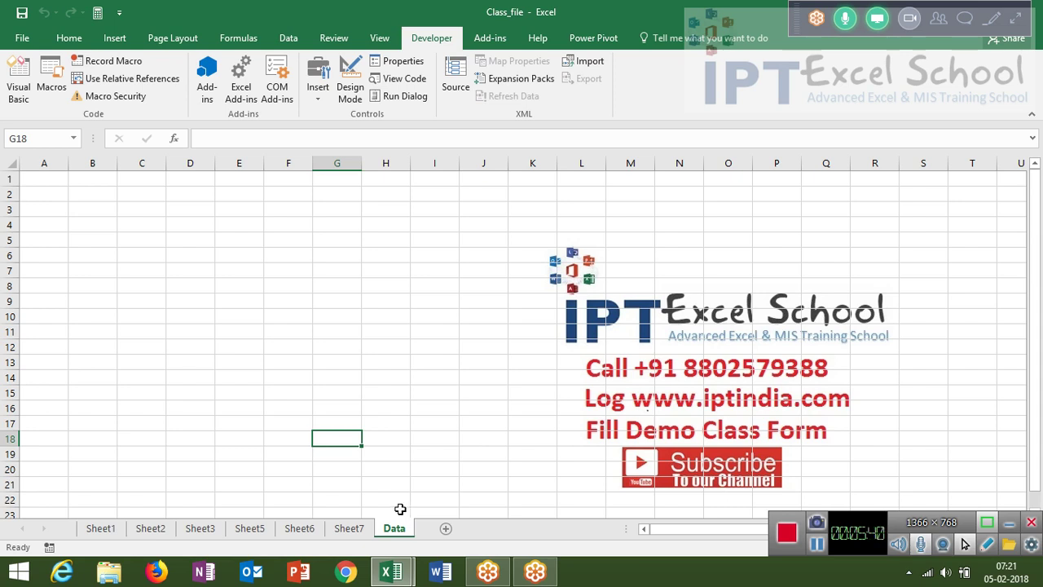
- Add Sheets(i).Select as the first statement inside the Copyd loop
key("alt+F11")
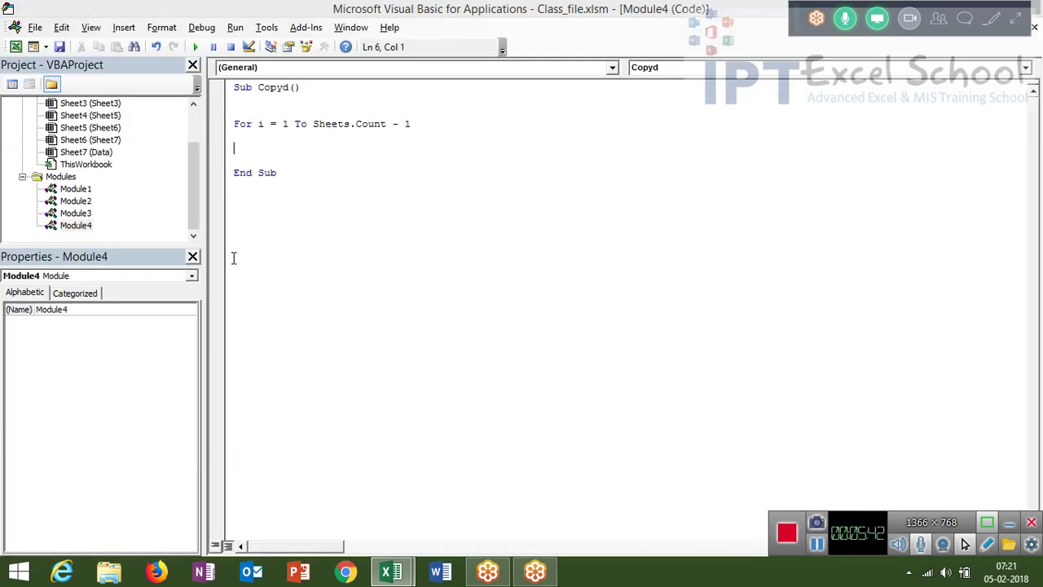
key("Return")
type("sheet")
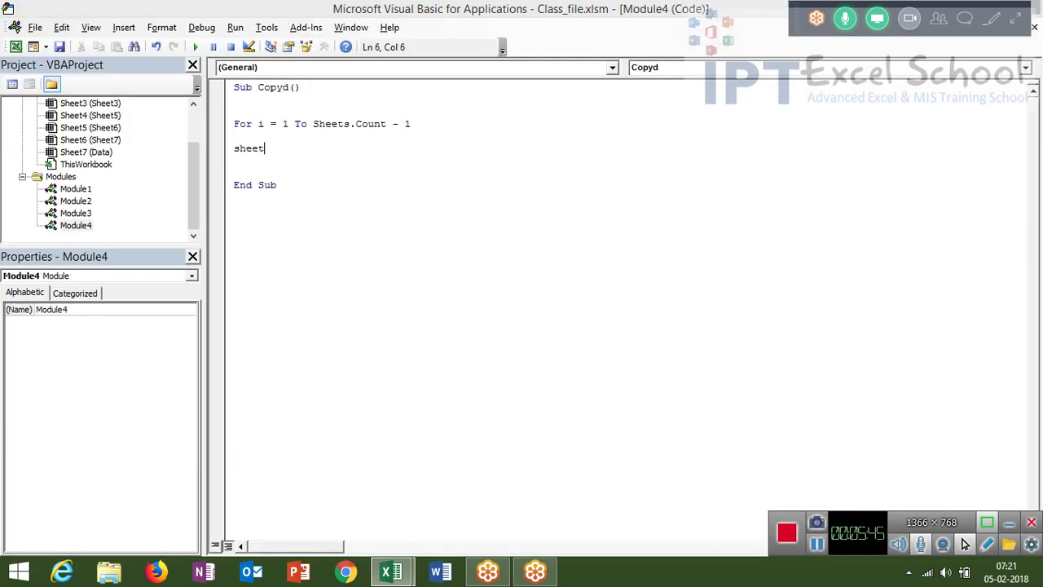
type("s(")
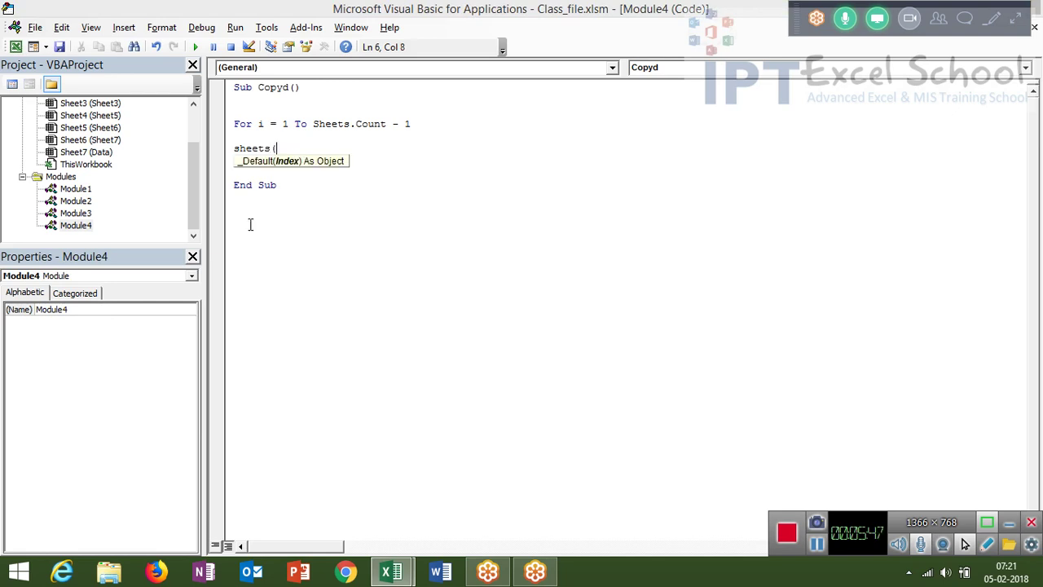
type("i)")
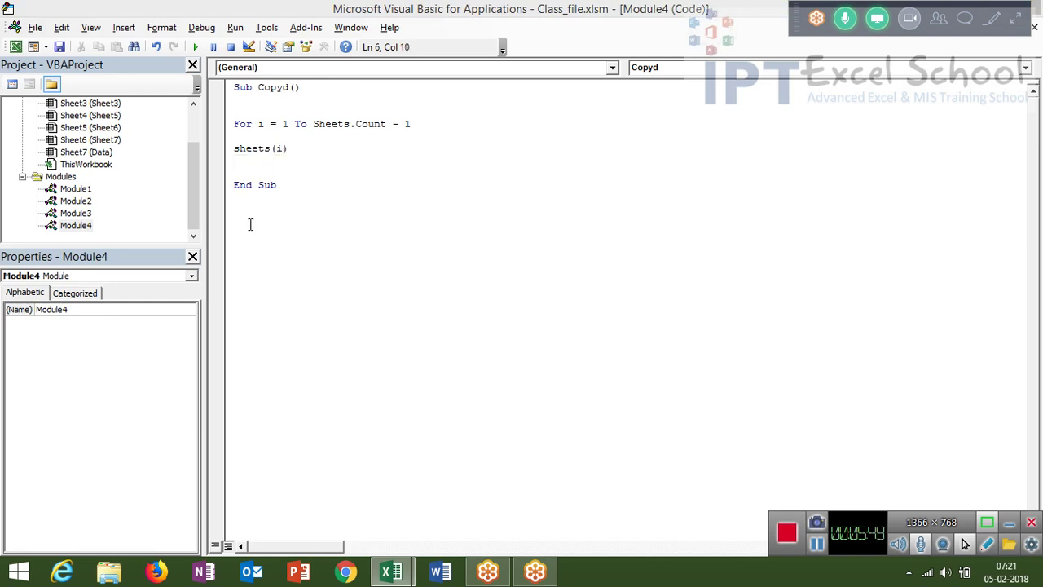
type(".")
type("sele")
type("ct")
key("Return")
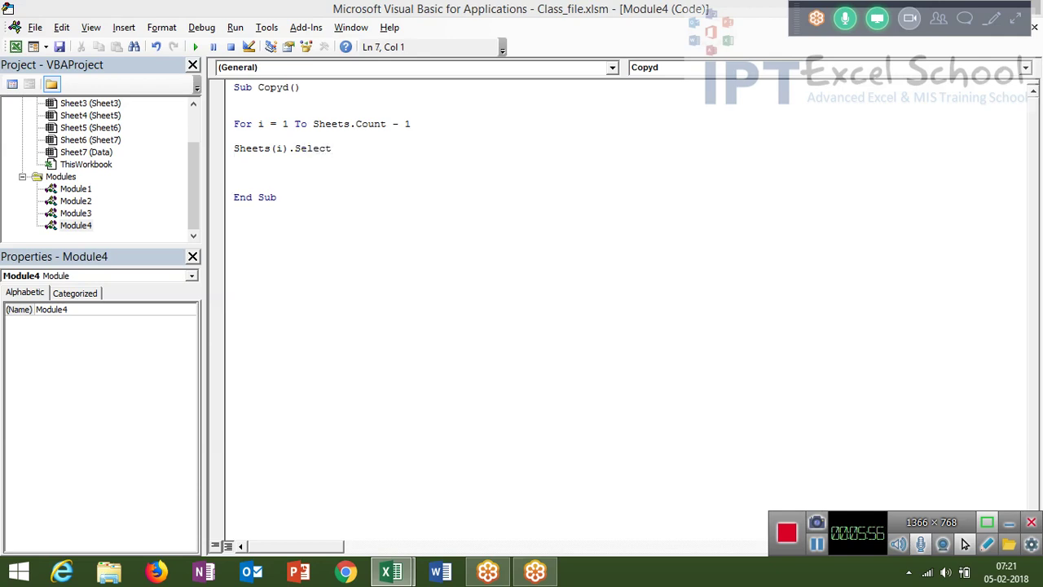
- Add Range("A1").CurrentRegion.Copy and Sheets("Data").Select lines to the loop
type("cop")
key("BackSpace")
key("BackSpace")
key("BackSpace")
type("ra")
type("nge(\"")
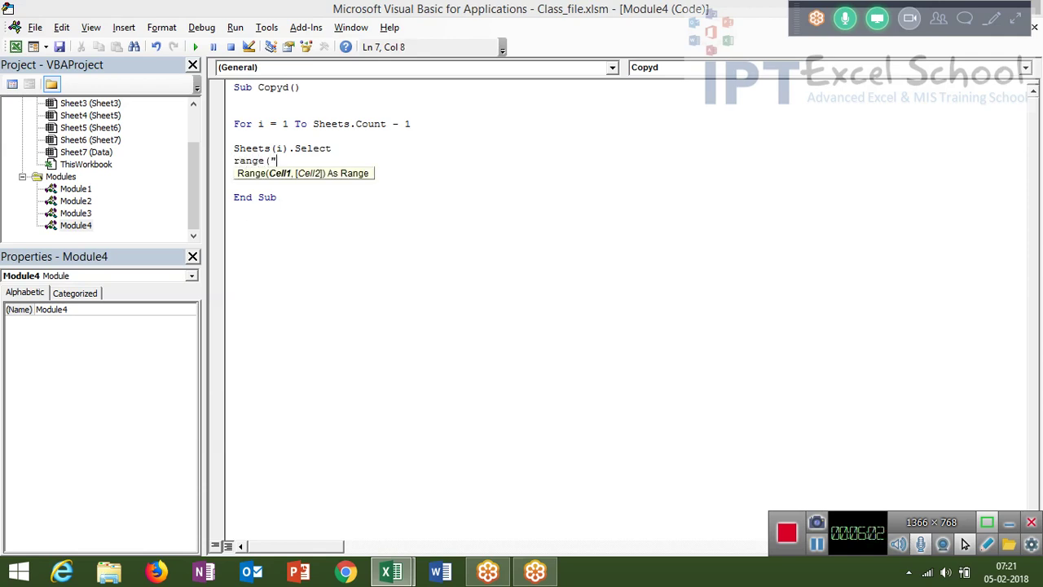
type("A1\"")
type(").")
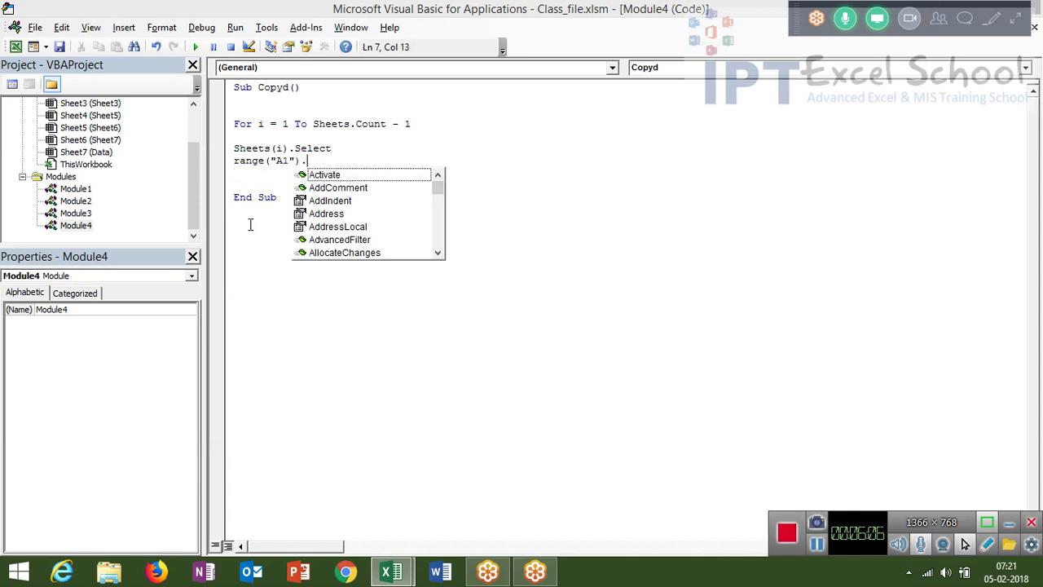
type("cu")
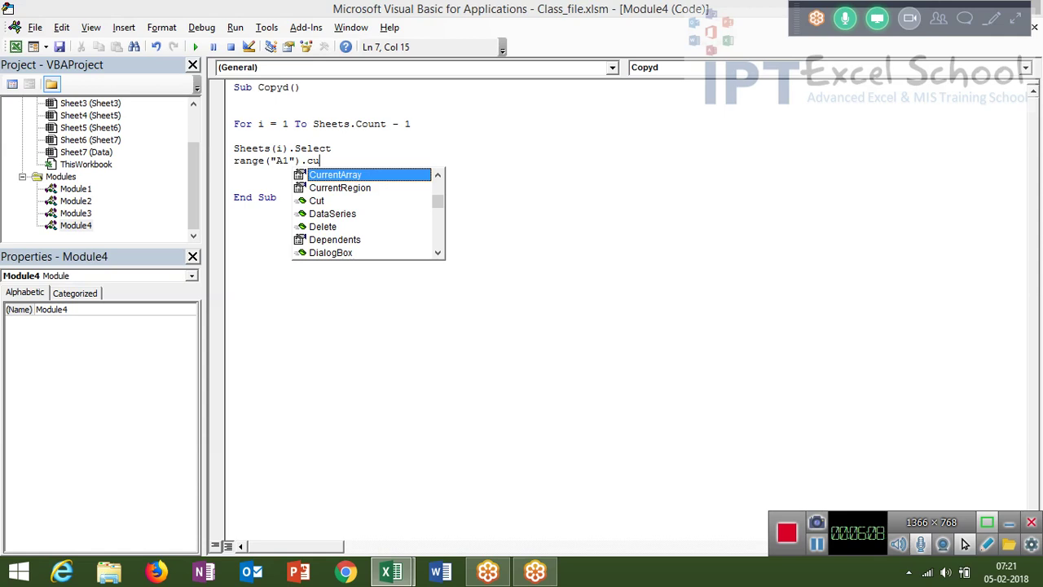
key("Down")
key("Tab")
type(".c")
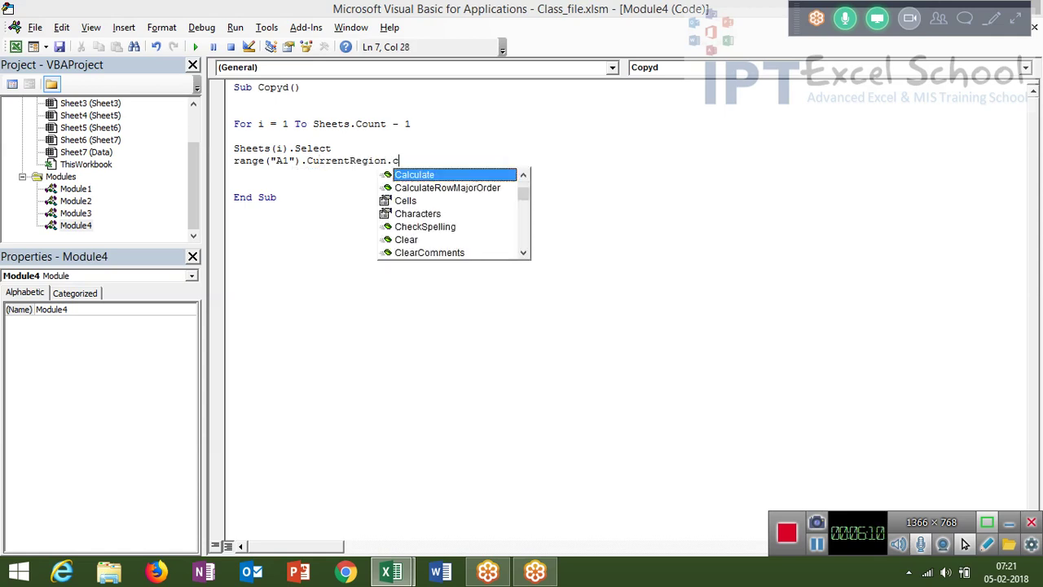
type("op")
key("Return")
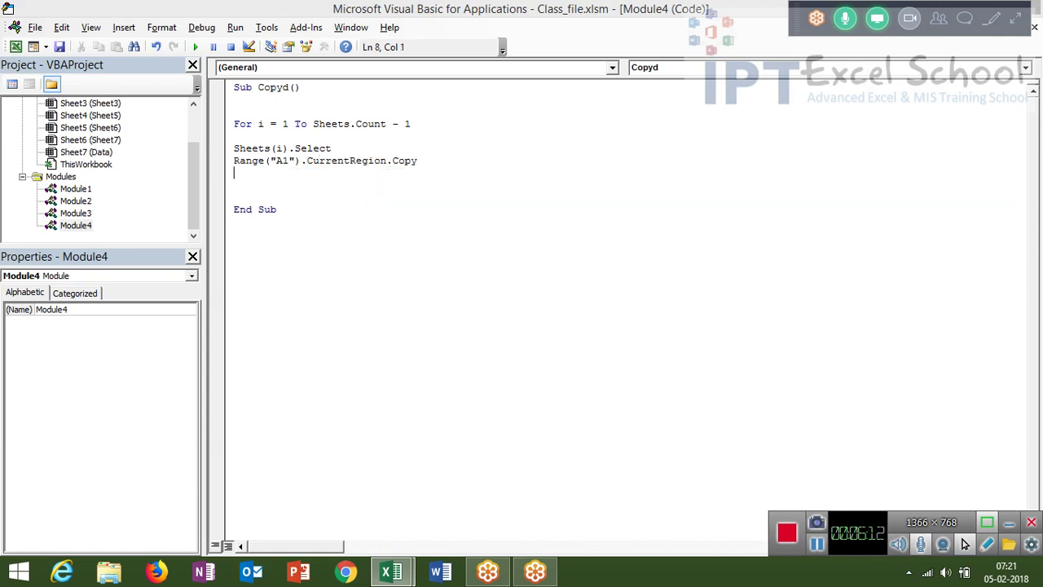
type("sheet")
type("s(\"D")
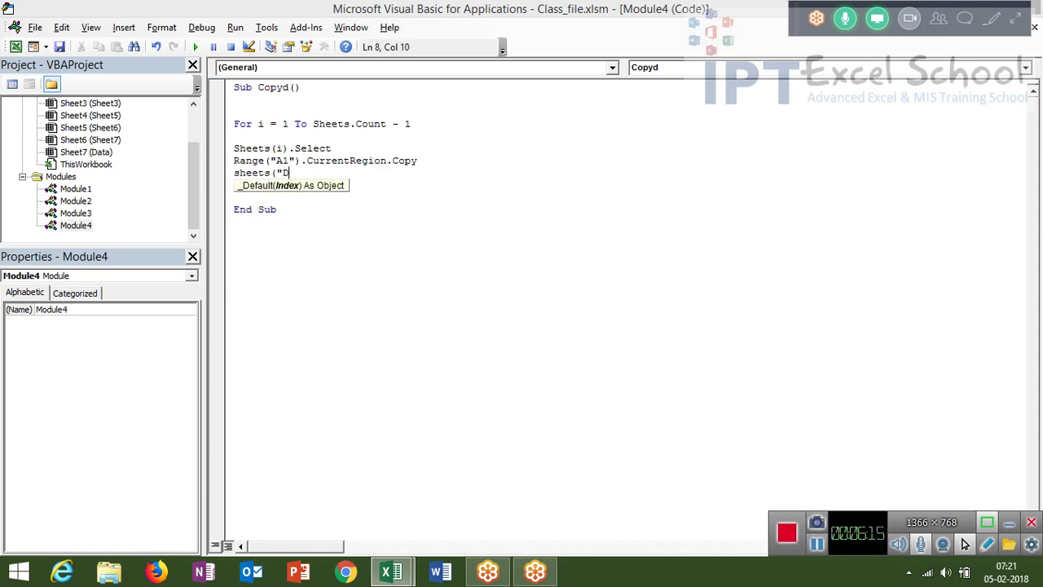
type("ata\"")
type(").selec")
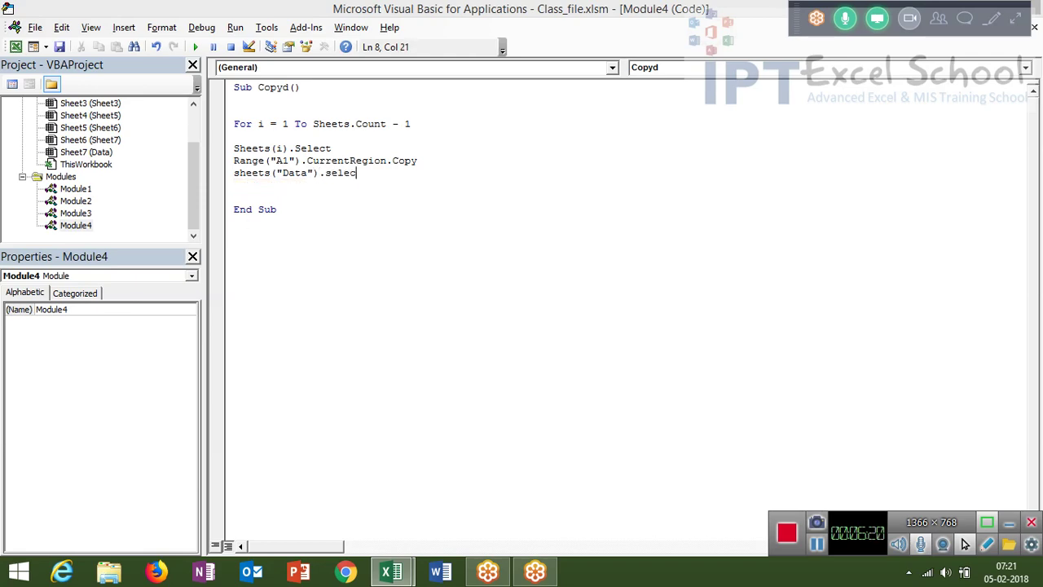
type("t")
key("Return")
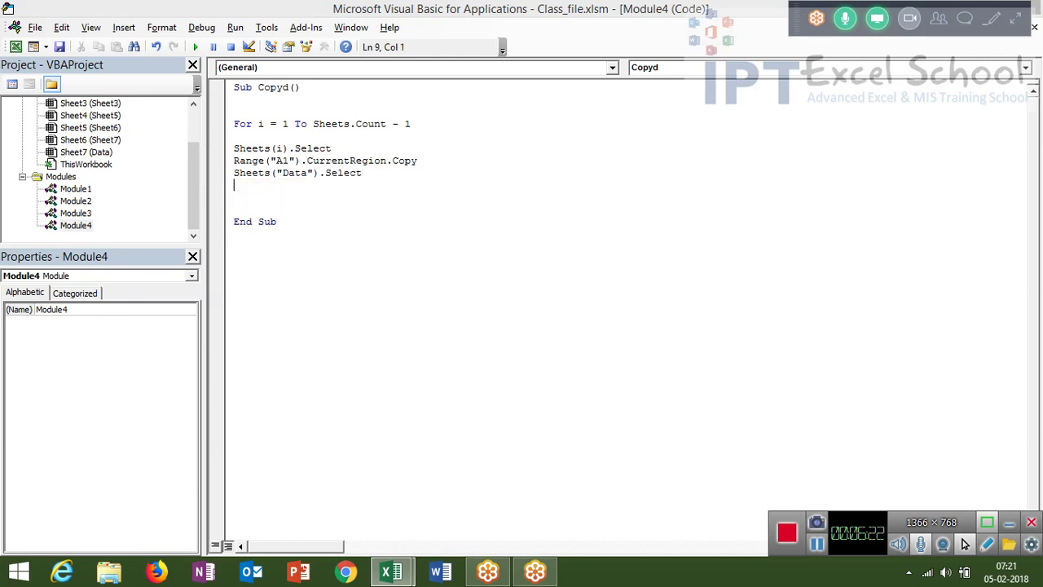
key("alt+F11")
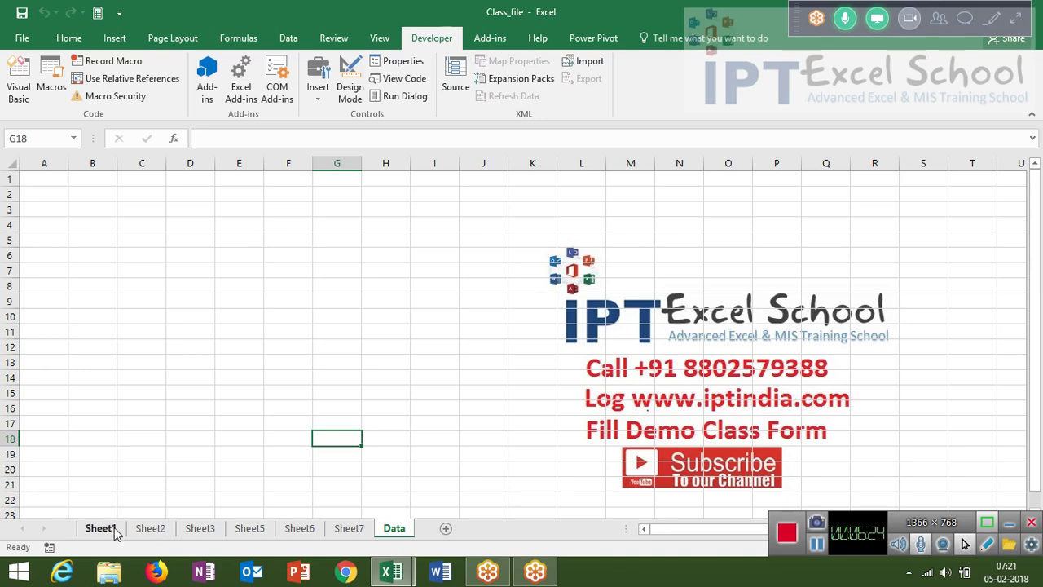
- Select the A1:F10 table on Sheet1, then pick A1 on the Data sheet and reopen the code
left_click(100, 529)
left_click(39, 180)
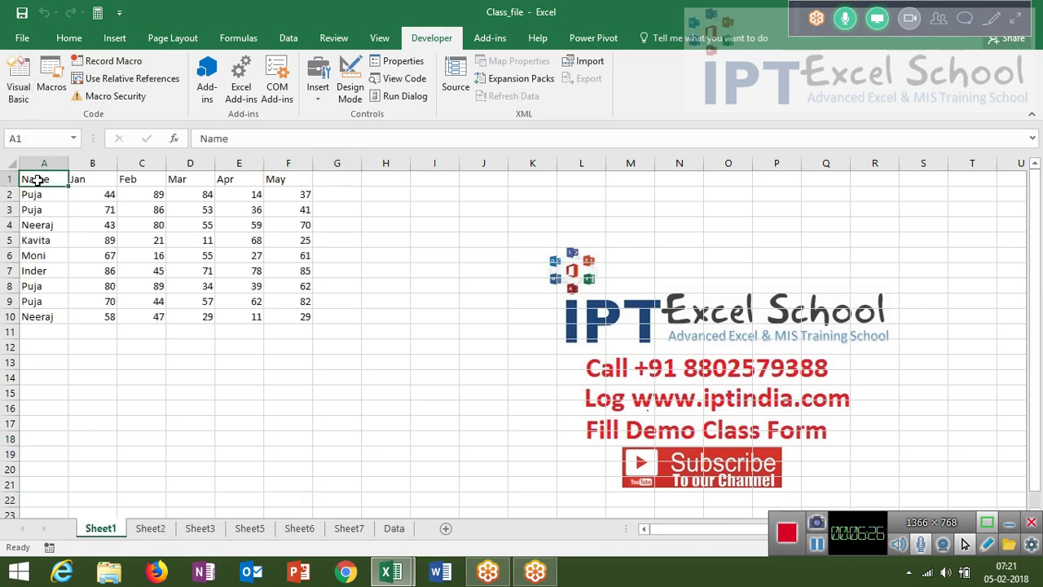
key("ctrl+a")
key("ctrl+q")
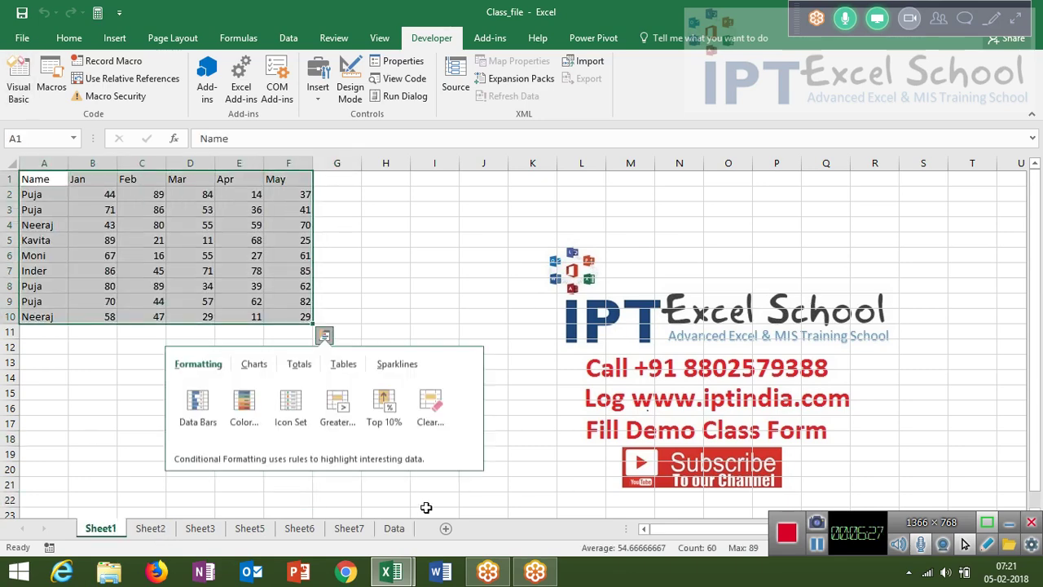
left_click(410, 527)
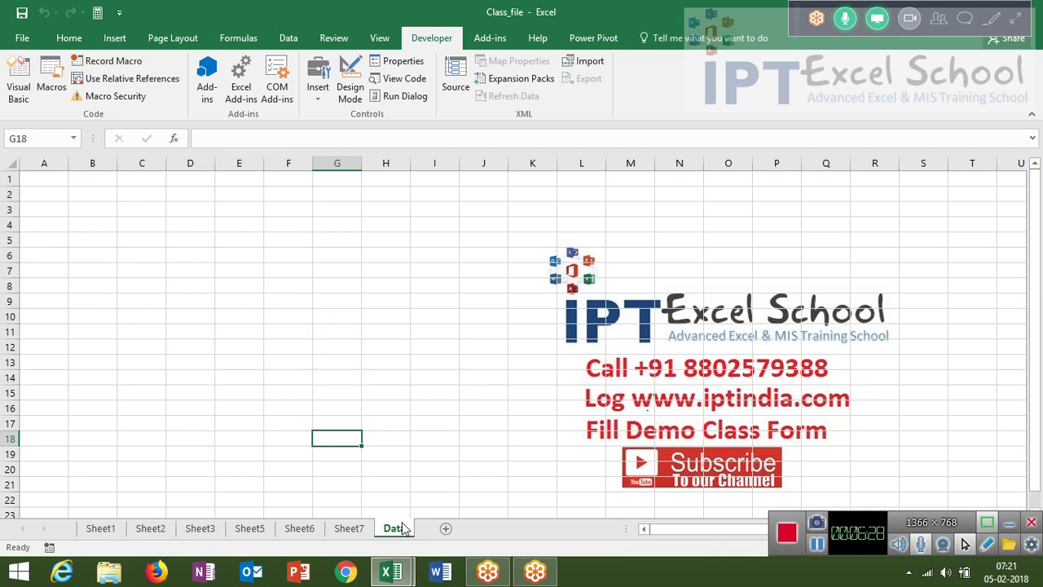
left_click(46, 183)
key("alt+F11")
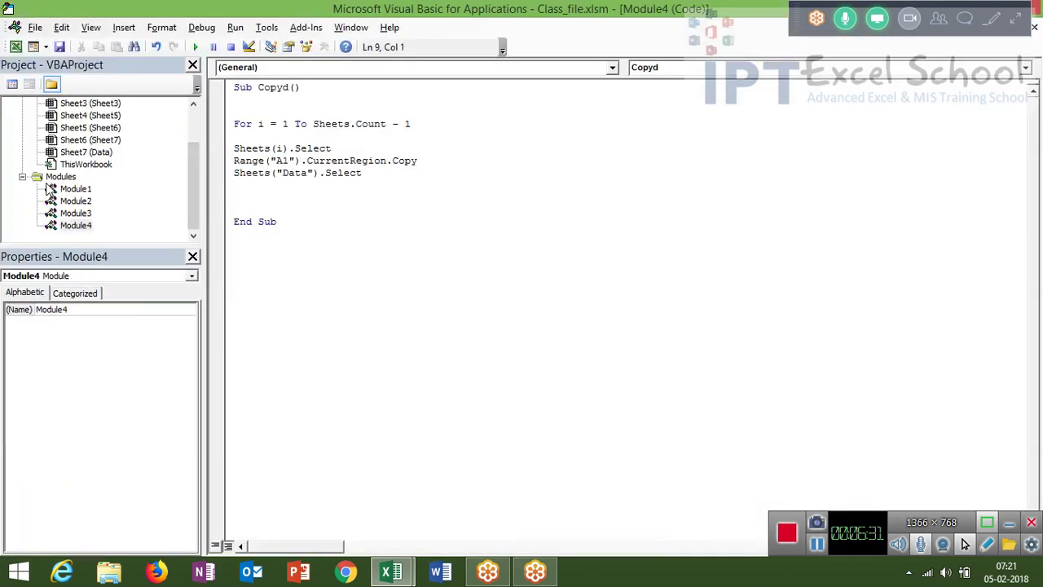
- Add a Range("a65000").End(xlUp).Offset(1, 0).PasteSpecial line to the Copyd loop
type("range")
type("(\"")
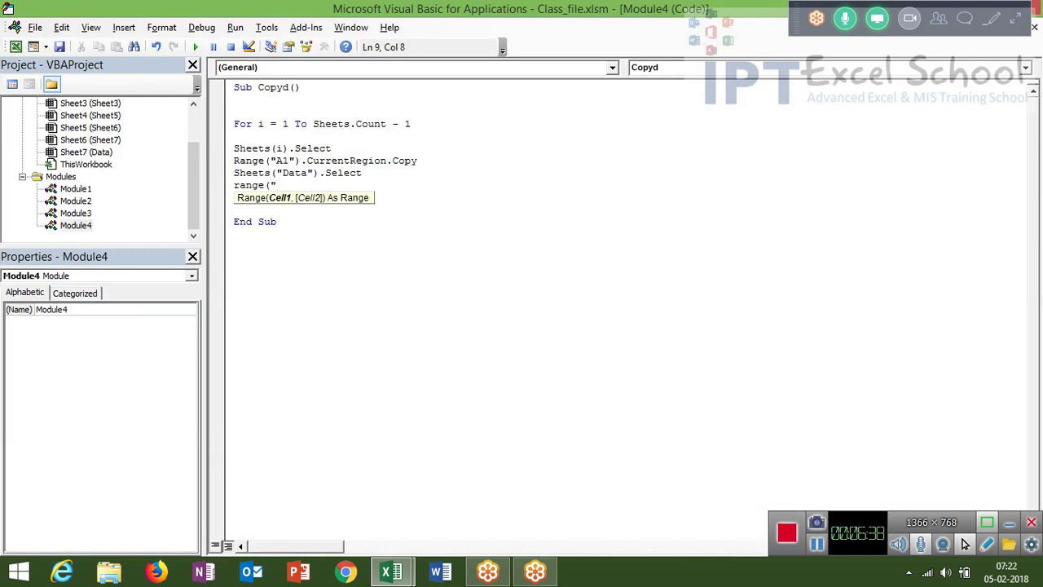
type("a6500")
type("0\").")
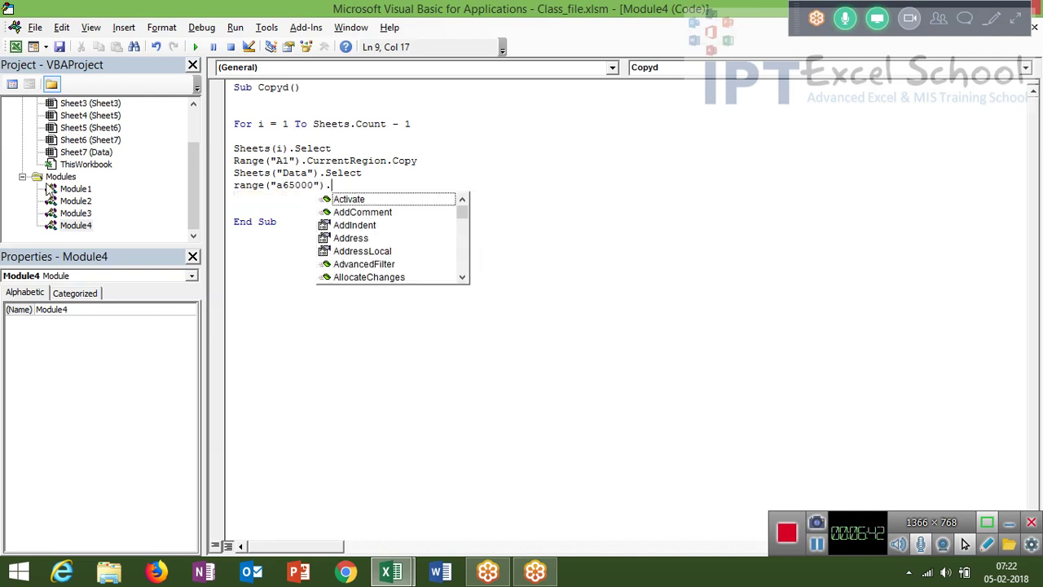
type("End")
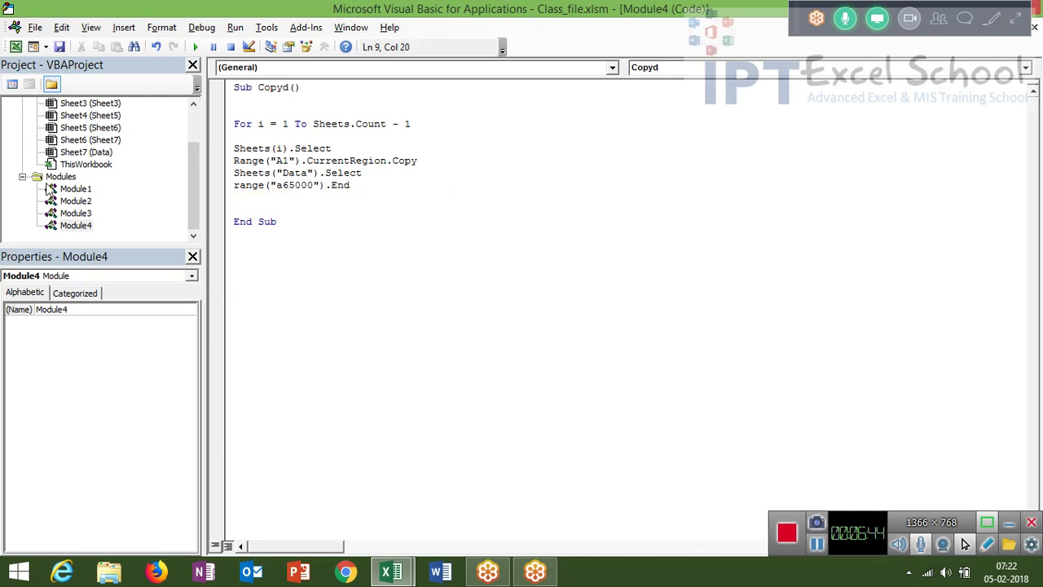
type("(")
type("xlu")
key("Tab")
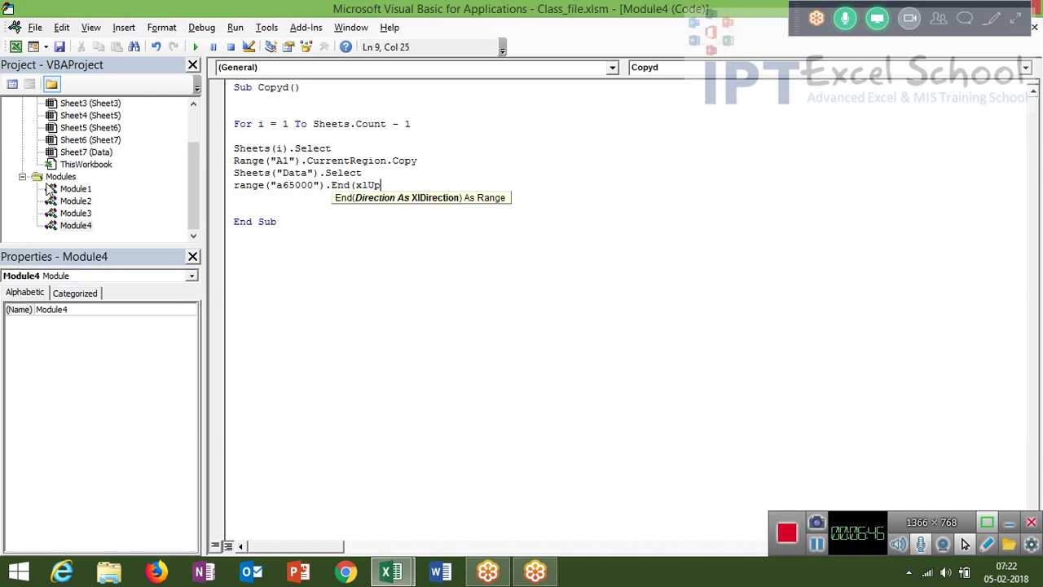
type(").o")
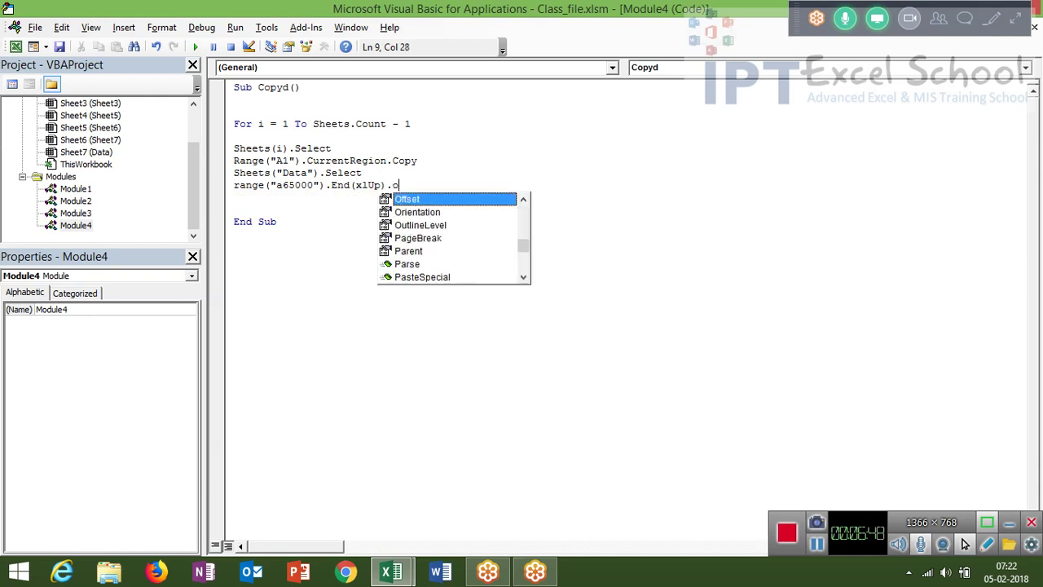
type("f")
key("Tab")
type("(")
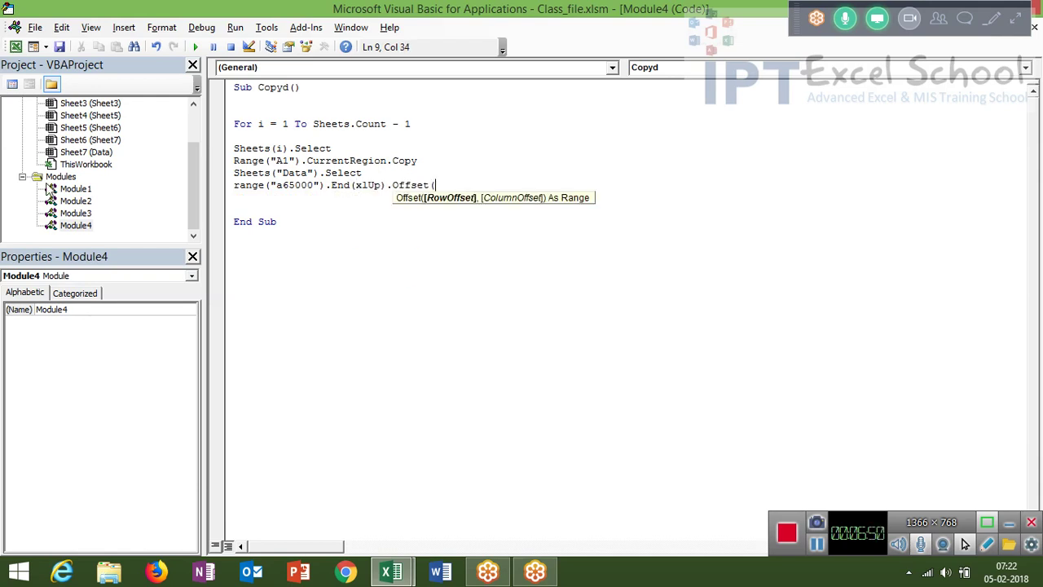
type("1, 0")
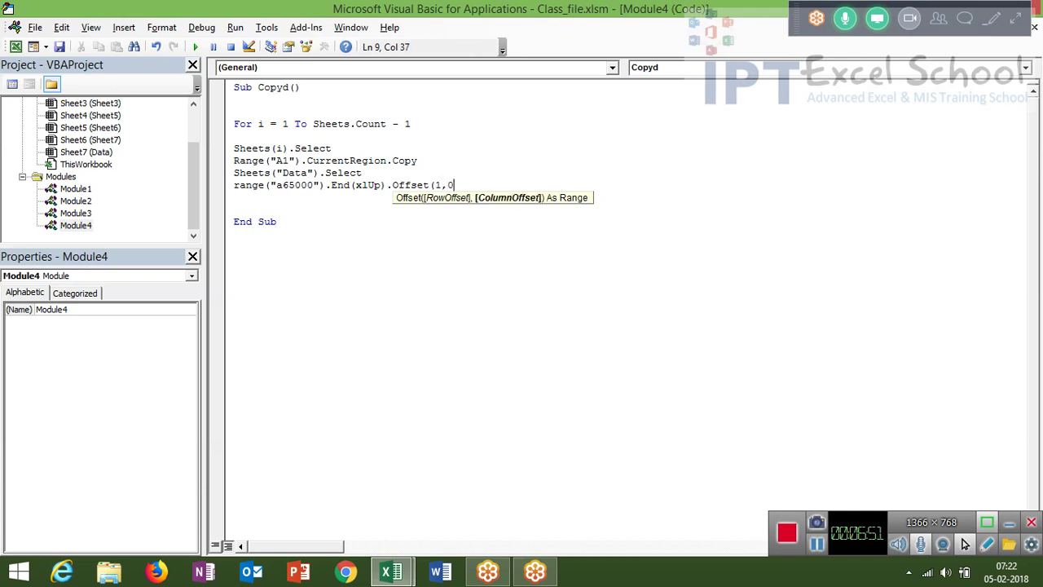
type(").PasteSp")
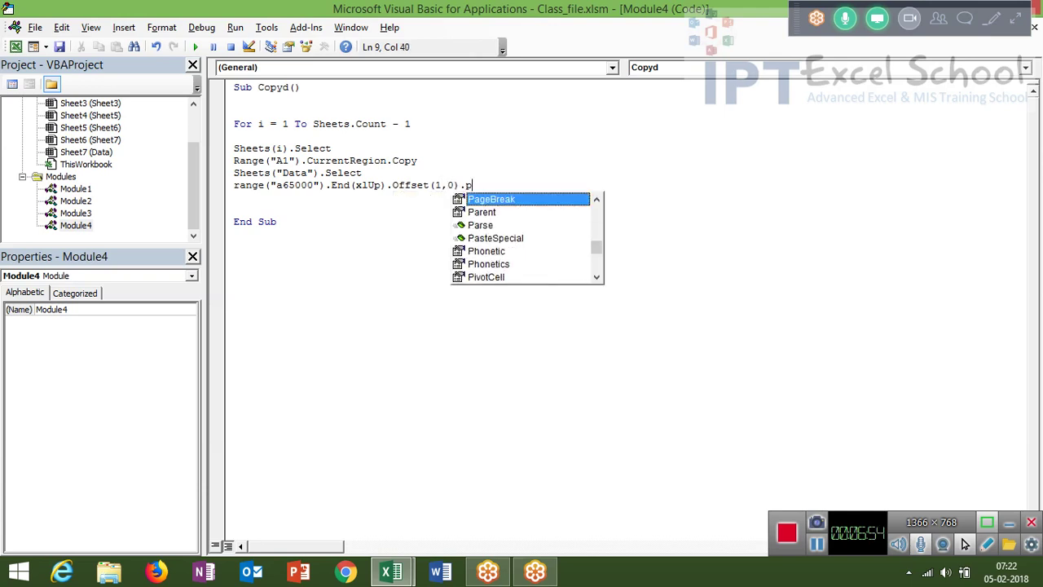
key("Down")
key("Down")
key("Down")
key("Return")
key("alt+F11")
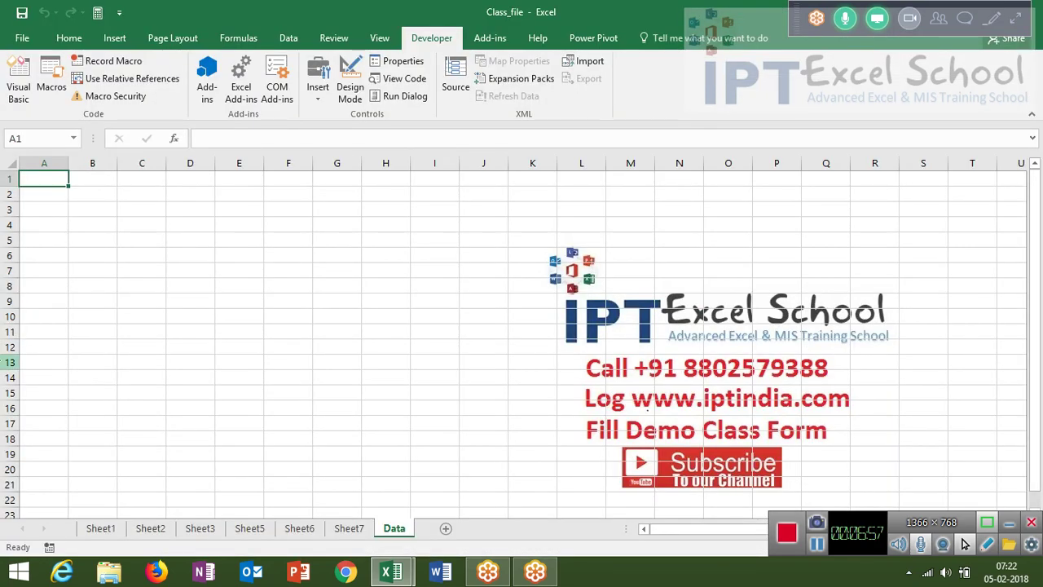
- In Copyd's loop, replace .PasteSpecial on the Data range line with .Select
key("alt+F11")
left_click(554, 186)
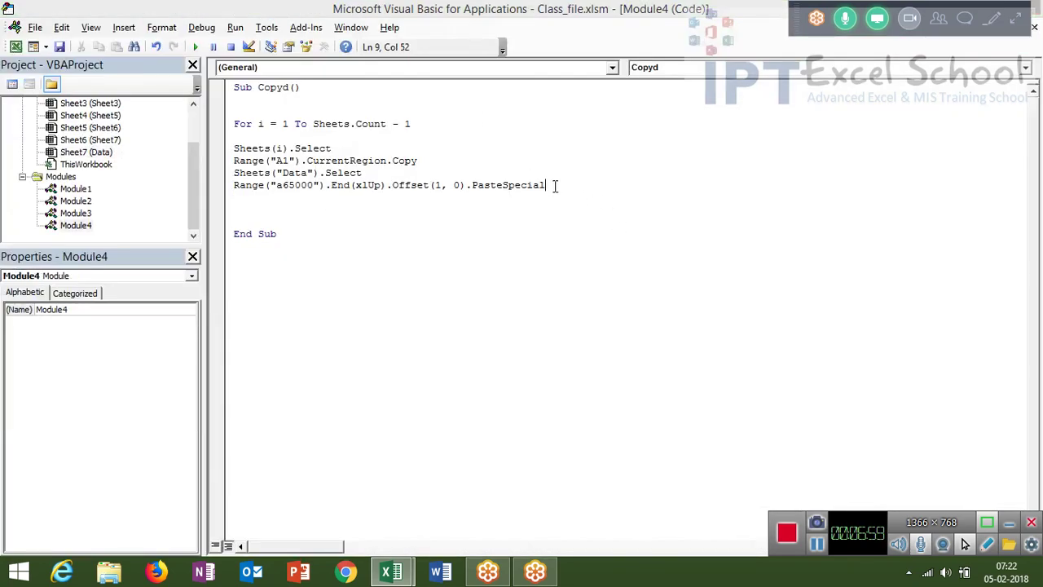
left_click_drag(554, 186, 472, 186)
key("Left")
key("Left")
key("shift+Right")
key("shift+Right")
key("shift+Right")
key("shift+Right")
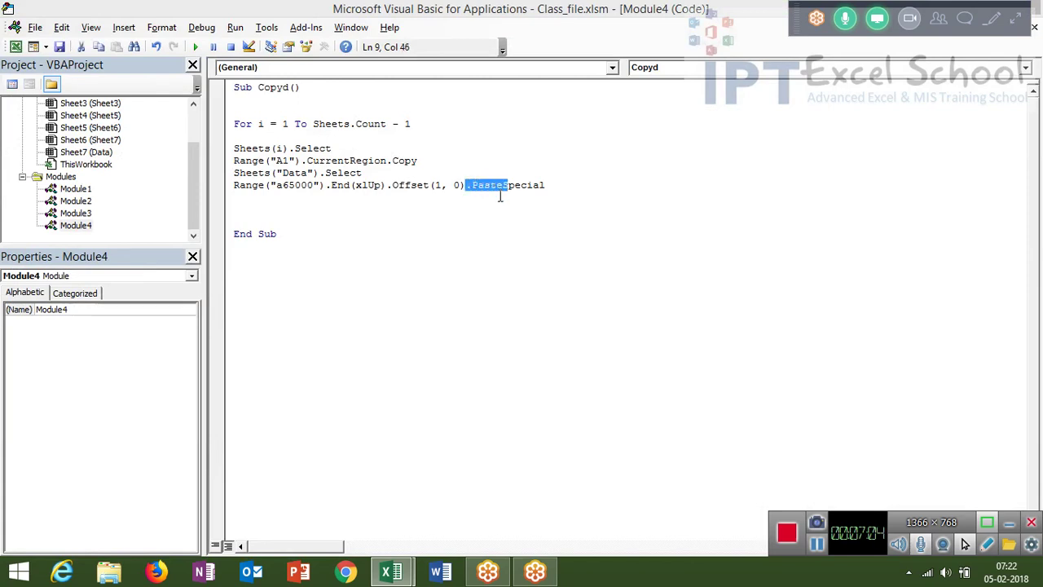
key("shift+End")
key("Delete")
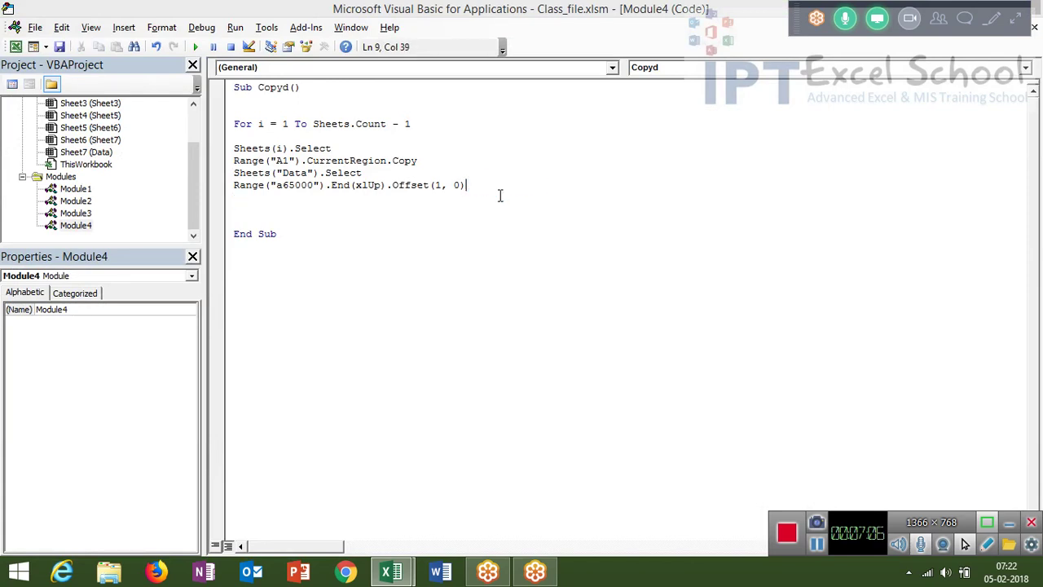
type(".se")
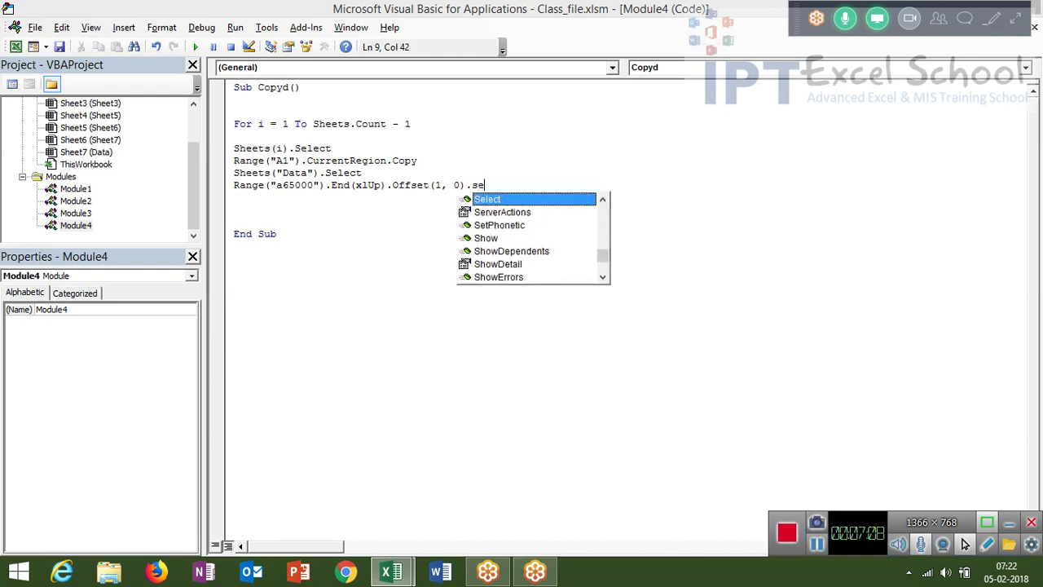
key("Tab")
- Add an ActiveSheet.Paste line below it, fixing the 'paist' misspelling
key("Return")
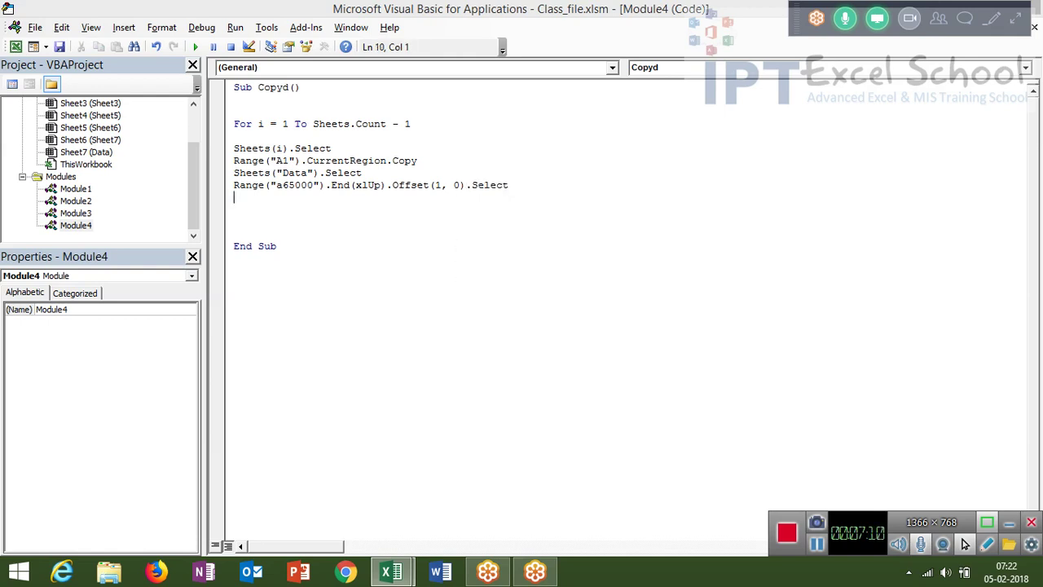
type("activ")
type("esheet.")
type("paist")
key("Return")
left_click(327, 198)
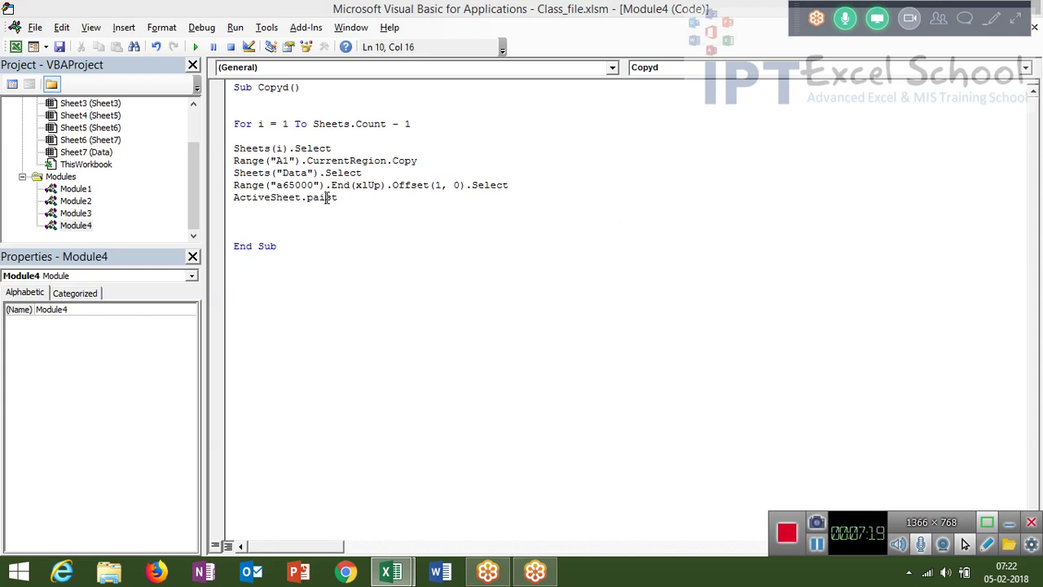
key("BackSpace")
key("Right")
key("Right")
type("e")
key("Return")
- Run Copyd, dismiss the 'For without Next' error, and add Next i before End Sub
key("alt+F11")
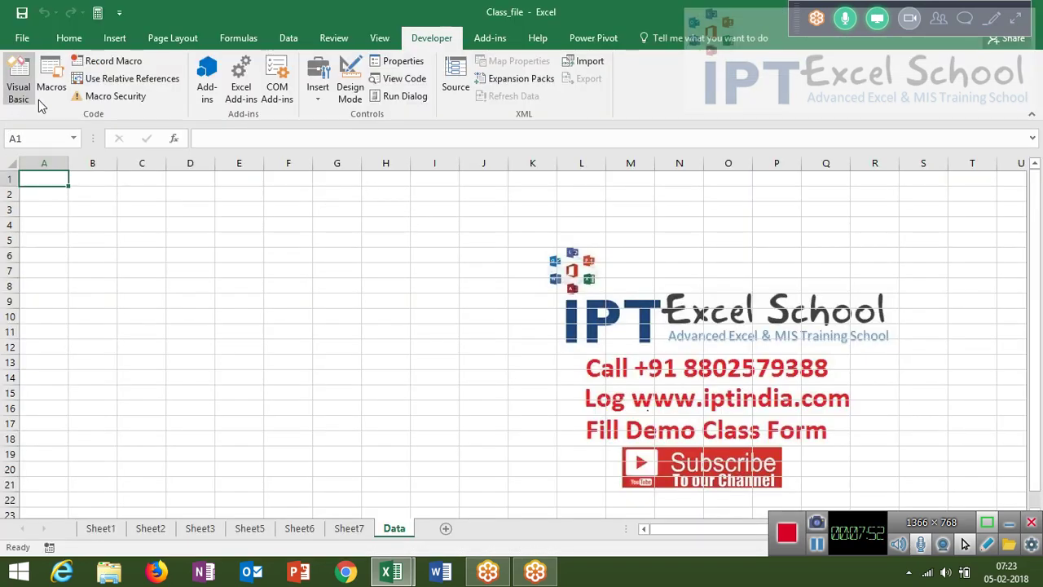
left_click(41, 100)
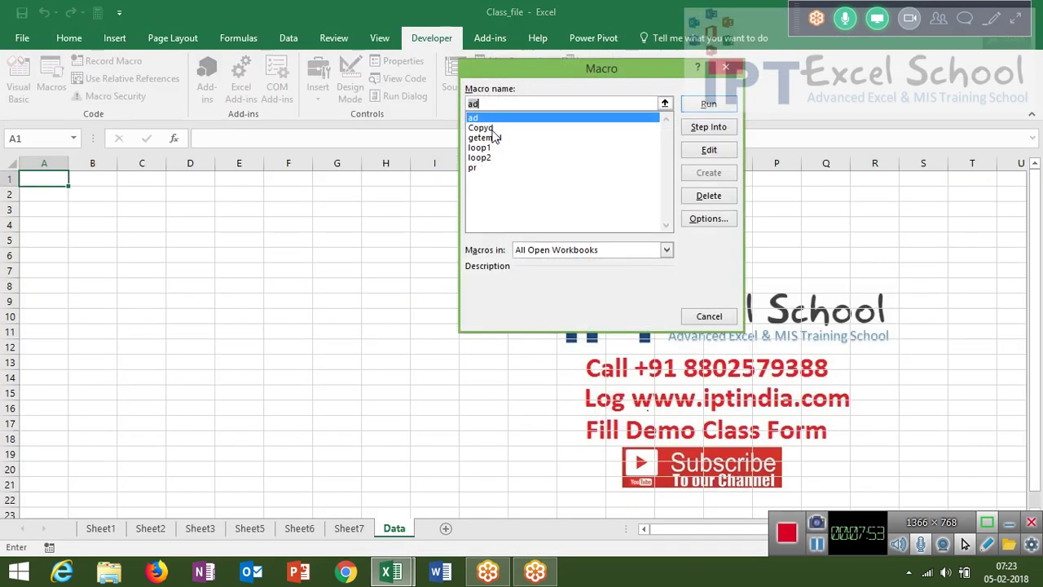
double_click(485, 128)
left_click(524, 341)
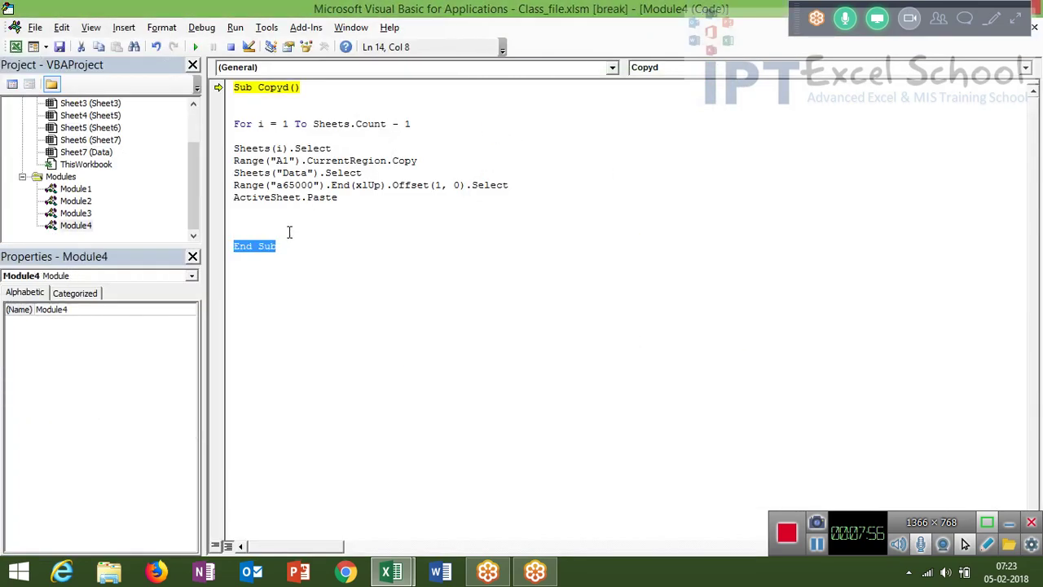
left_click(279, 217)
type("next ")
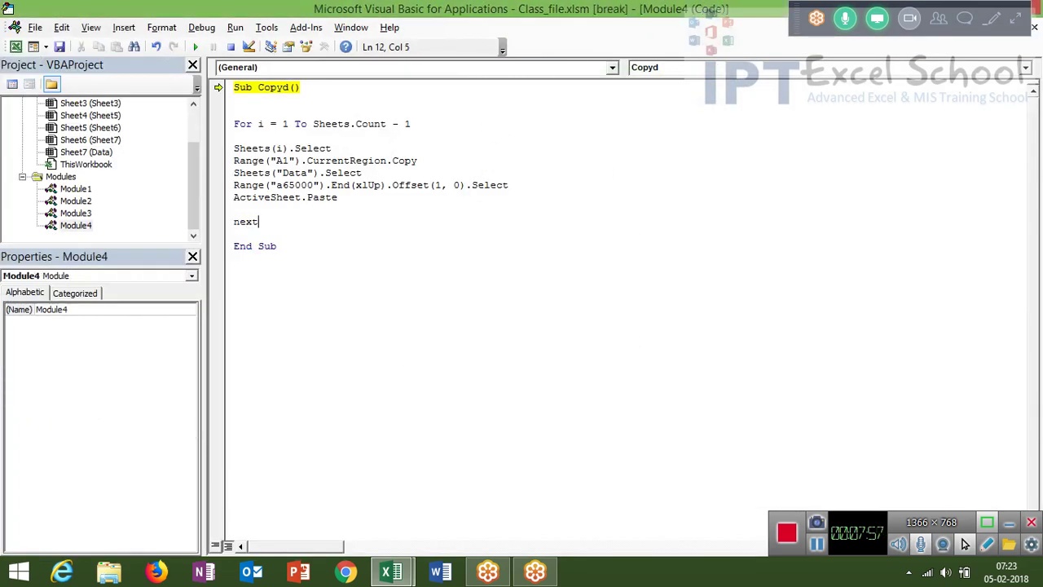
type("i")
- Reset the paused macro and reopen the Macro list in Excel
left_click(307, 197)
left_click(230, 49)
left_click(296, 173)
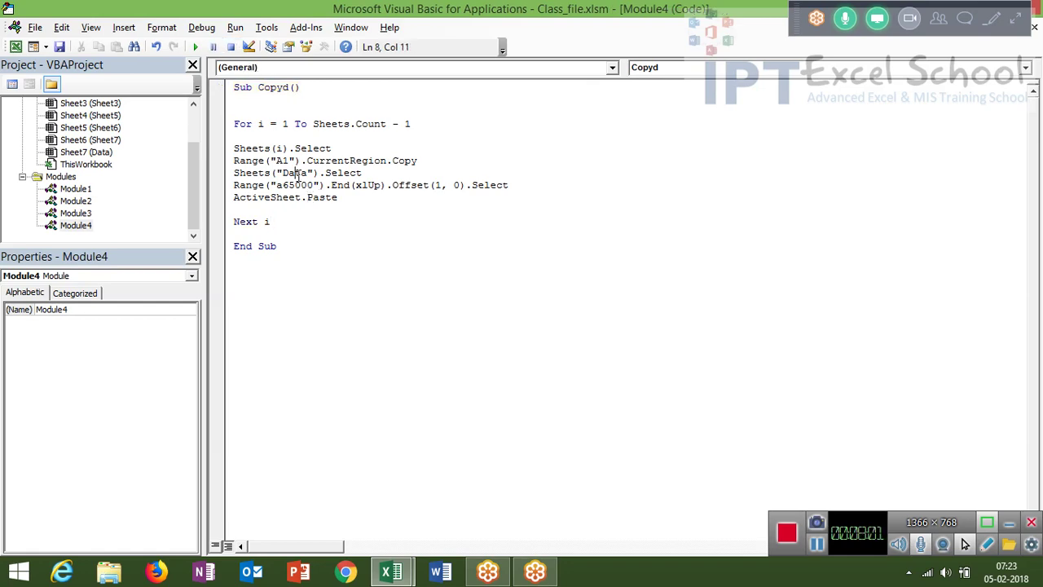
key("alt+F11")
left_click(52, 86)
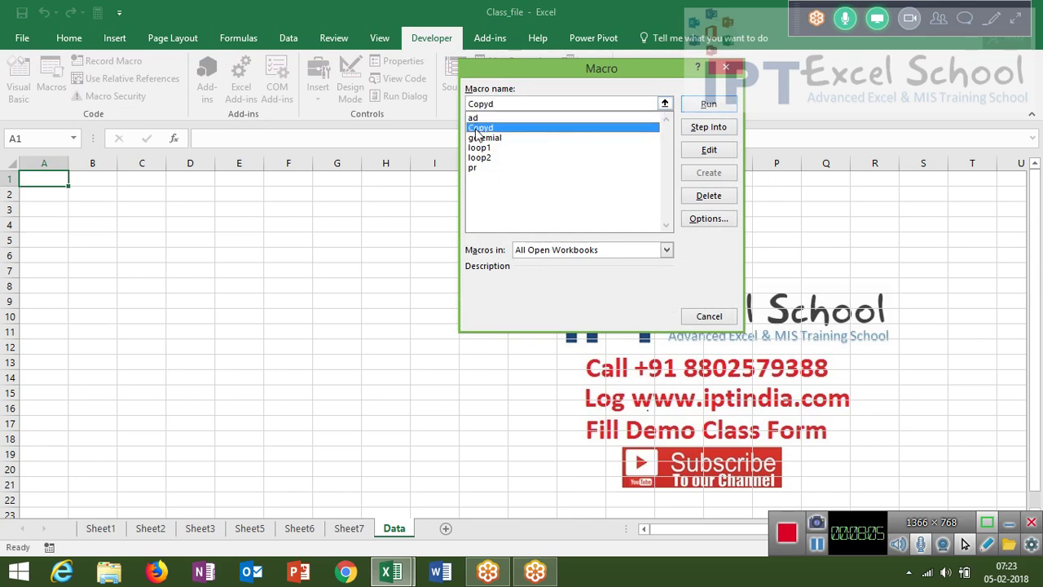
- Run the Copyd macro on the Data sheet
left_click(476, 128)
left_click(708, 104)
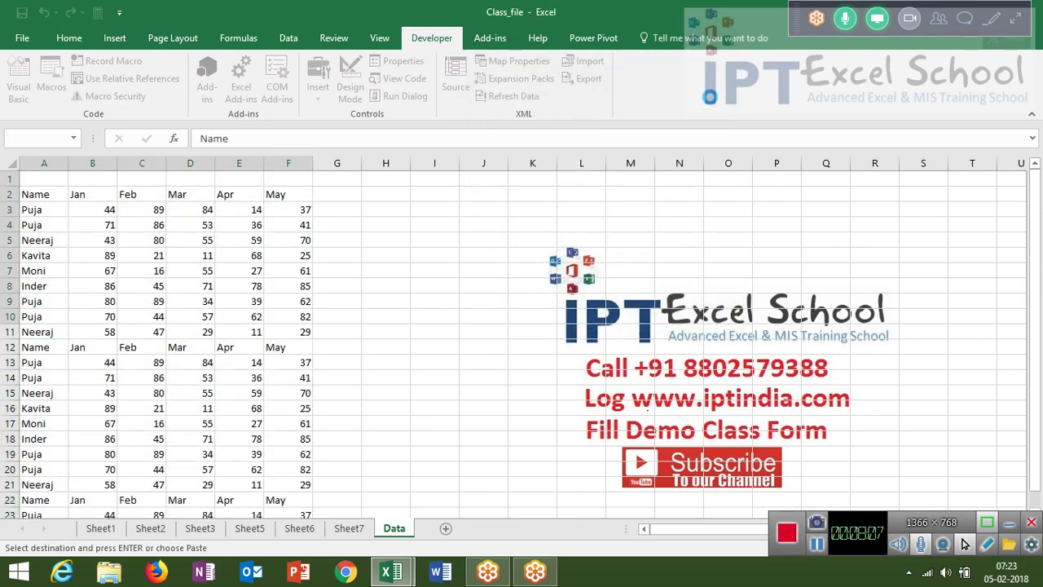
scroll(464, 455, "up", 5)
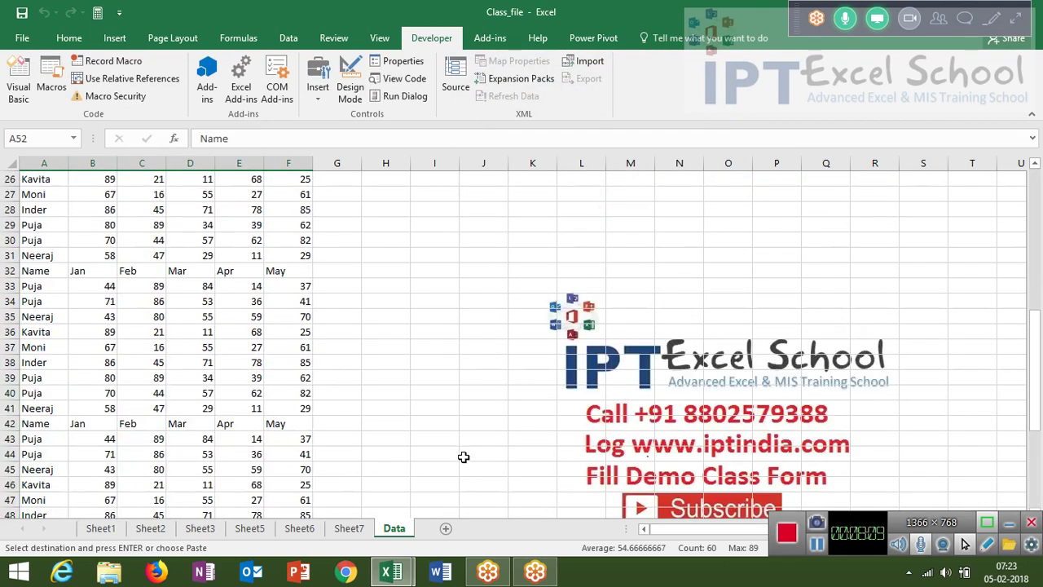
scroll(465, 455, "up", 8)
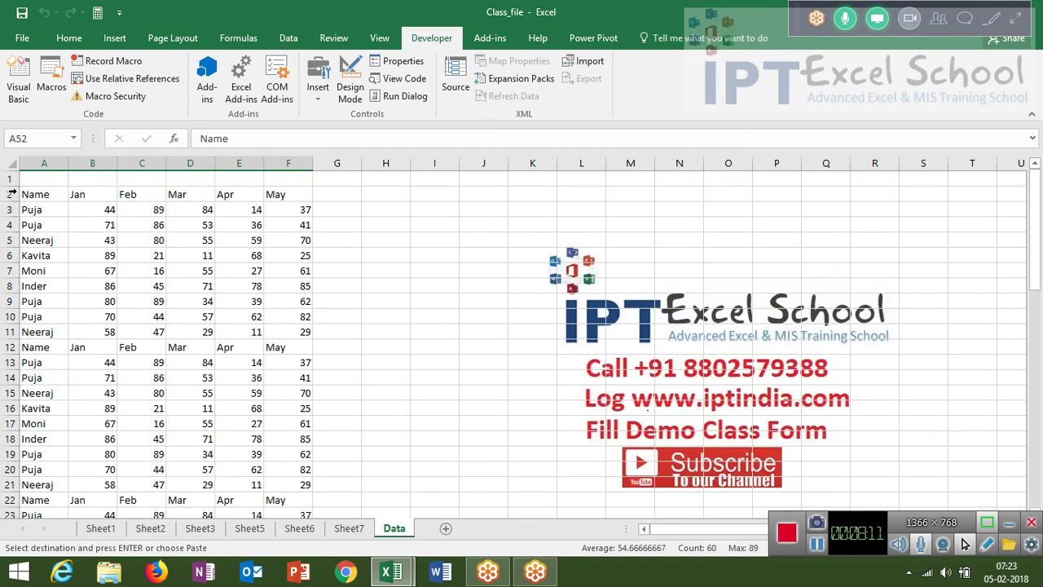
- Copy the Name–May header row into row 1 and delete everything from row 2 down
left_click_drag(31, 196, 293, 194)
key("ctrl+c")
left_click(67, 175)
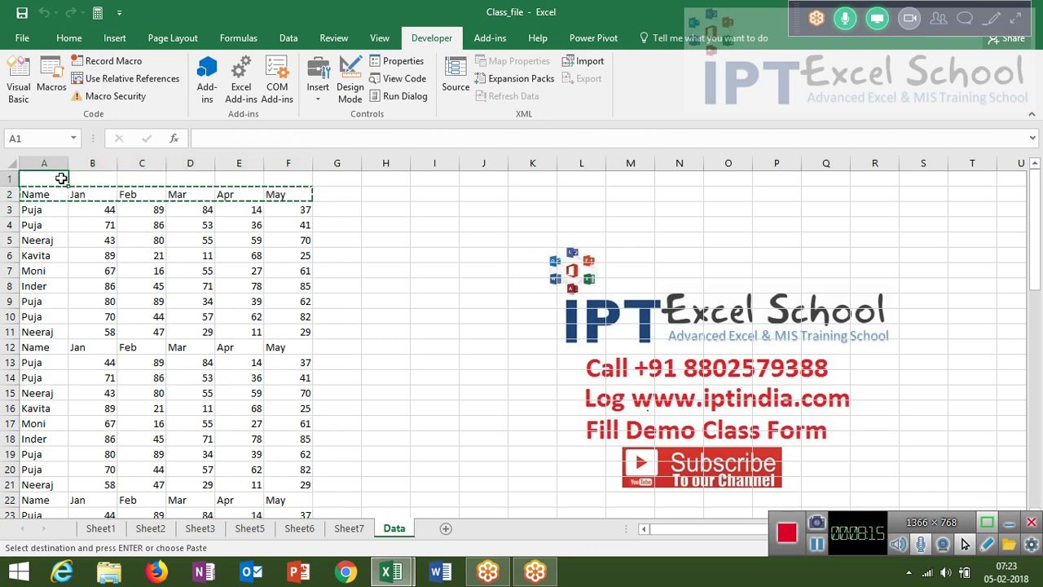
key("ctrl+v")
key("Escape")
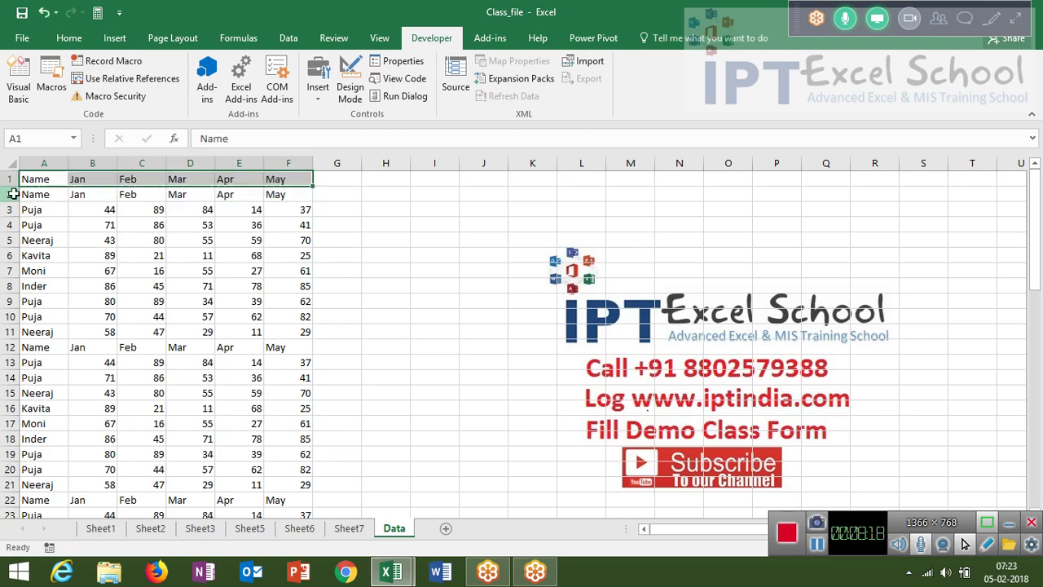
left_click(10, 194)
key("ctrl+shift+Down")
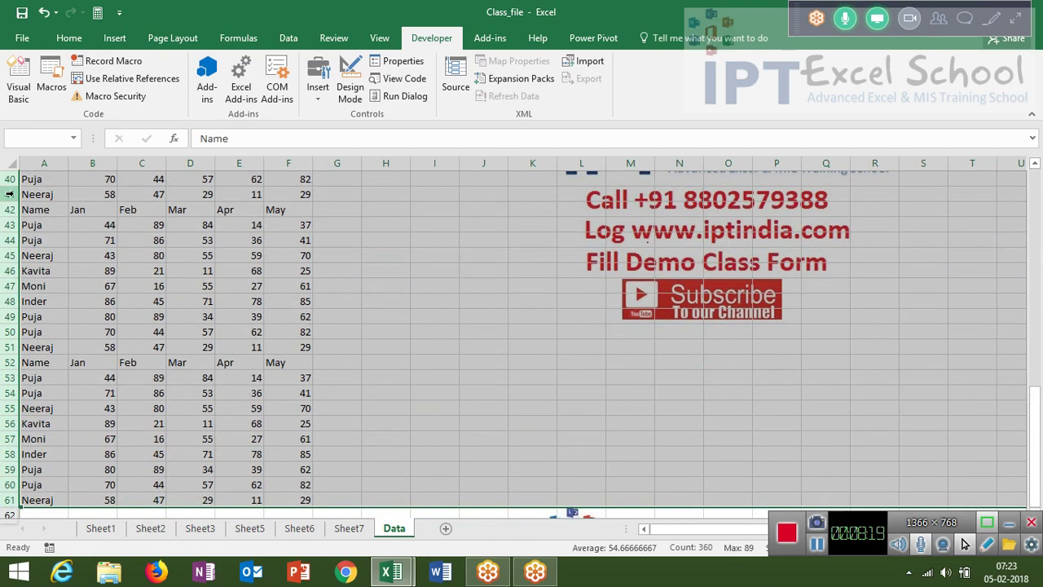
key("Delete")
key("ctrl+Home")
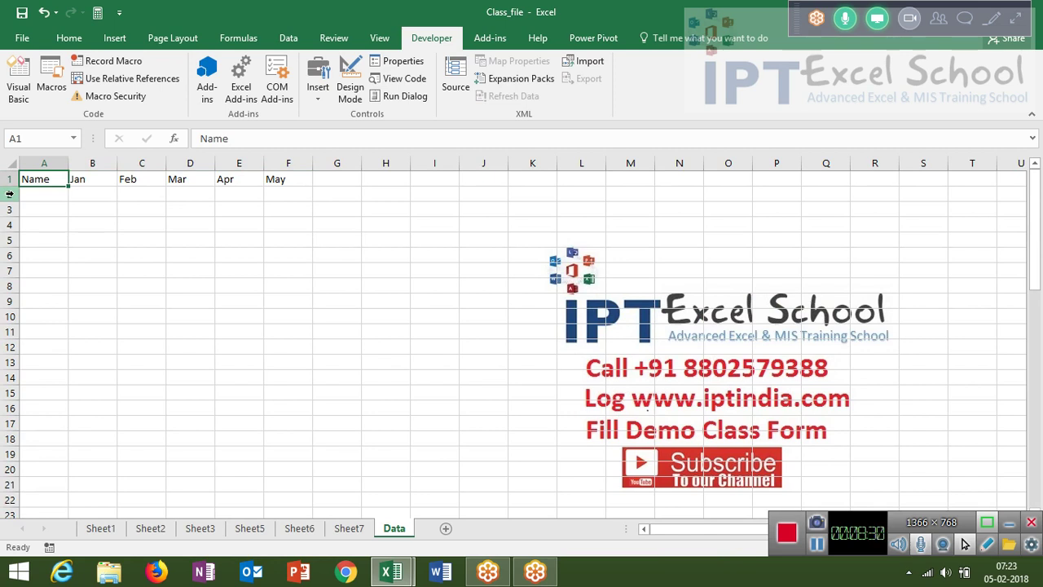
- Select and copy Sheet1's whole table
left_click(113, 530)
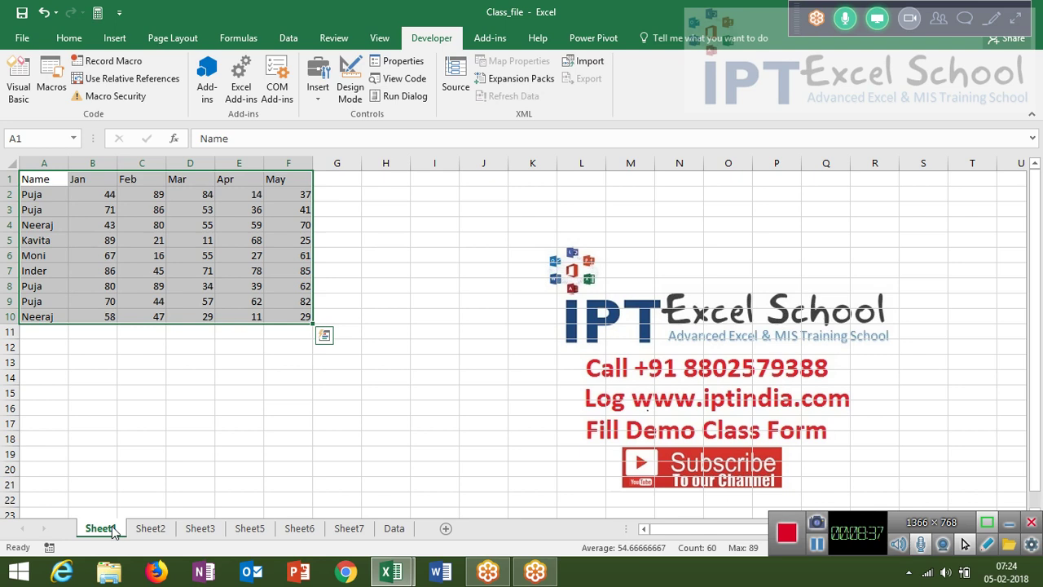
key("Down")
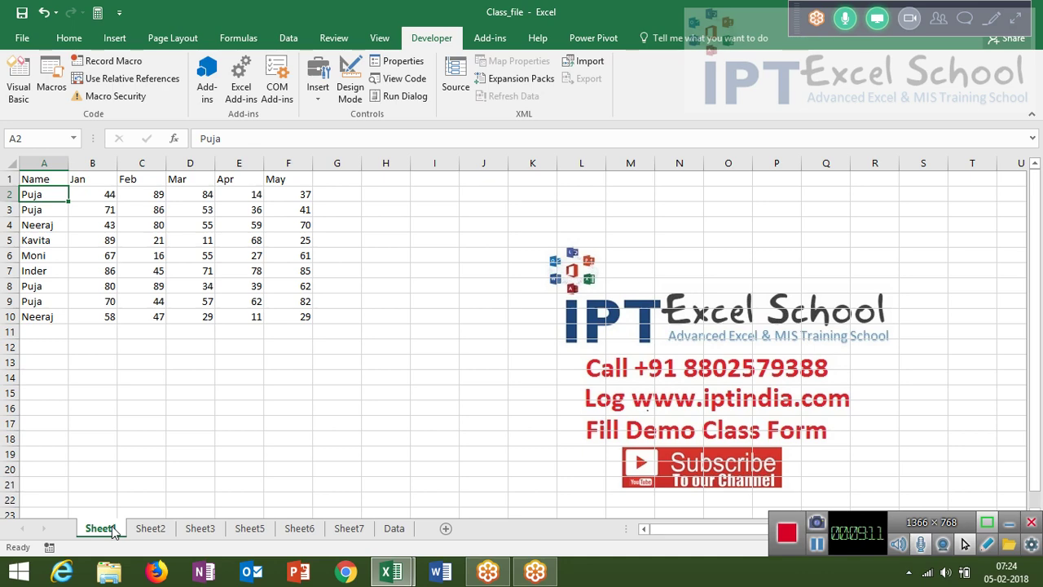
key("alt+F11")
key("alt+F11")
key("ctrl+a")
key("ctrl+c")
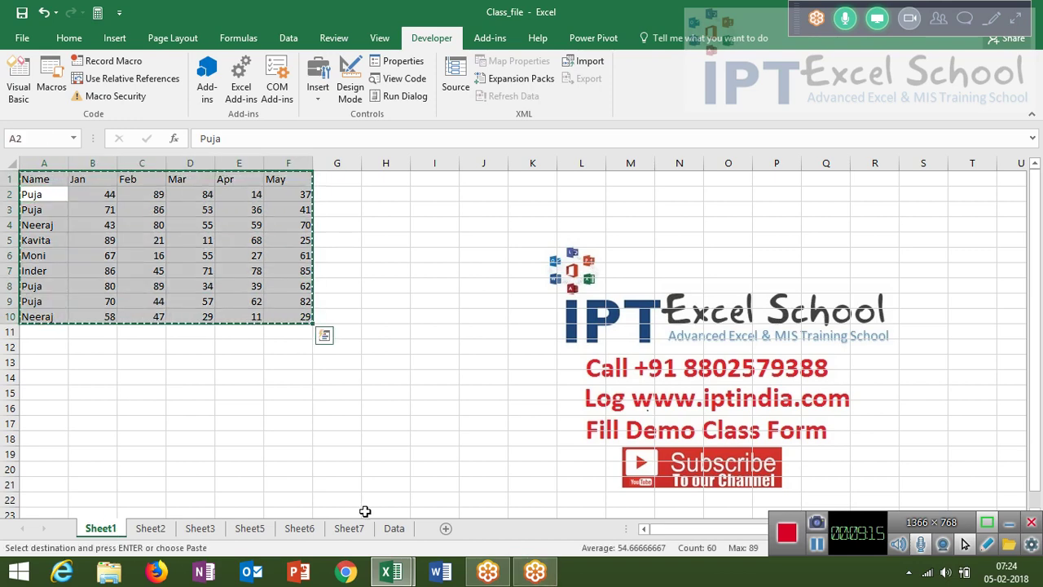
- Trial-paste it into Data cell A2, undo it, and return to the macro code
left_click(394, 528)
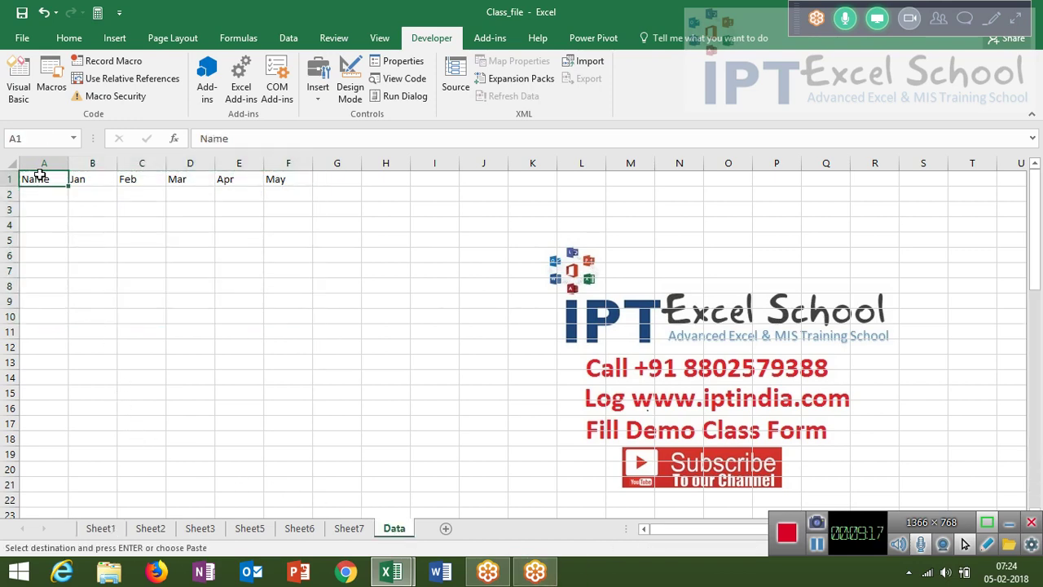
left_click(52, 195)
key("ctrl+v")
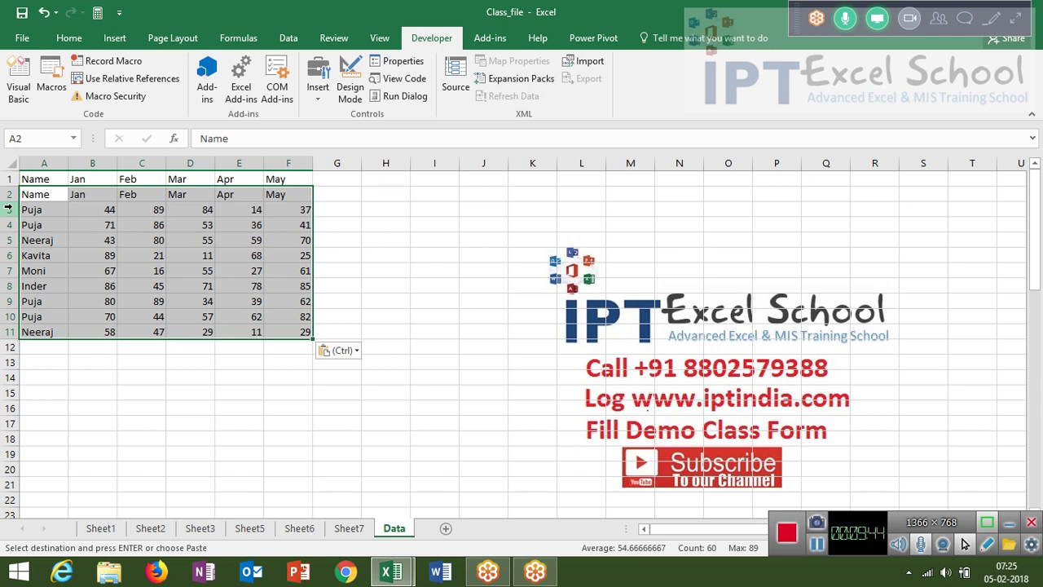
key("ctrl+z")
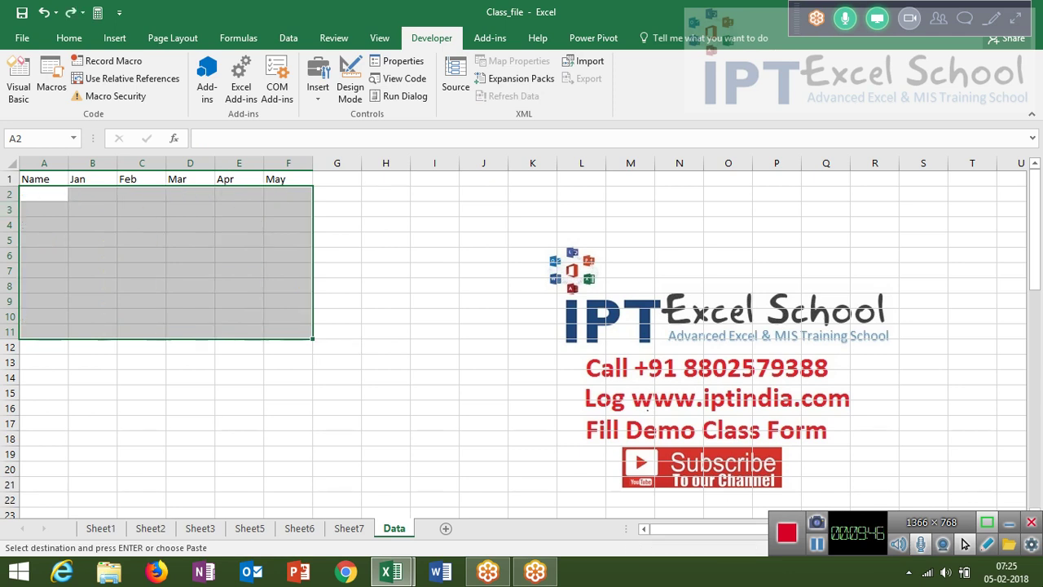
key("alt+F11")
- Insert ActiveCell.EntireRow.Delete below ActiveSheet.Paste in Copyd's loop, then return to Excel
key("Down")
key("Down")
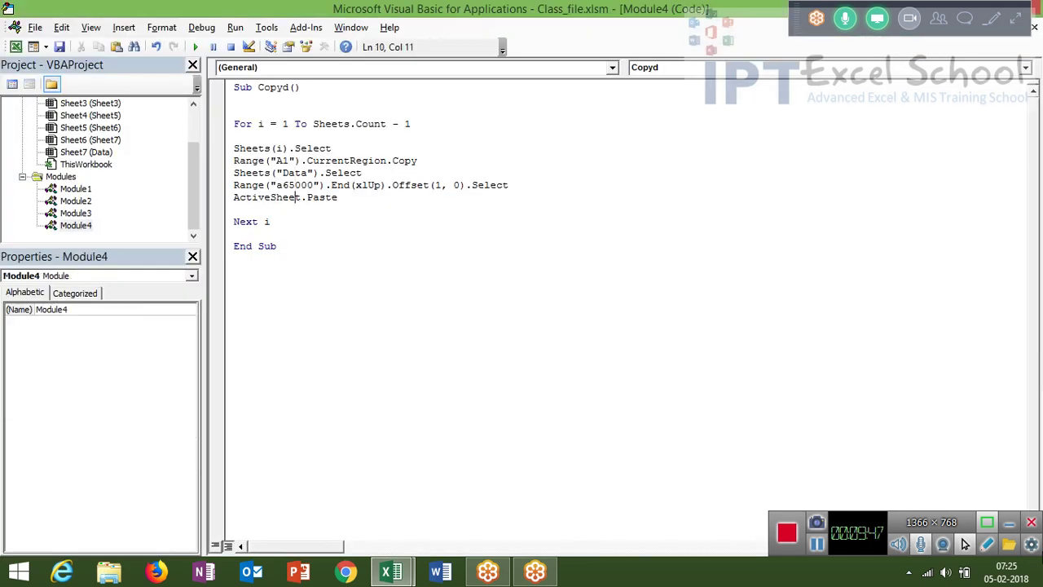
left_click(234, 210)
type("a")
key("BackSpace")
type("active")
type("cell.e")
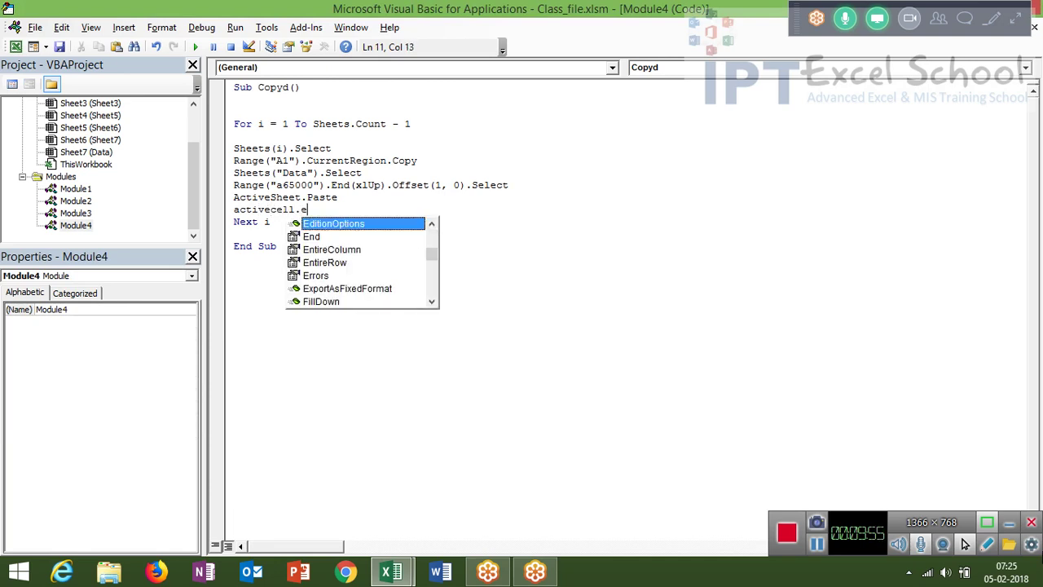
key("Down")
key("Down")
key("Down")
key("Tab")
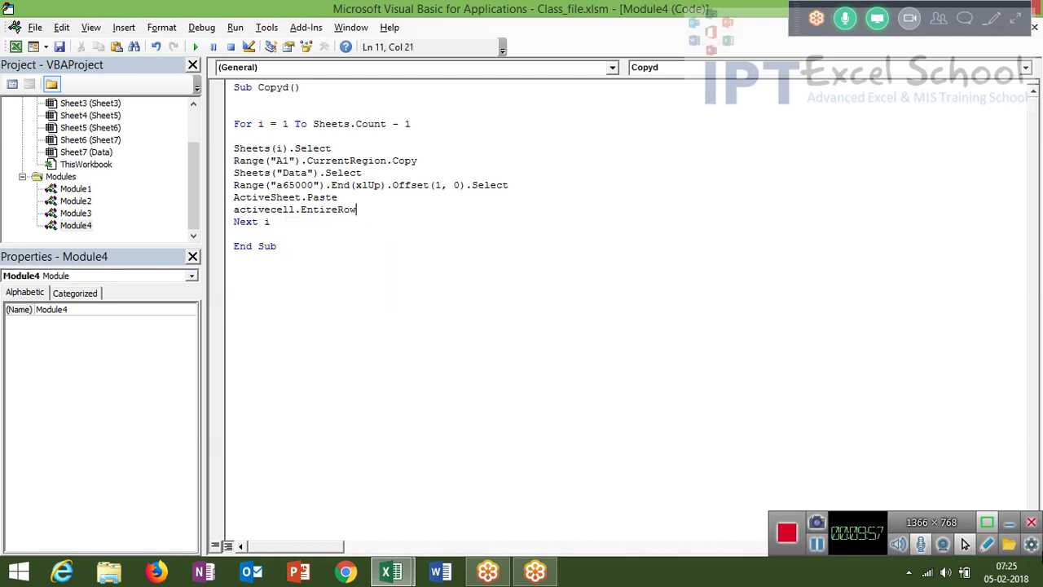
type(".de")
key("Tab")
left_click(270, 221)
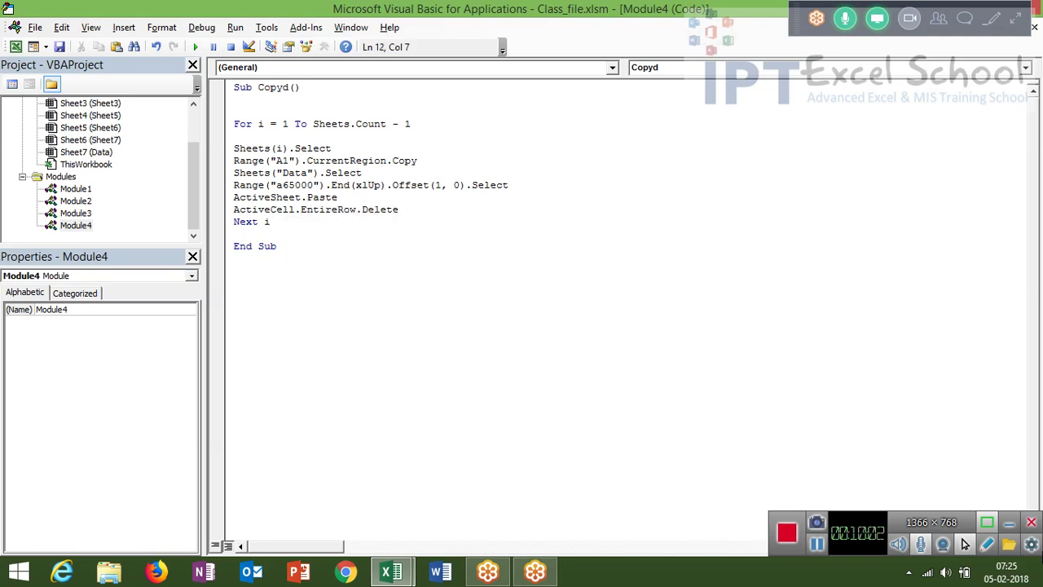
key("alt+F11")
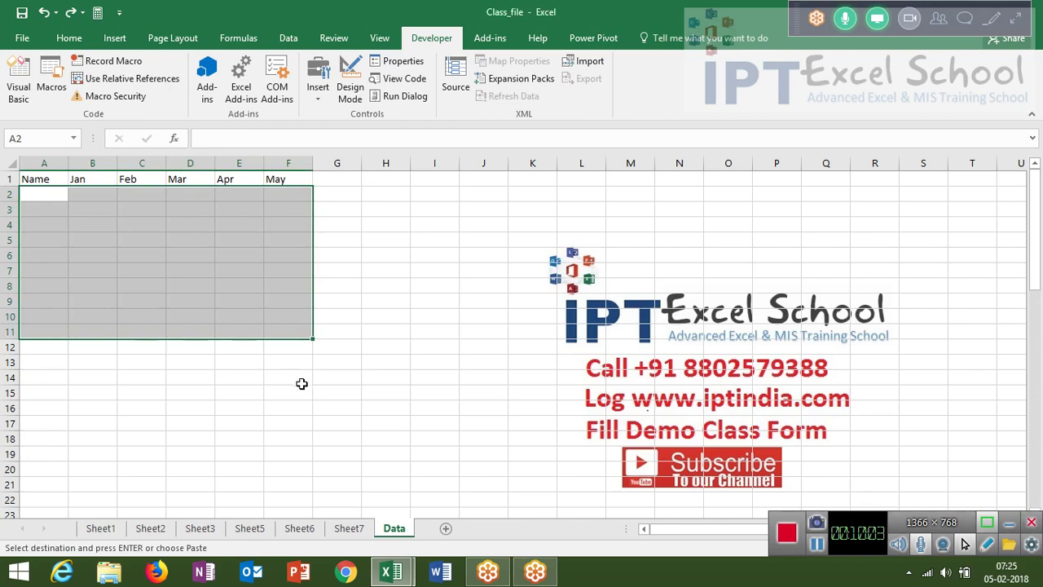
- Run Copyd from the VBA editor and switch to the workbook
key("alt+F11")
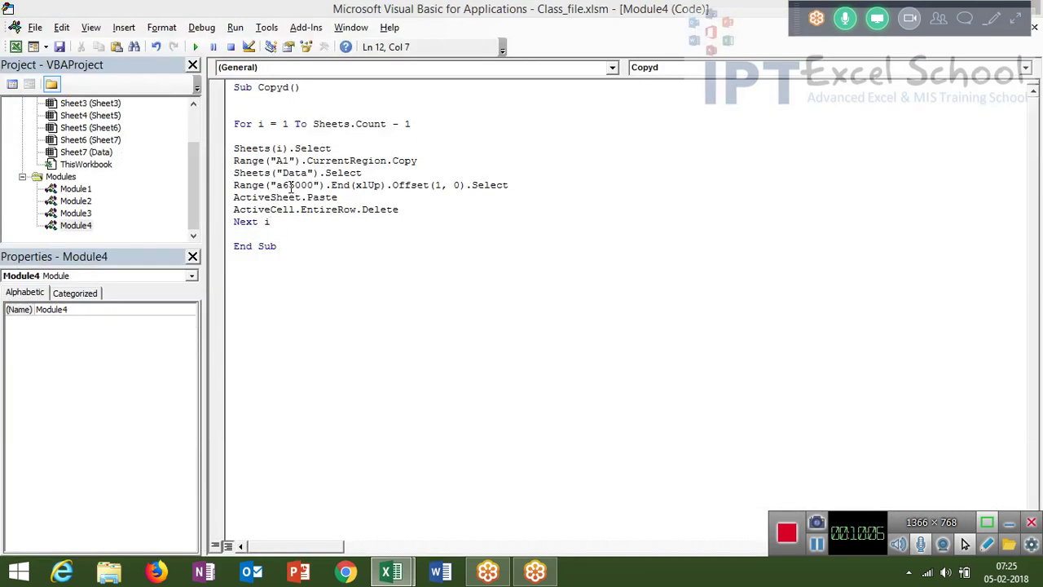
left_click(289, 185)
left_click(195, 48)
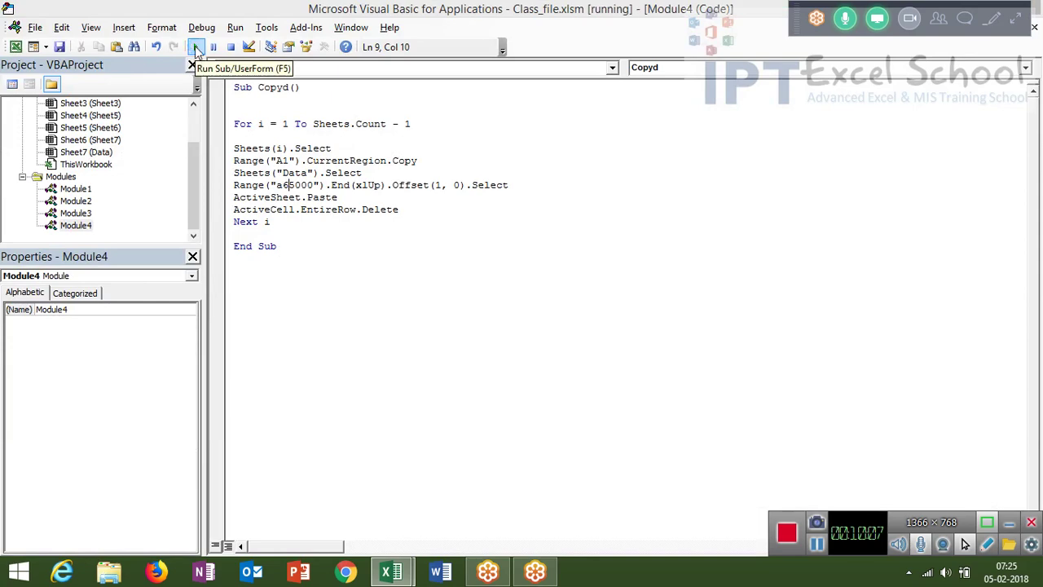
key("alt")
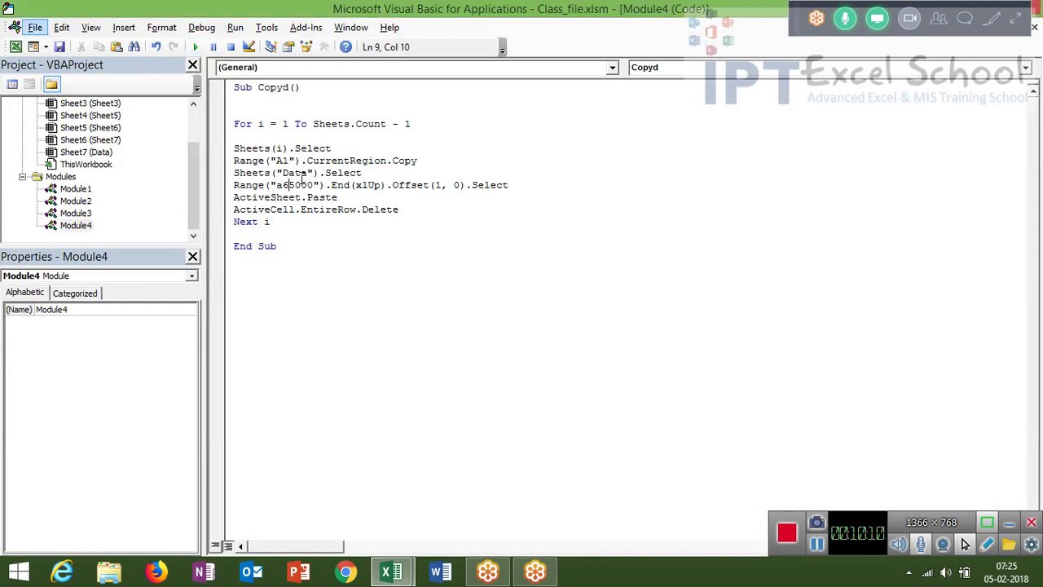
key("alt+F11")
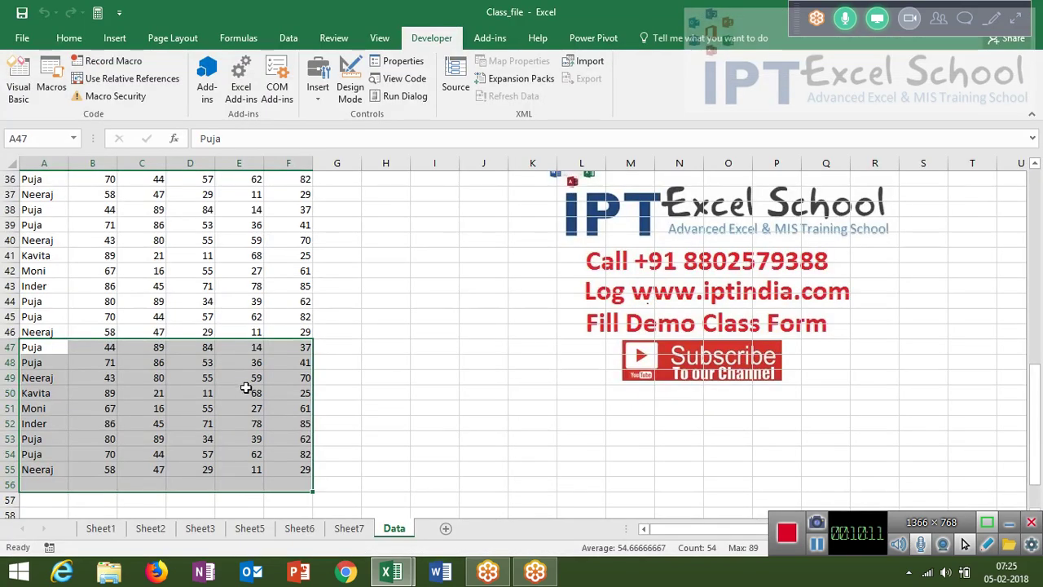
- Select the appended rows from A2 to the last data row and clear them
scroll(245, 389, "down", 5)
scroll(245, 389, "up", 5)
scroll(247, 391, "up", 5)
scroll(248, 391, "up", 5)
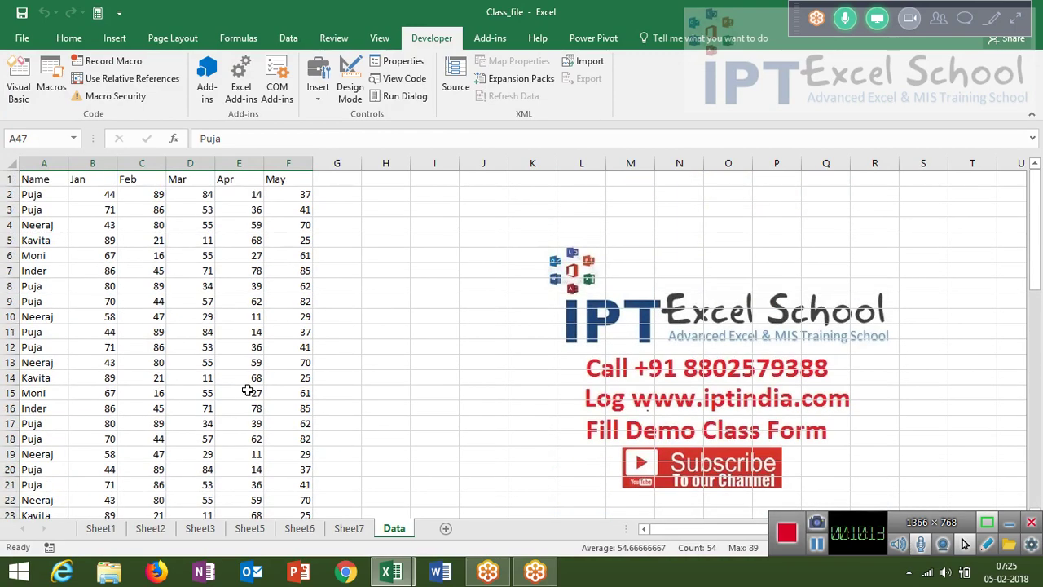
key("ctrl+Up")
key("Down")
key("ctrl+shift+Right")
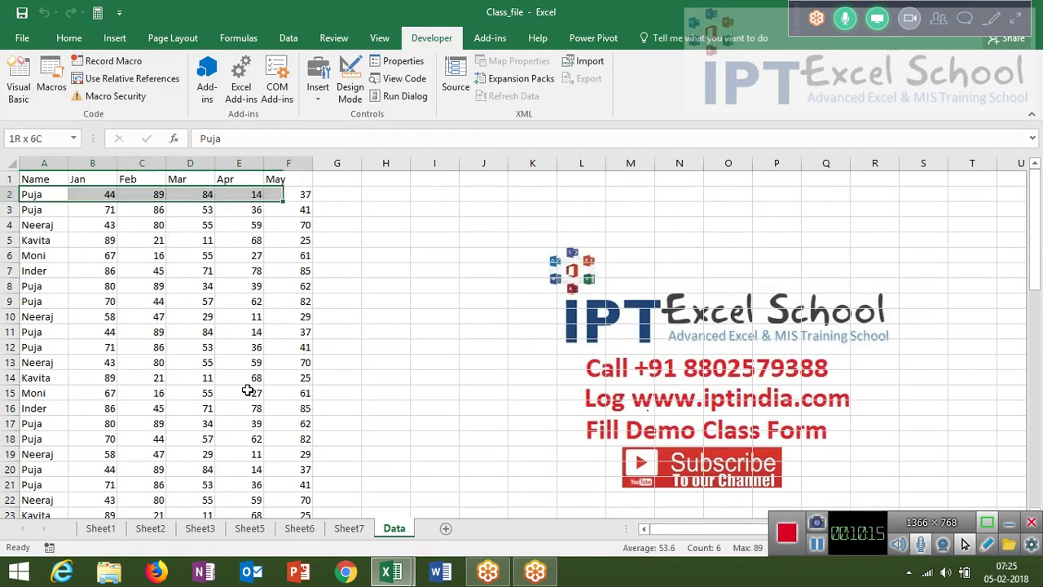
key("ctrl+shift+Down")
scroll(247, 390, "up", 10)
key("ctrl+Home")
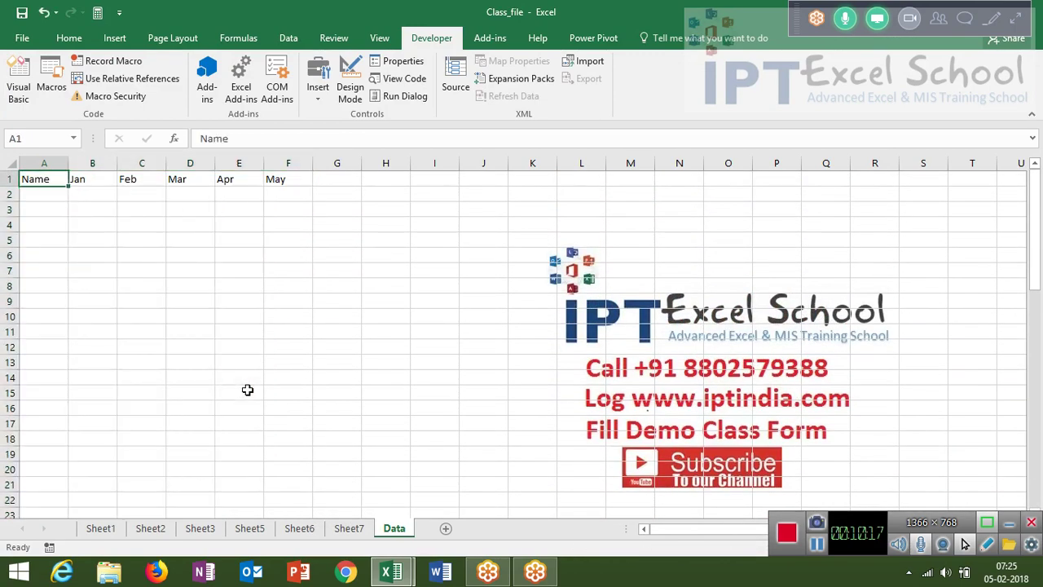
- Select the entire Copyd procedure code in the VBA editor
key("alt+F11")
left_click(356, 243)
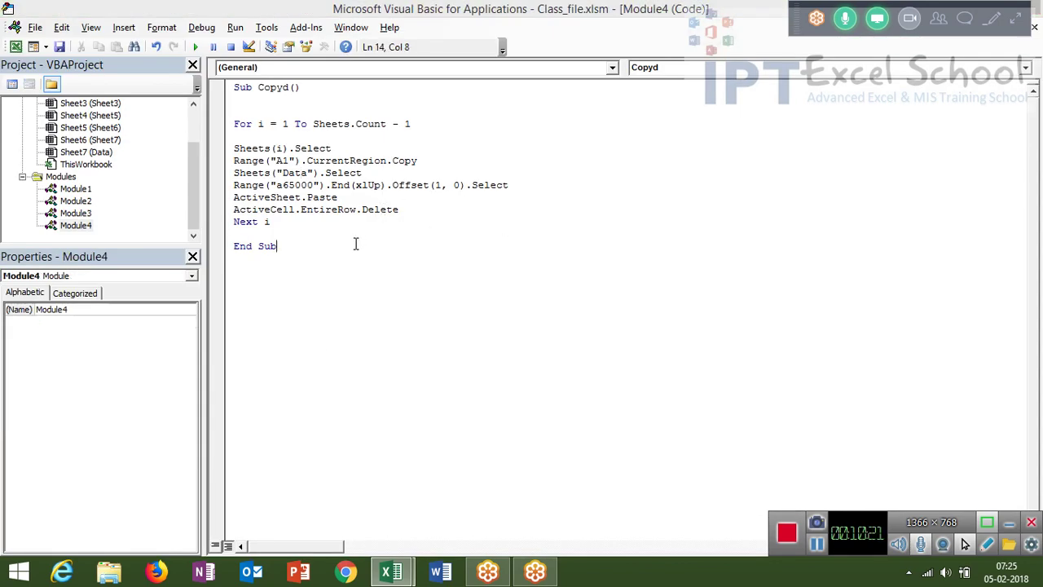
mouse_move(323, 259)
left_mouse_down()
mouse_move(211, 97)
mouse_move(225, 81)
left_mouse_up()
- Paste a duplicate of the Copyd procedure below End Sub and rename it Copyd_1
left_click(299, 316)
key("ctrl+v")
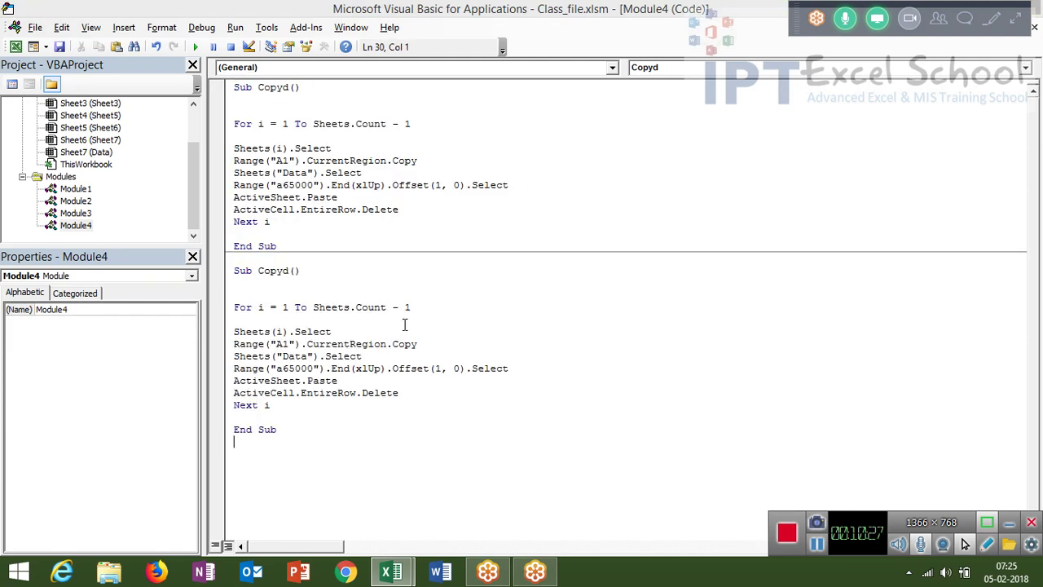
double_click(291, 272)
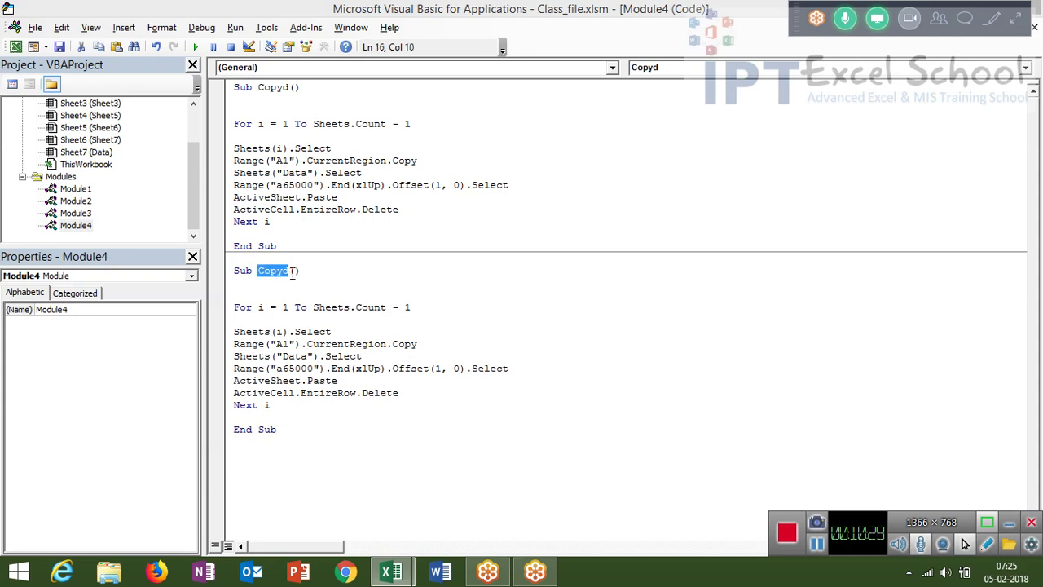
left_click(292, 272)
type("_1")
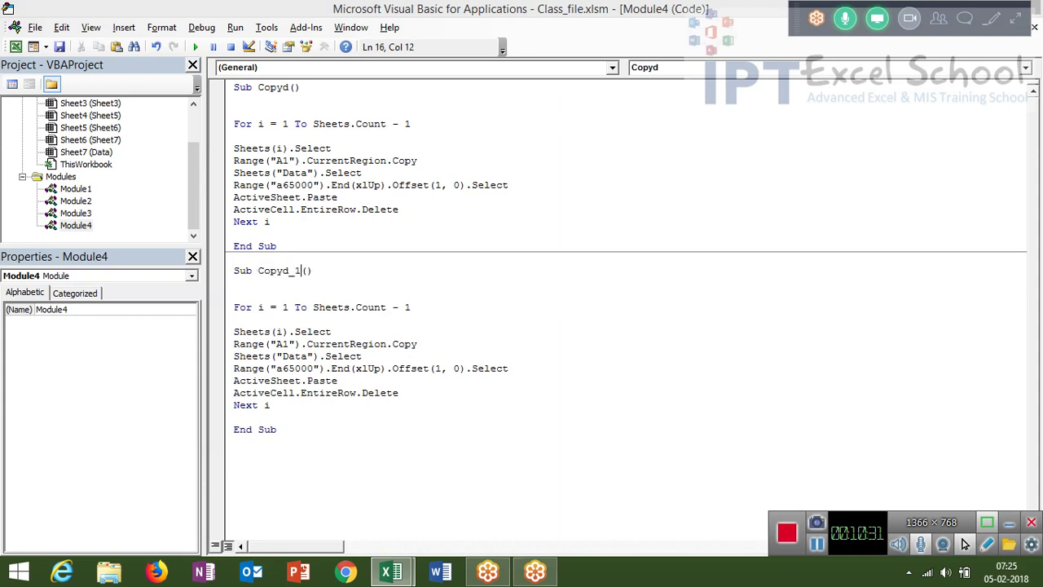
key("Down")
key("Down")
key("Down")
key("Down")
key("Down")
- Merge the copy into one line, Sheets(i).Range("A1").CurrentRegion.Copy, replacing Sheets(i).Select
mouse_move(431, 344)
left_mouse_down()
mouse_move(198, 295)
mouse_move(231, 344)
left_mouse_up()
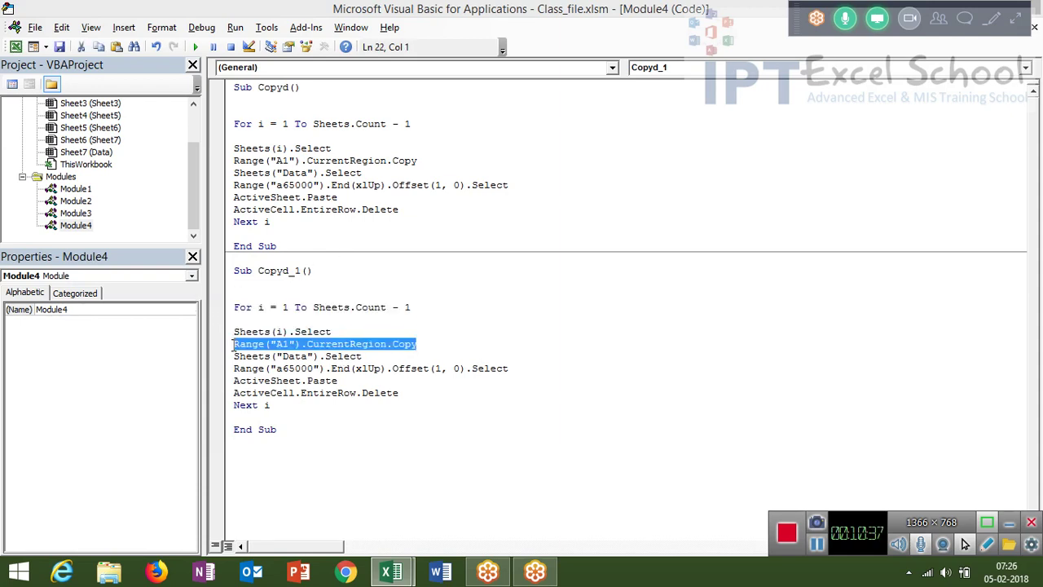
key("Delete")
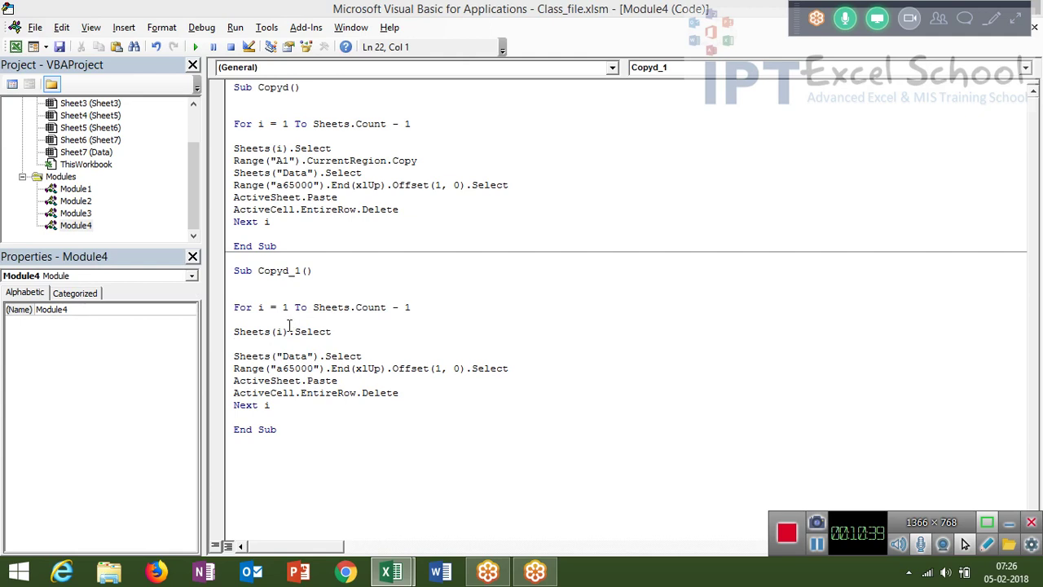
left_click(295, 331)
left_click_drag(295, 331, 333, 331)
type("Range(\"A1\").CurrentRegion.Copy")
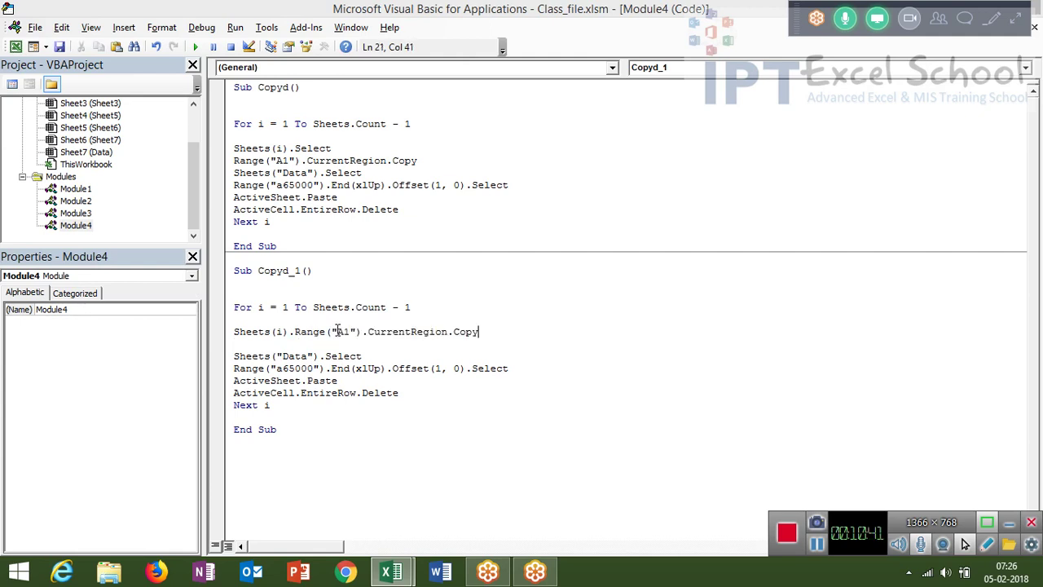
- Prefix the Range destination line with Sheets("Data")
left_click(345, 407)
mouse_move(320, 357)
left_mouse_down()
mouse_move(265, 368)
mouse_move(234, 356)
left_mouse_up()
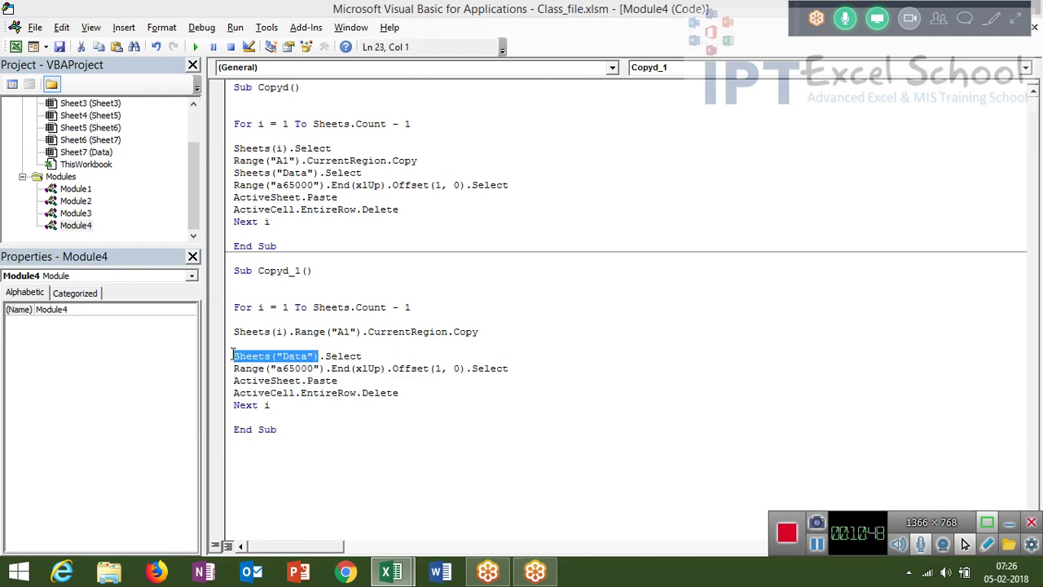
key("ctrl+c")
left_click(235, 368)
key("ctrl+v")
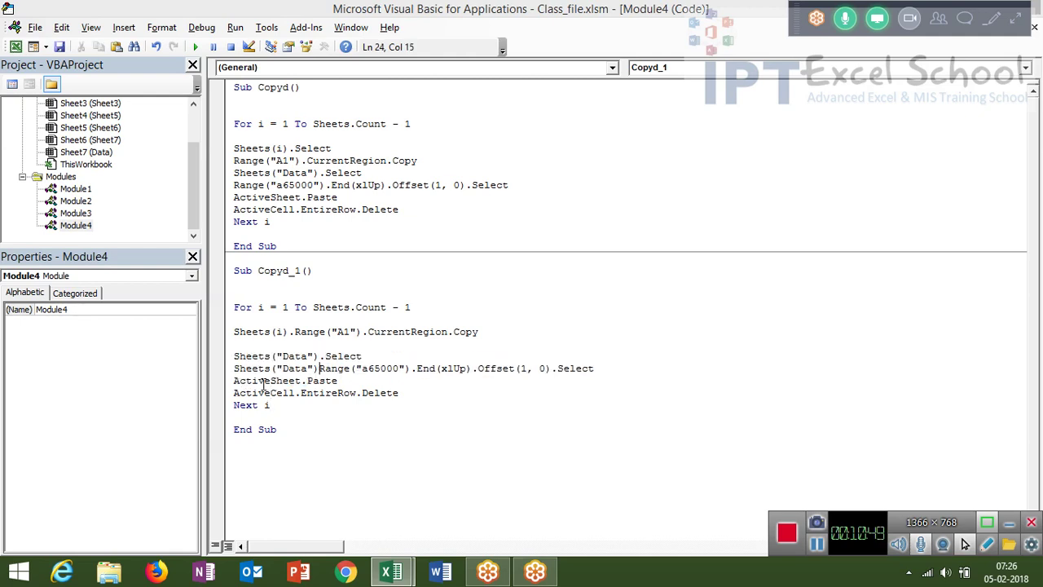
type(".")
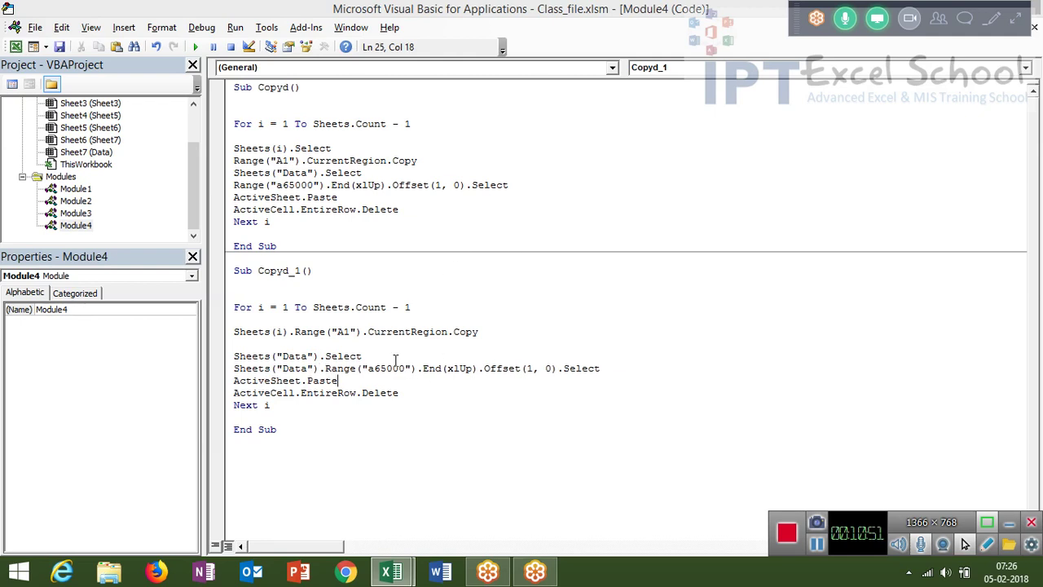
- Remove the Sheets("Data").Select and ActiveSheet.Paste lines and end the destination with .PasteSpecial
left_click_drag(337, 356, 296, 346)
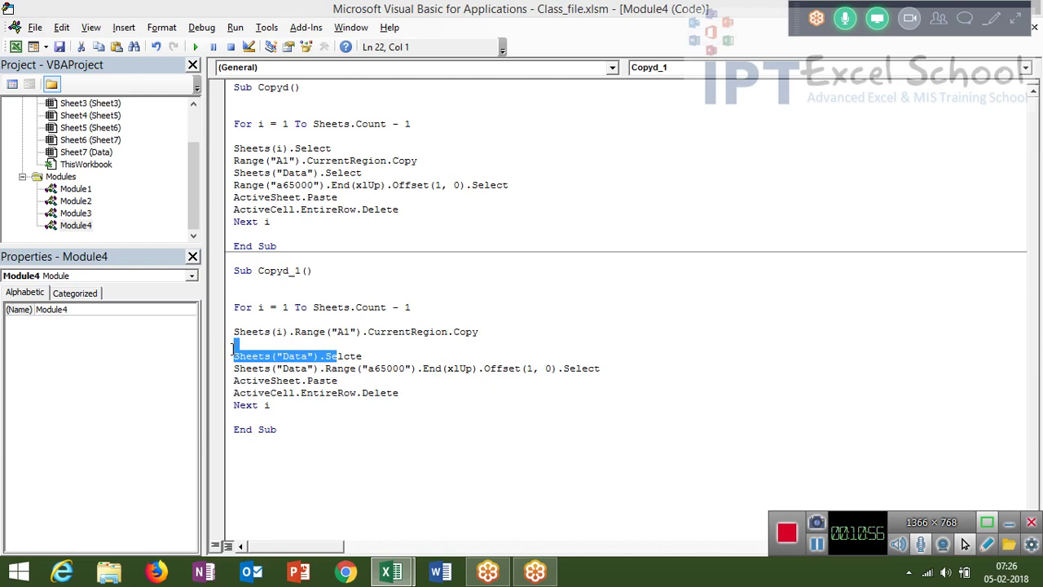
key("Delete")
key("shift+Down")
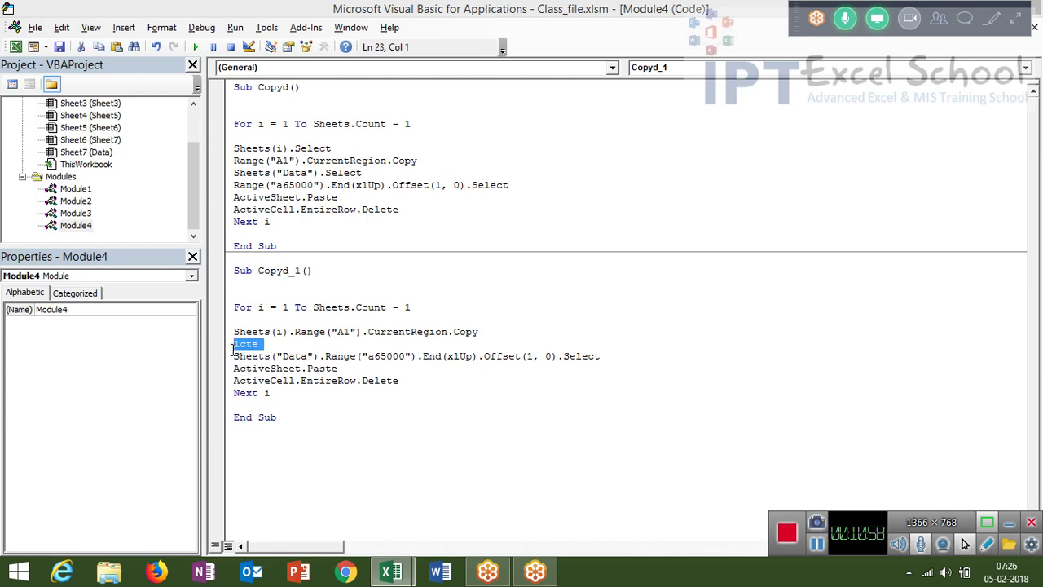
key("Delete")
key("shift+Down")
key("Delete")
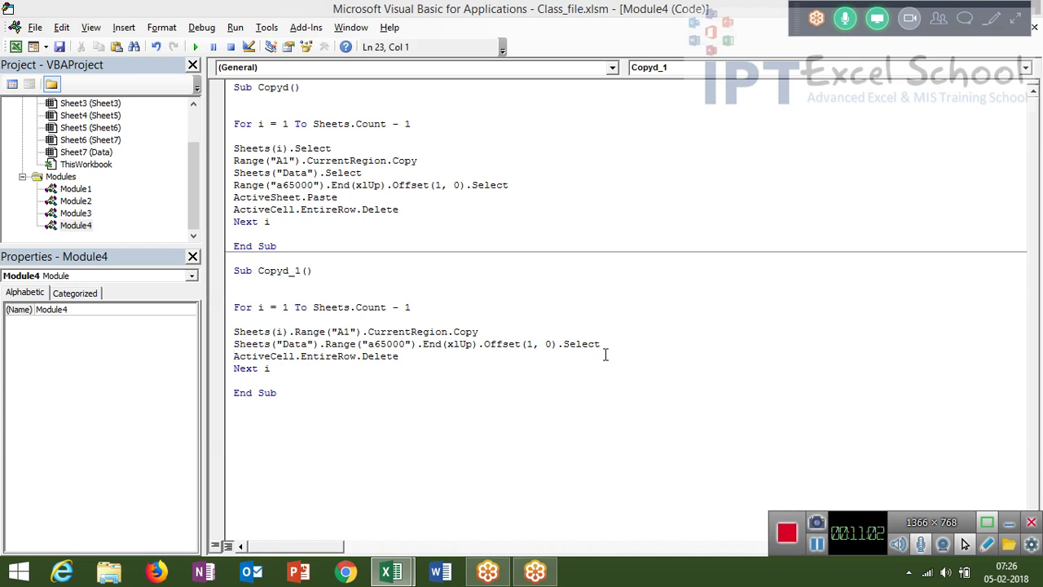
key("BackSpace")
key("BackSpace")
key("BackSpace")
key("BackSpace")
key("BackSpace")
key("BackSpace")
key("BackSpace")
type(".p")
type("as")
type("tes")
type("pe")
type("cial")
key("Down")
key("Down")
key("Left")
key("Left")
key("Left")
key("alt+F11")
key("alt+F11")
- Run Copyd_1 from inside its code
left_click(374, 321)
left_click(196, 46)
key("alt+F11")
scroll(415, 296, "up", 7)
scroll(414, 298, "up", 5)
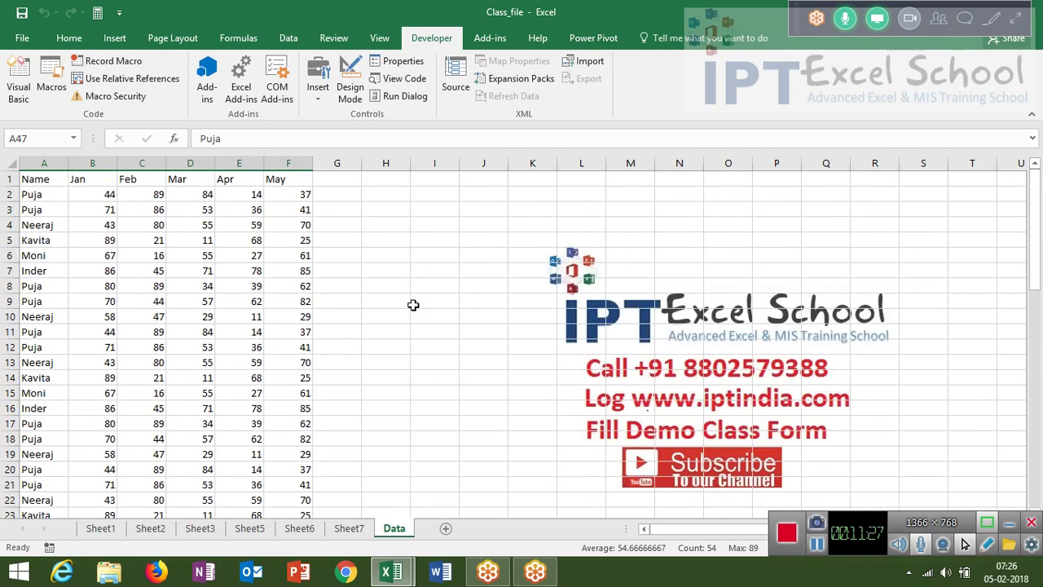
- Clear the Data sheet from A2 down to the last row, keeping the header
left_click(52, 193)
key("ctrl+shift+Right")
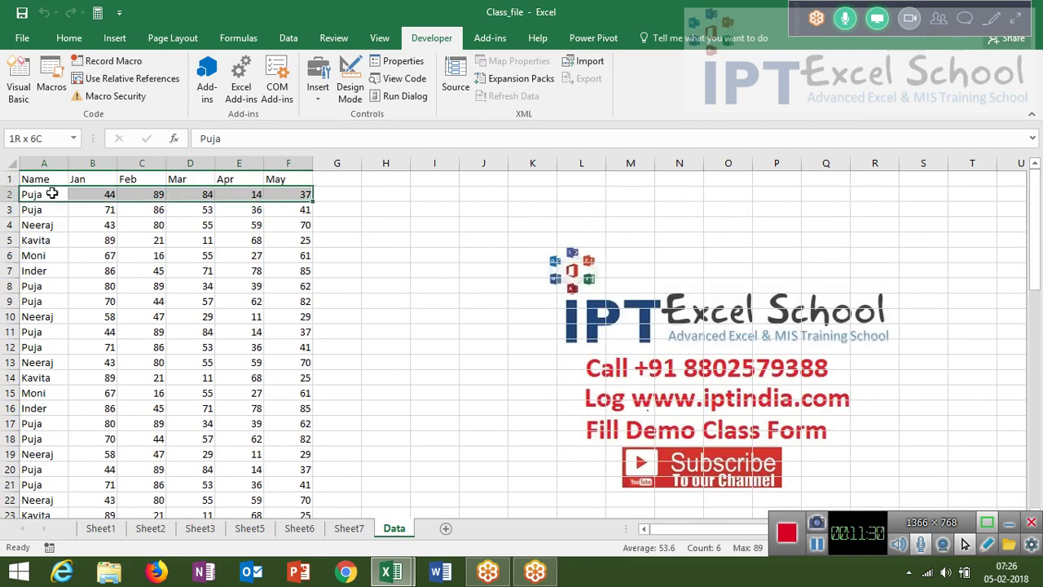
key("ctrl+shift+Down")
key("Delete")
scroll(51, 193, "up", 3)
key("ctrl+Home")
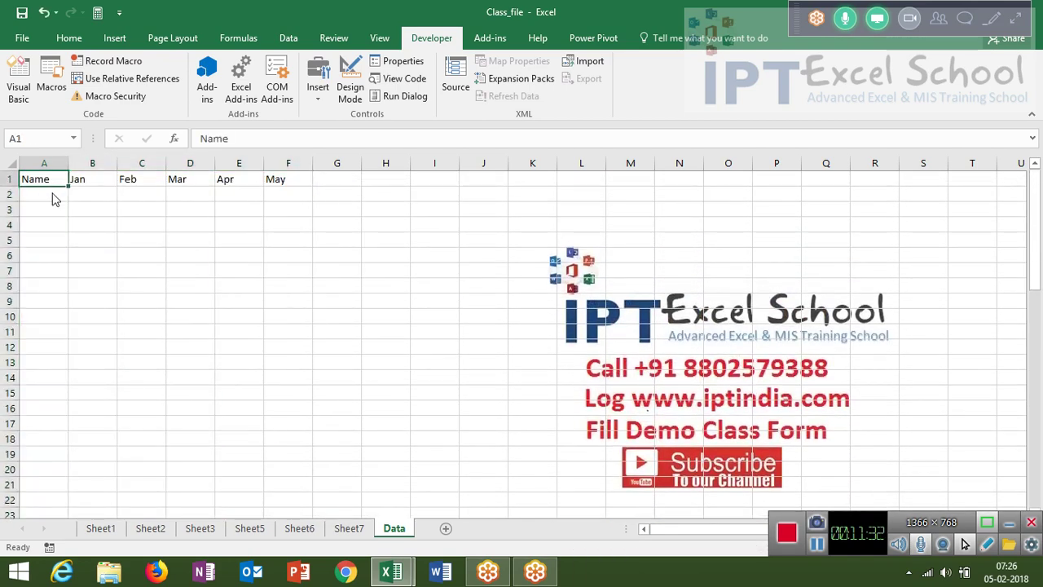
- Step through the macro in the VBA editor and check the Data sheet
key("alt+F11")
key("Up")
key("Up")
key("Up")
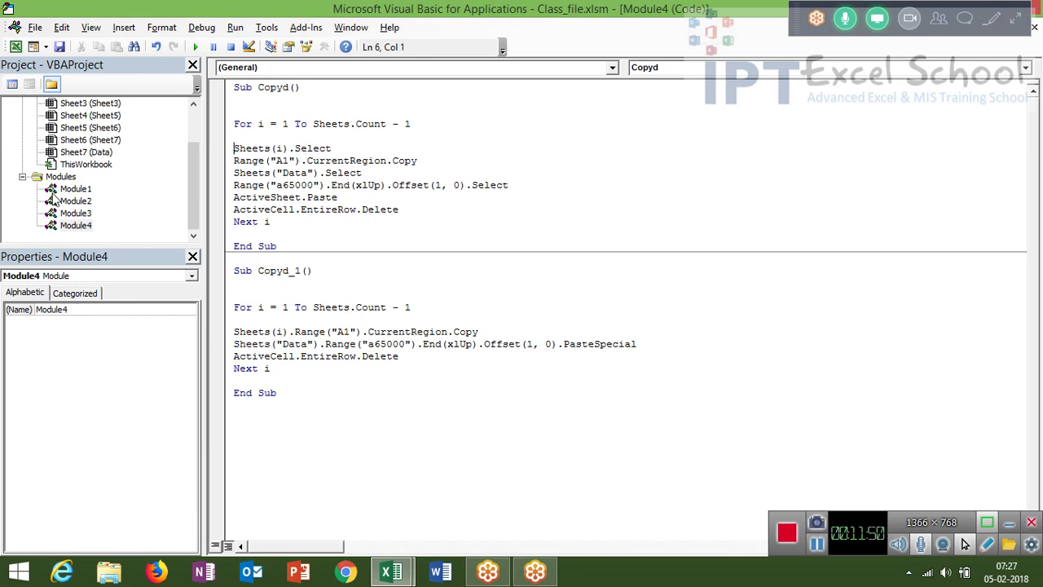
key("Down")
key("Down")
key("Down")
key("Down")
key("Down")
key("Down")
key("Down")
key("Down")
key("Down")
key("Down")
key("Down")
key("Down")
key("Down")
key("Down")
key("Down")
key("Down")
key("alt+F11")
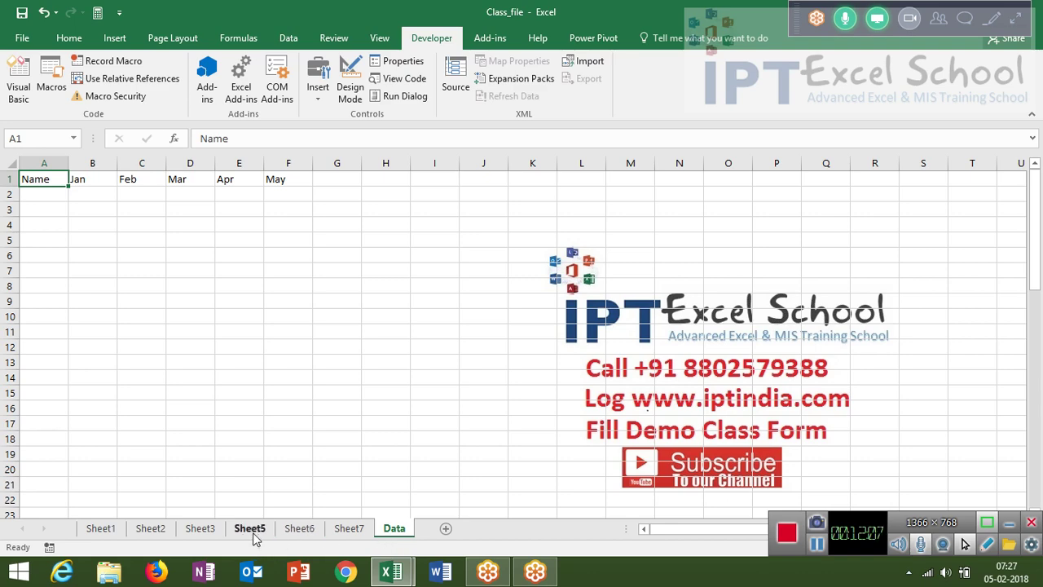
key("alt+F11")
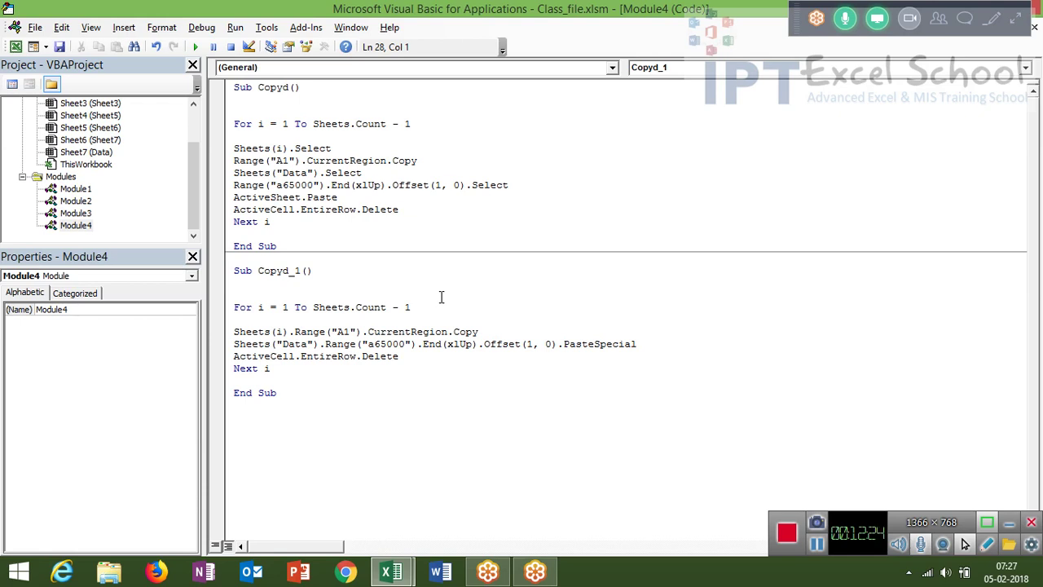
- Add blank lines before End Sub and remove the -1 from the For loop limit
key("Up")
key("Up")
key("Return")
key("Return")
key("Up")
left_click(459, 298)
left_click(448, 308)
key("BackSpace")
key("BackSpace")
key("BackSpace")
key("BackSpace")
- In Excel, move the Data sheet tab between Sheet5 and Sheet6, then return to the code
key("alt+F11")
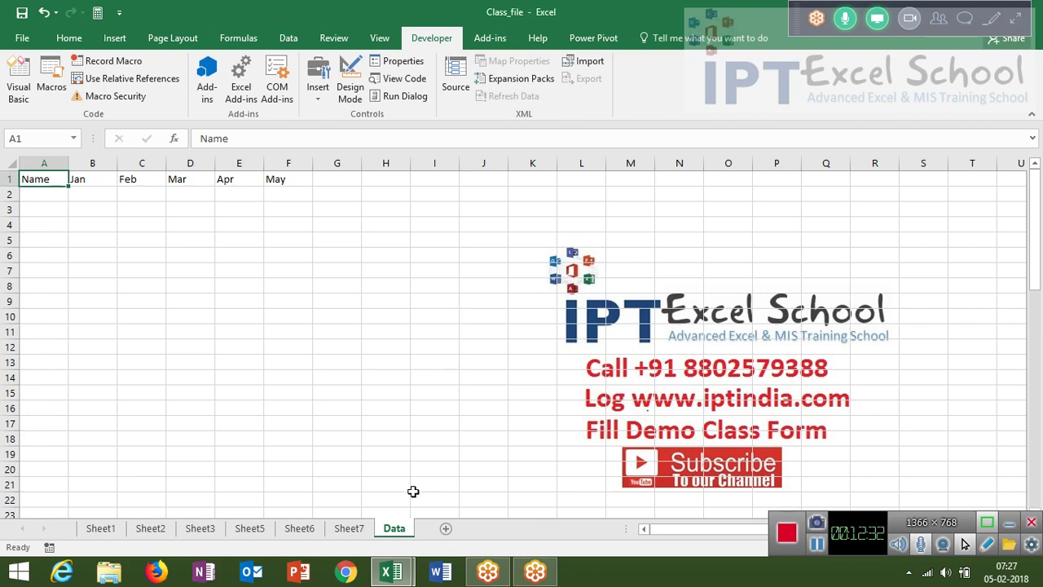
left_click_drag(397, 528, 303, 517)
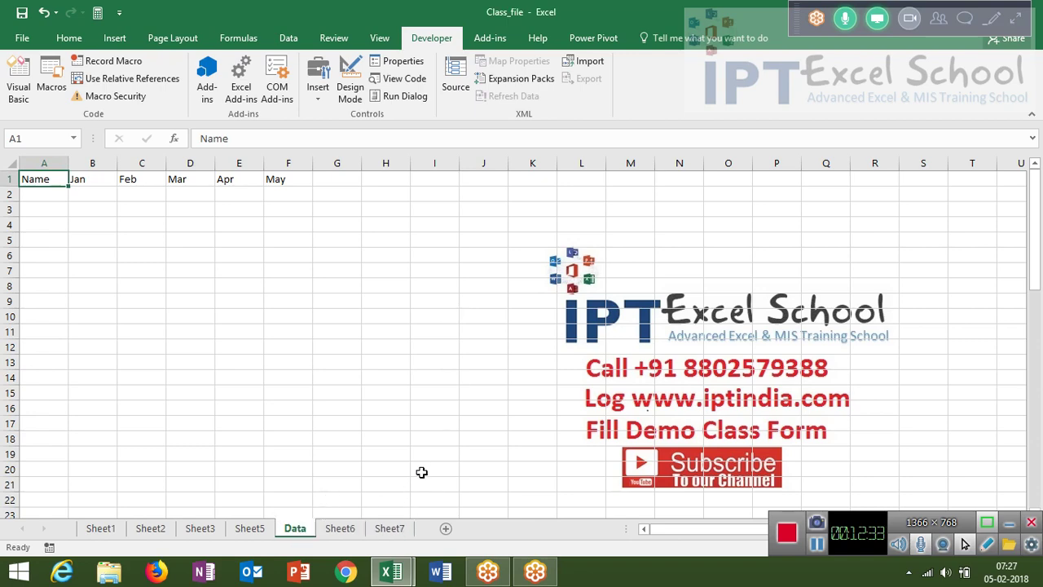
key("alt+F11")
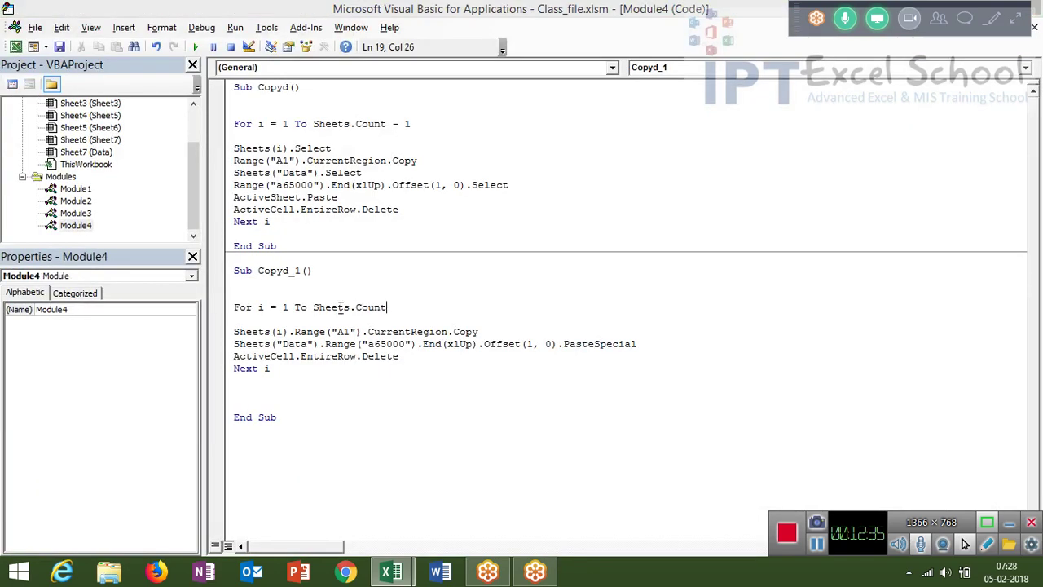
- Add the line If Sheets(i).Name <> "Data" Then after the For statement
left_click(332, 320)
key("Return")
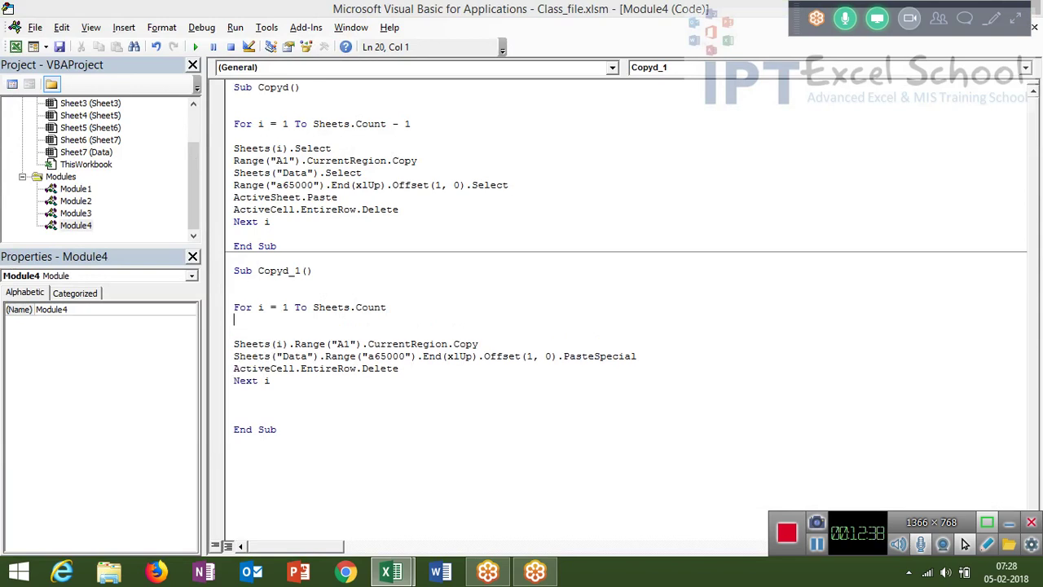
type("if ")
type("me")
key("BackSpace")
type("s")
type("heets")
type("(i")
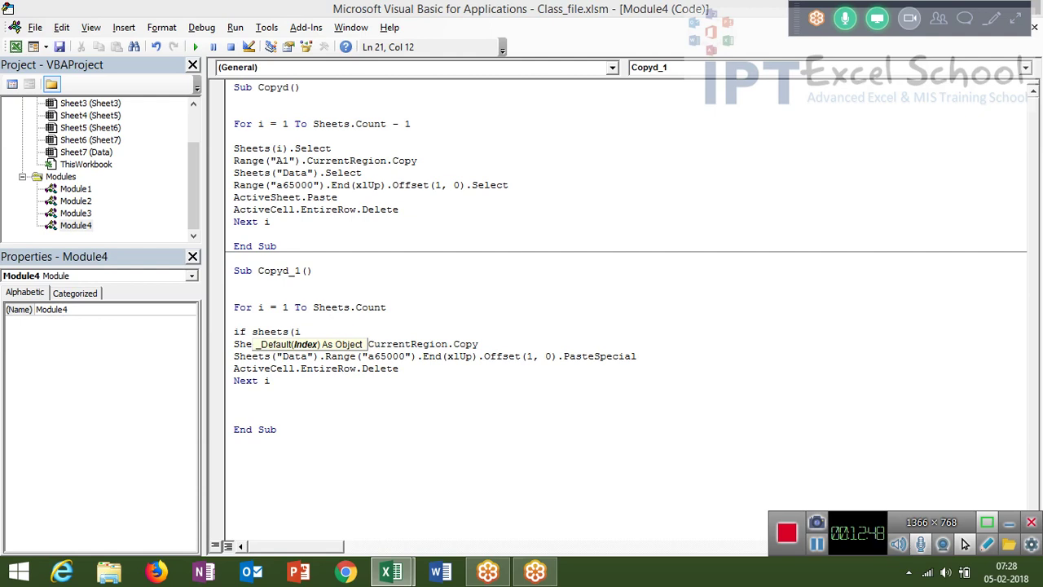
type(").Name")
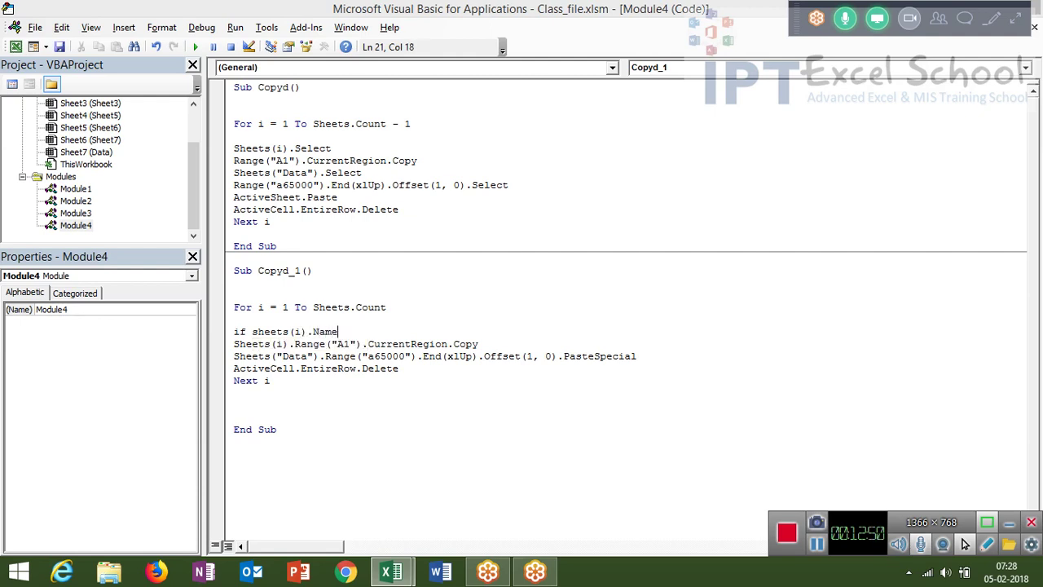
type(" <> ")
type("\"Data\" ")
type("then")
key("Down")
key("Down")
key("Down")
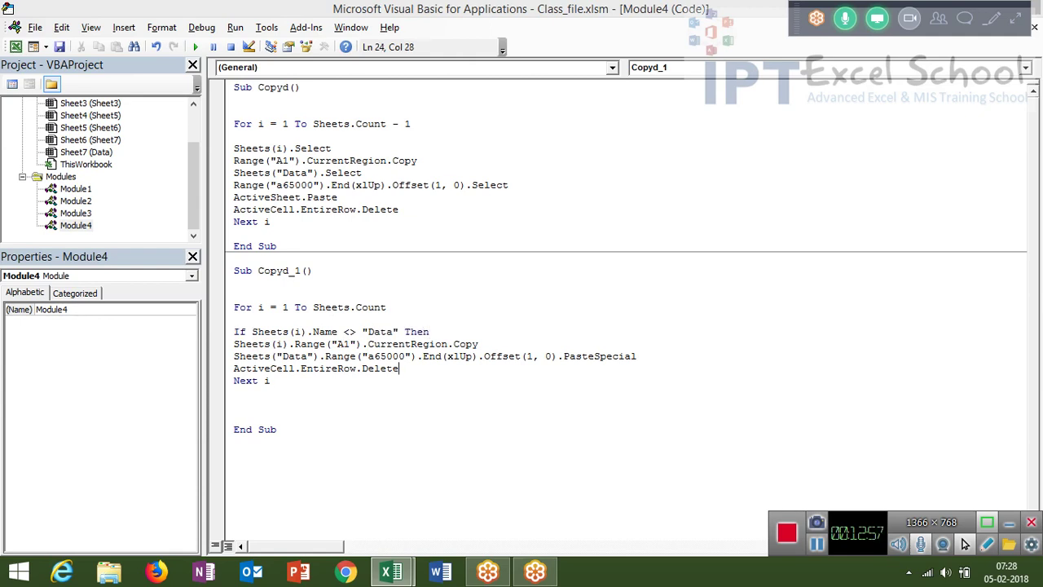
key("Down")
key("Down")
- Insert an End If line just above Next i, then glance at Excel and return
key("Left")
key("Left")
key("Left")
key("Left")
key("Left")
key("Left")
key("Return")
key("Up")
type("e")
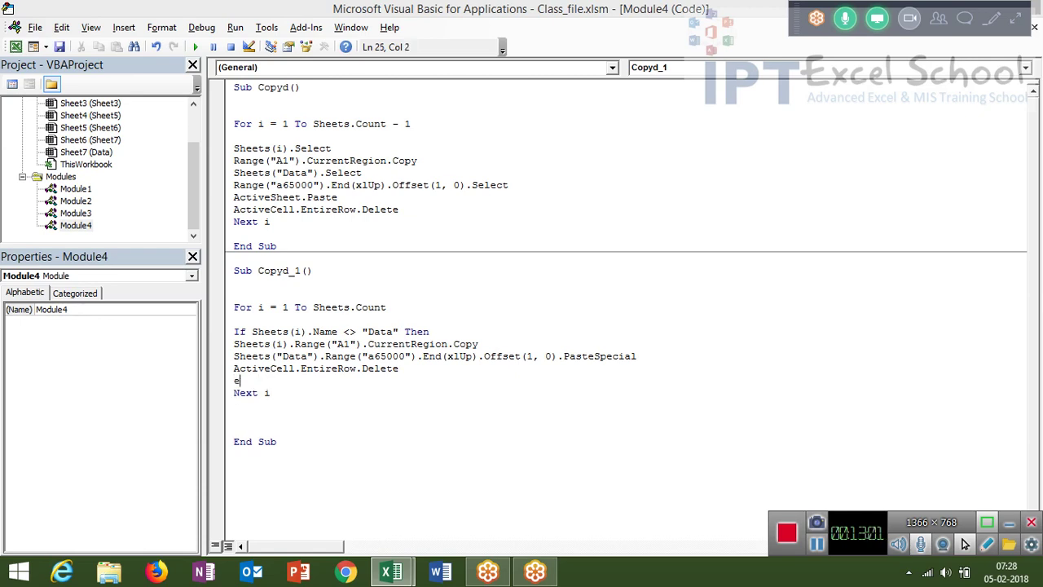
type("nd if")
key("Down")
key("Up")
key("Up")
key("Up")
key("Up")
key("alt+F11")
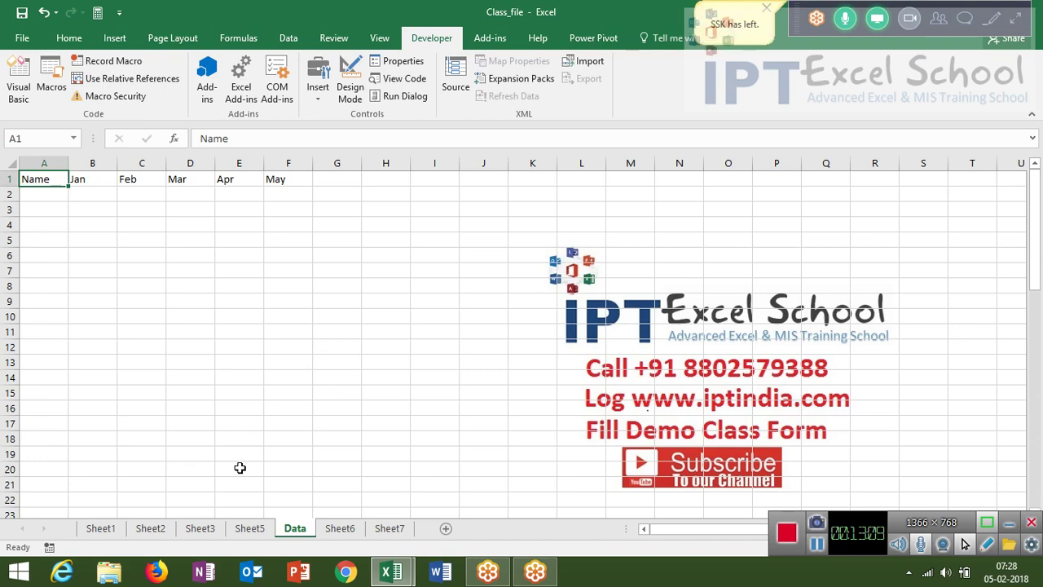
key("alt+Tab")
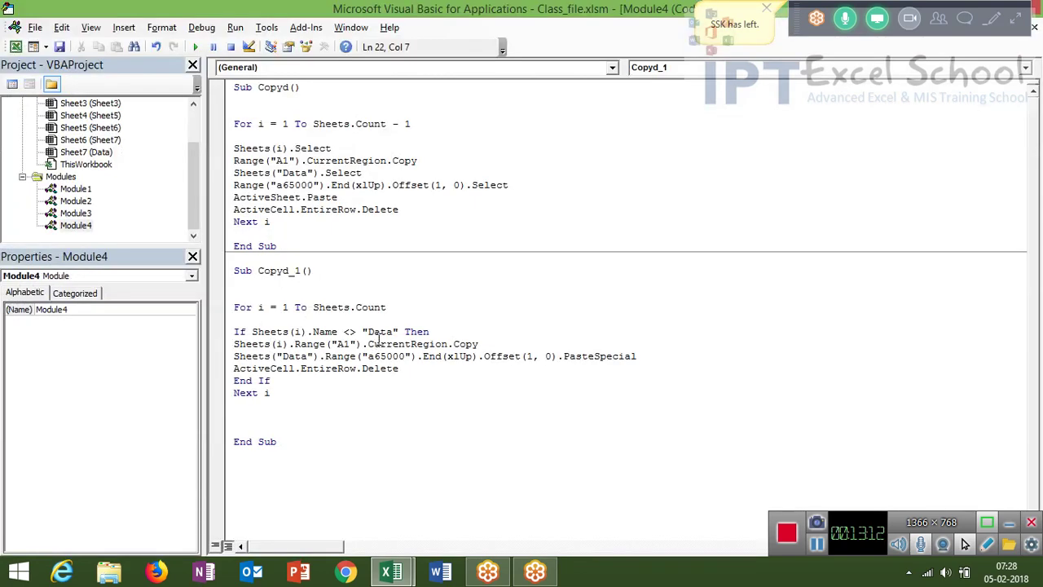
left_click(363, 333)
left_click(384, 344)
- In Excel, rename the Data sheet tab to lowercase 'data'
double_click(381, 332)
key("alt+Tab")
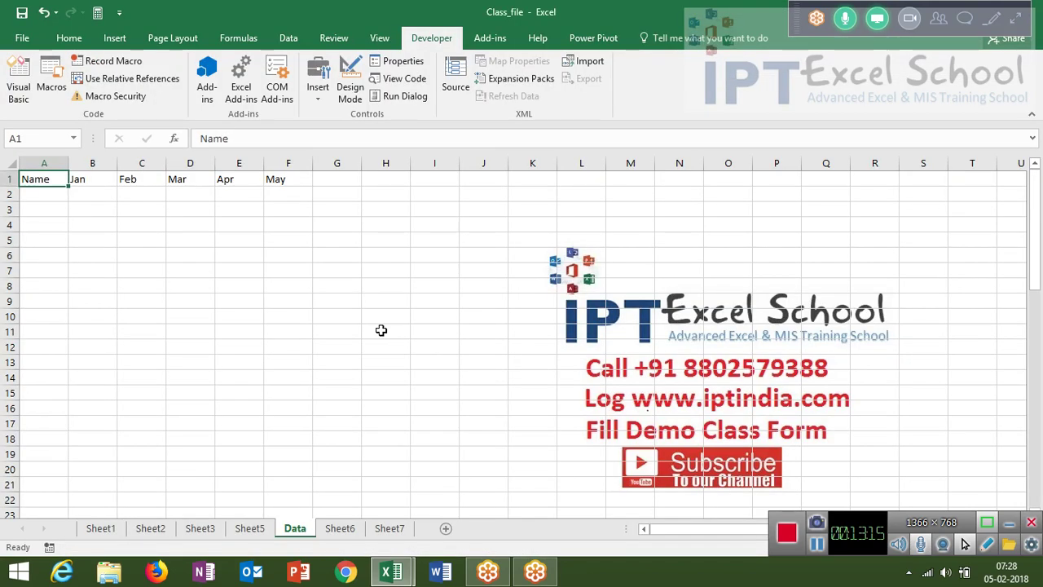
double_click(290, 528)
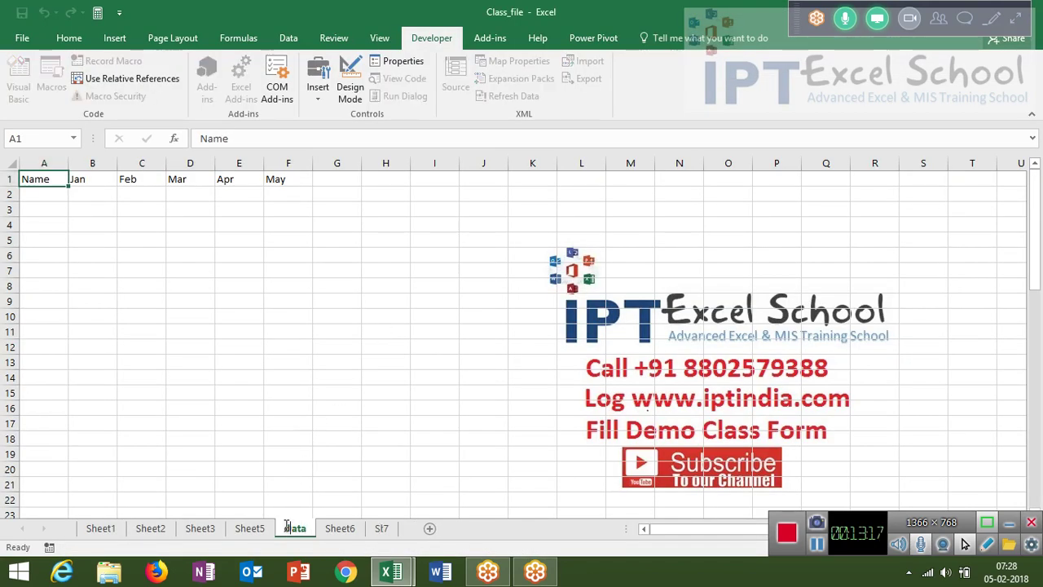
left_click(79, 421)
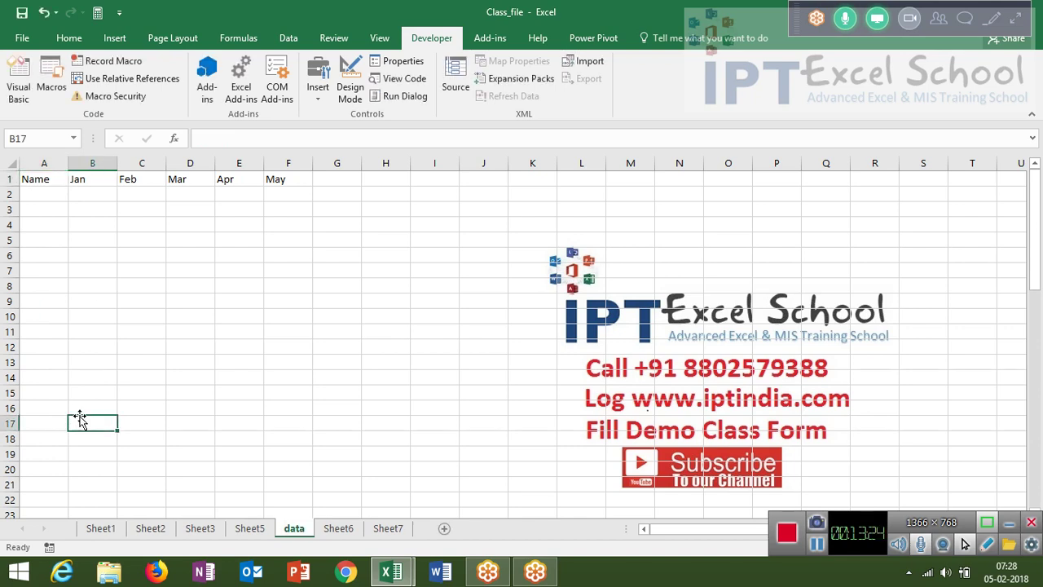
- Resume the meeting recording from its controls panel, then return to the macro code
left_click(1013, 19)
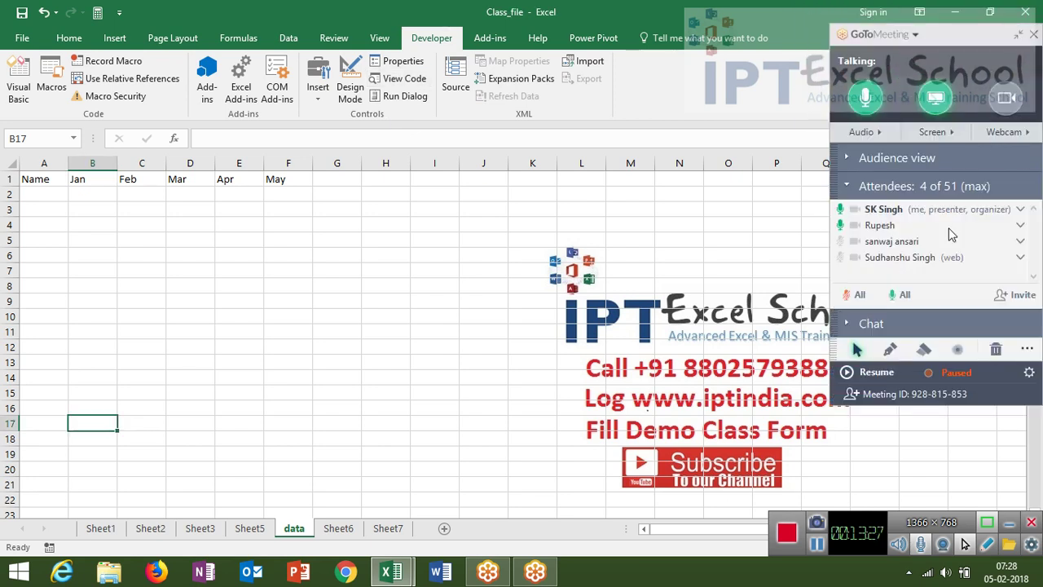
left_click(875, 369)
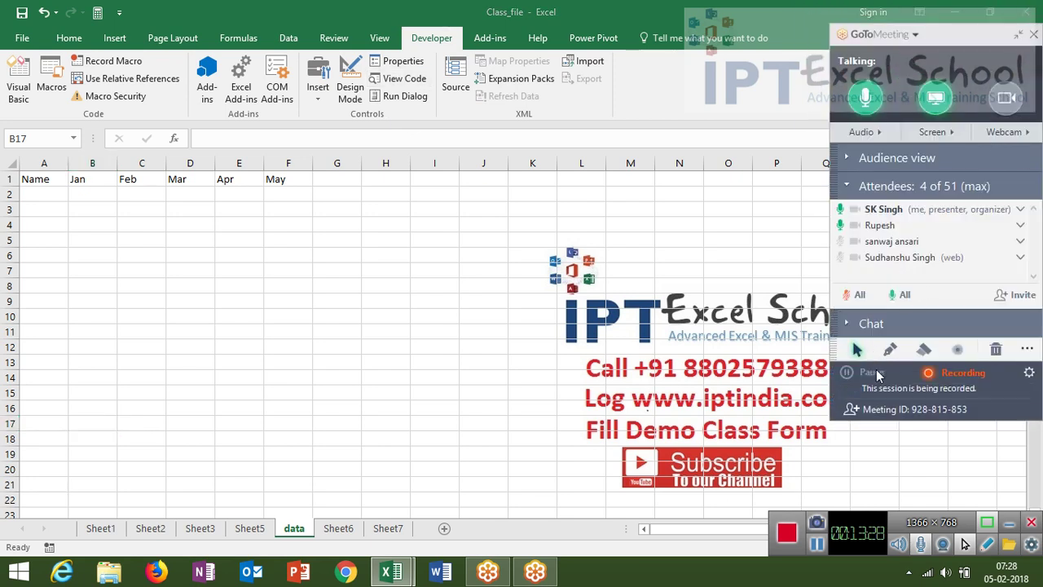
left_click(1018, 35)
left_click(417, 328)
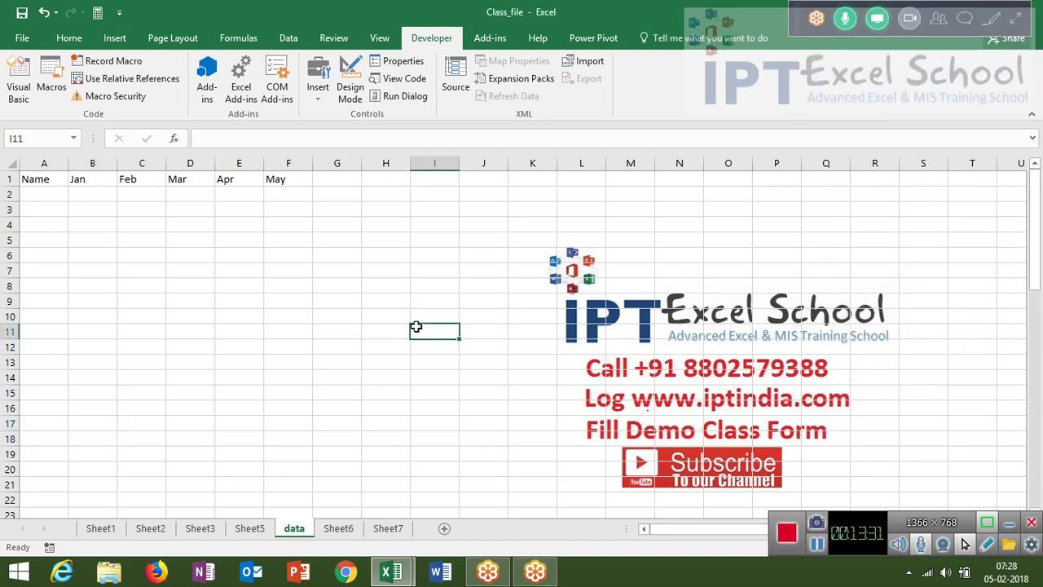
key("alt+F11")
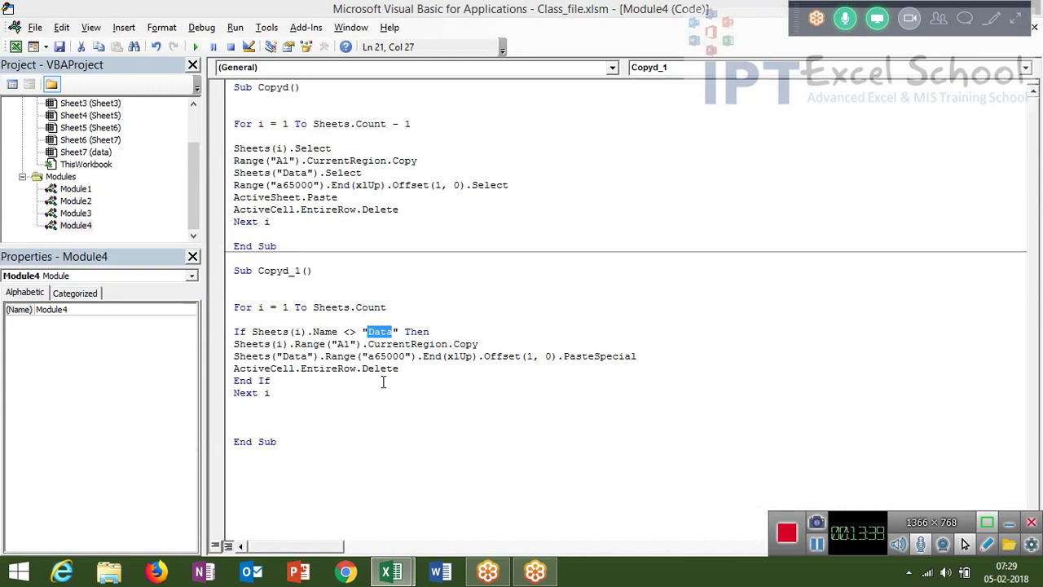
- Wrap the If condition's Sheets(i).Name in UCase( ) so the test becomes UCase(Sheets(i).Name)
double_click(291, 369)
double_click(317, 368)
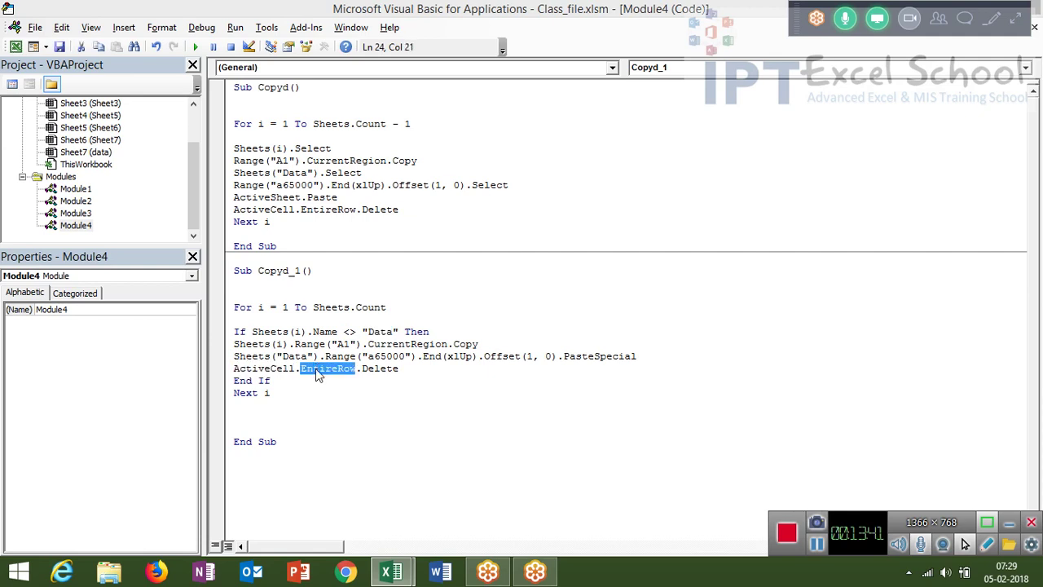
double_click(379, 370)
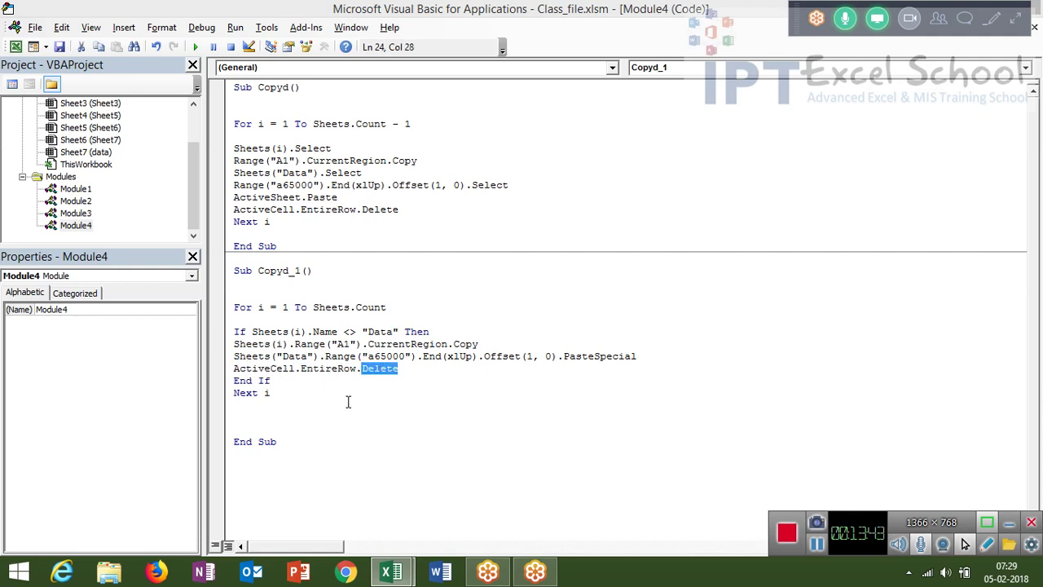
left_click(285, 416)
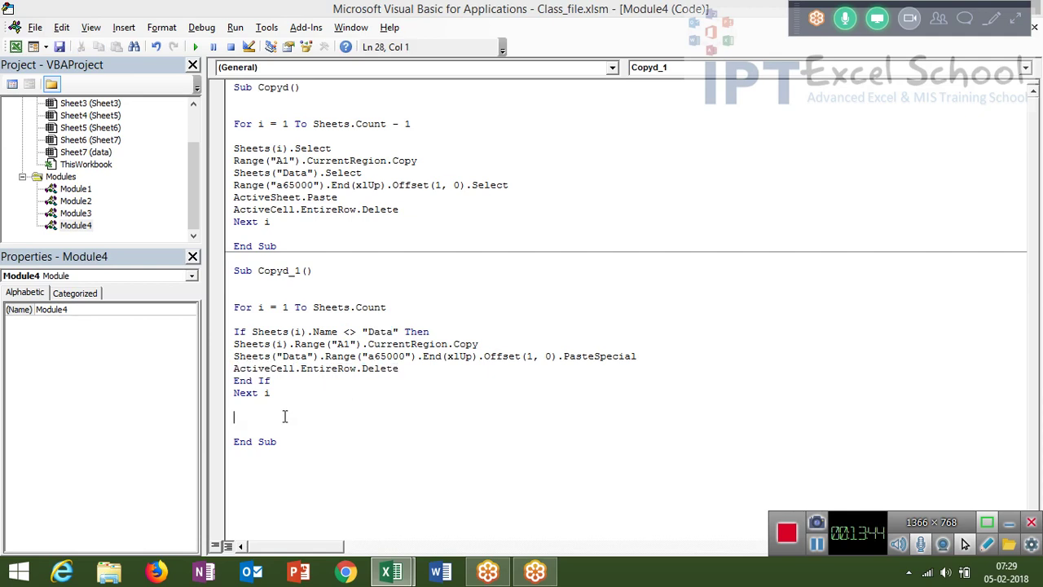
double_click(266, 333)
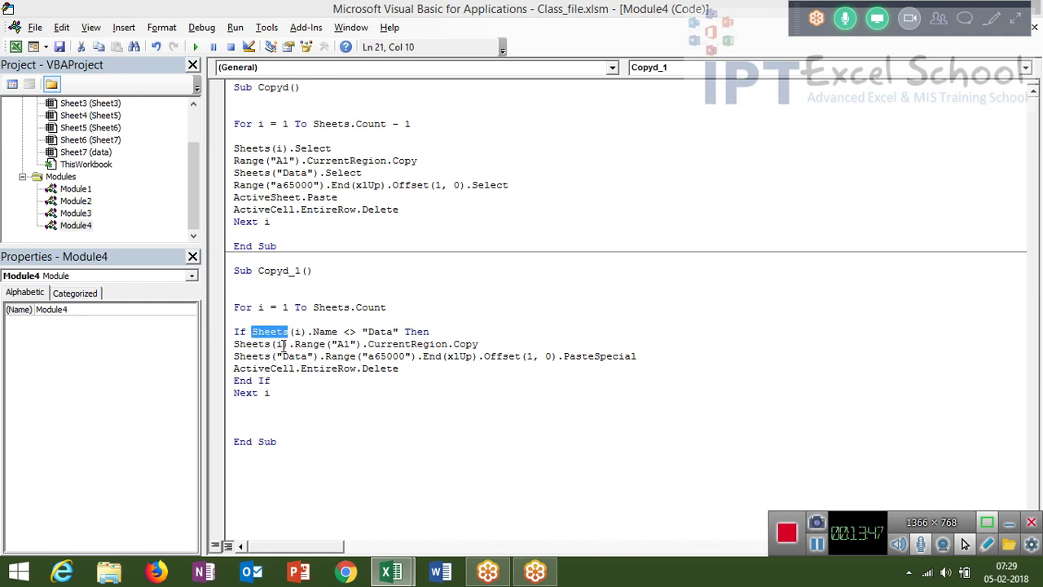
key("Left")
type("u")
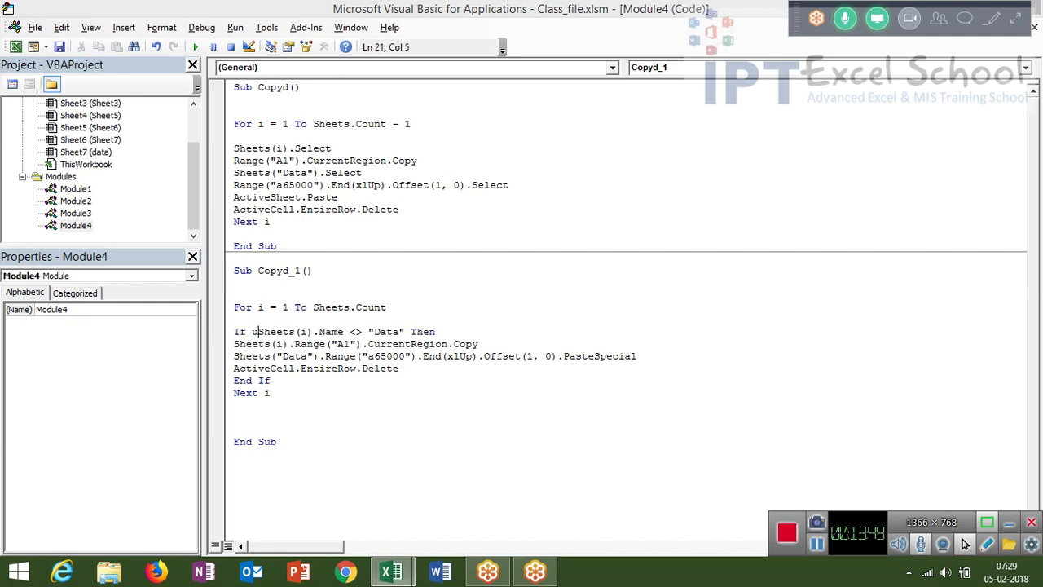
type("case")
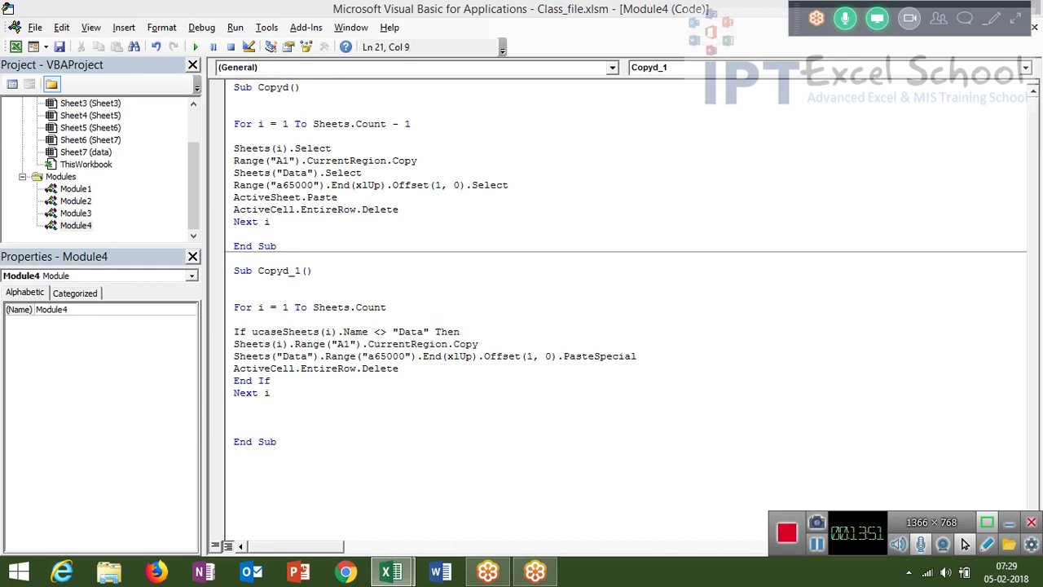
type("(")
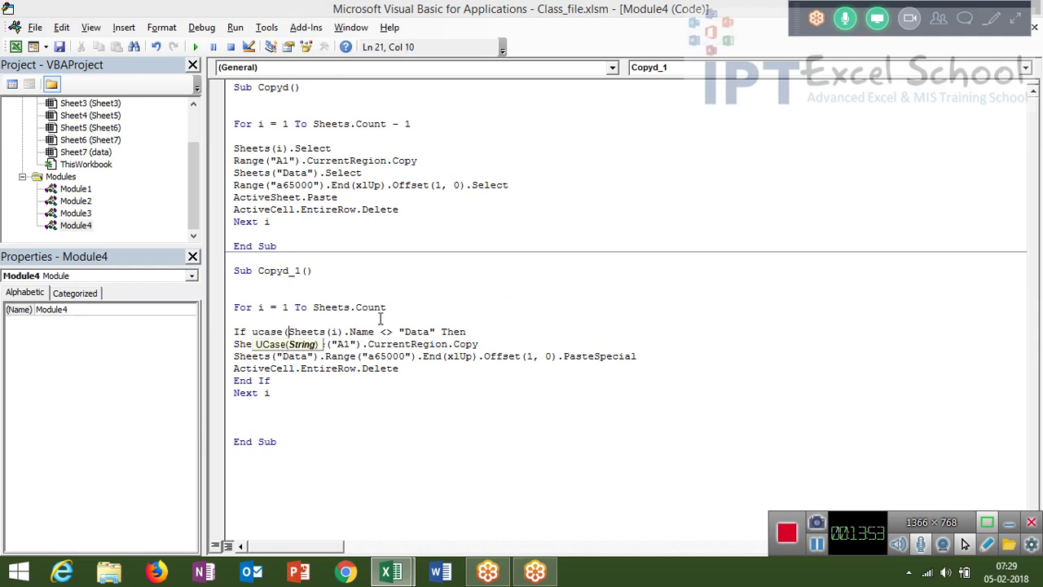
double_click(367, 332)
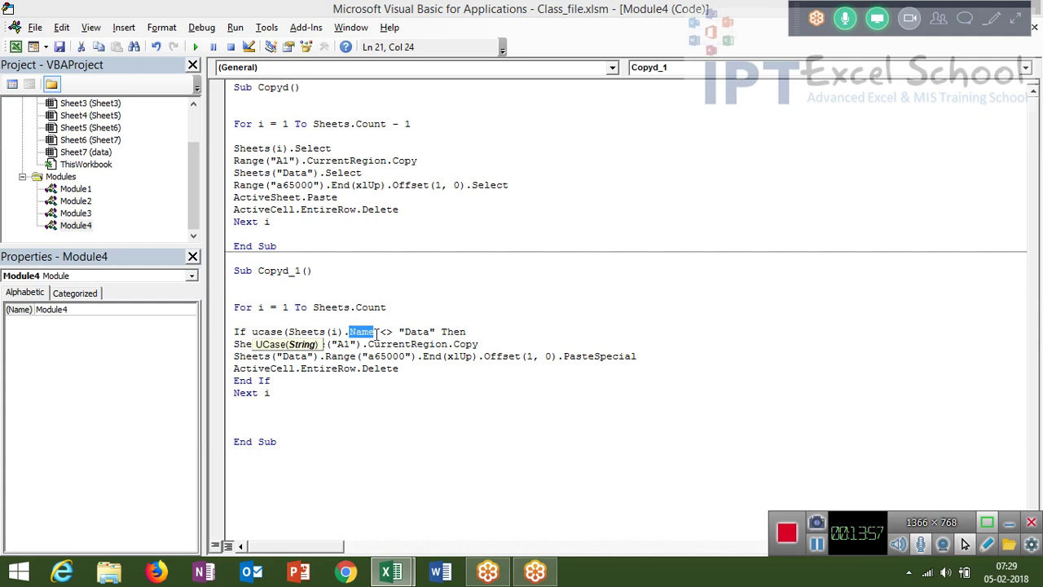
left_click(379, 332)
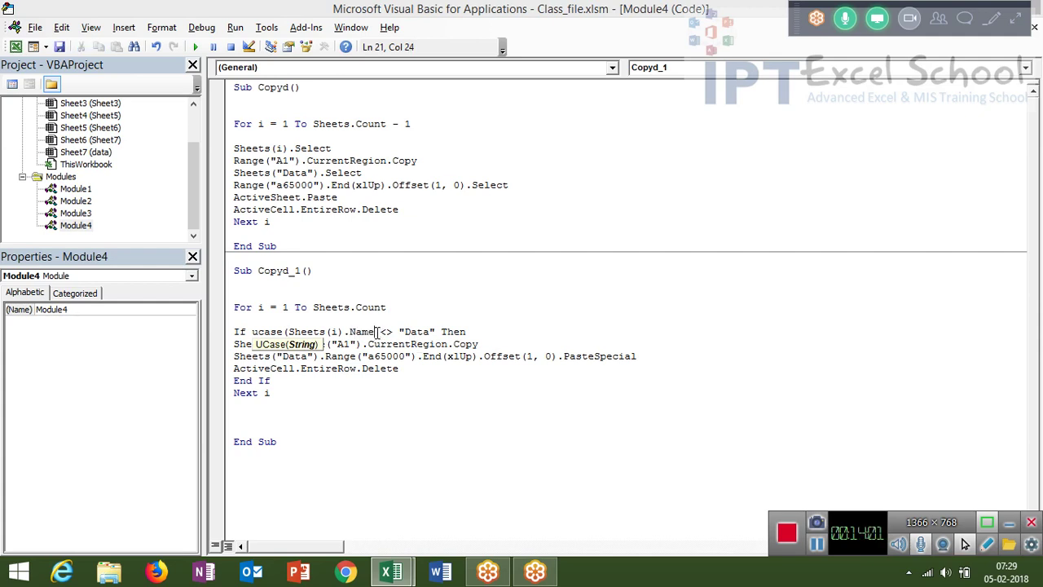
type(")")
left_click(417, 392)
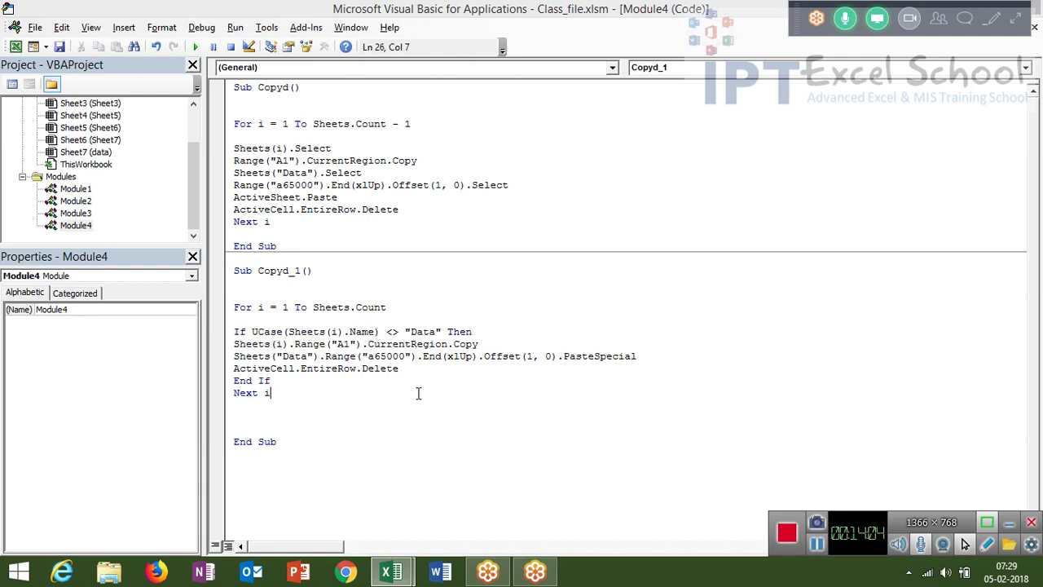
- Start retyping the compared text "Data" in capitals
left_click(423, 331)
key("BackSpace")
type("A")
key("BackSpace")
- Finish changing the compared text to "DATA" in the If condition
type("T")
key("BackSpace")
type("ATA")
left_click(429, 381)
- In Excel, check the data sheet's tab name, leaving it as 'data', then return to the code
key("alt+F11")
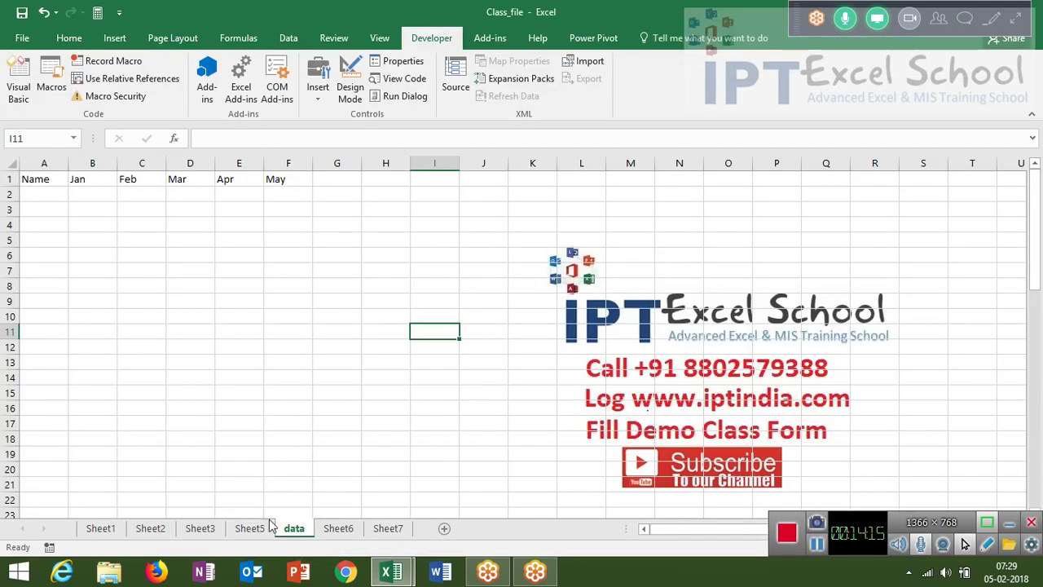
double_click(294, 529)
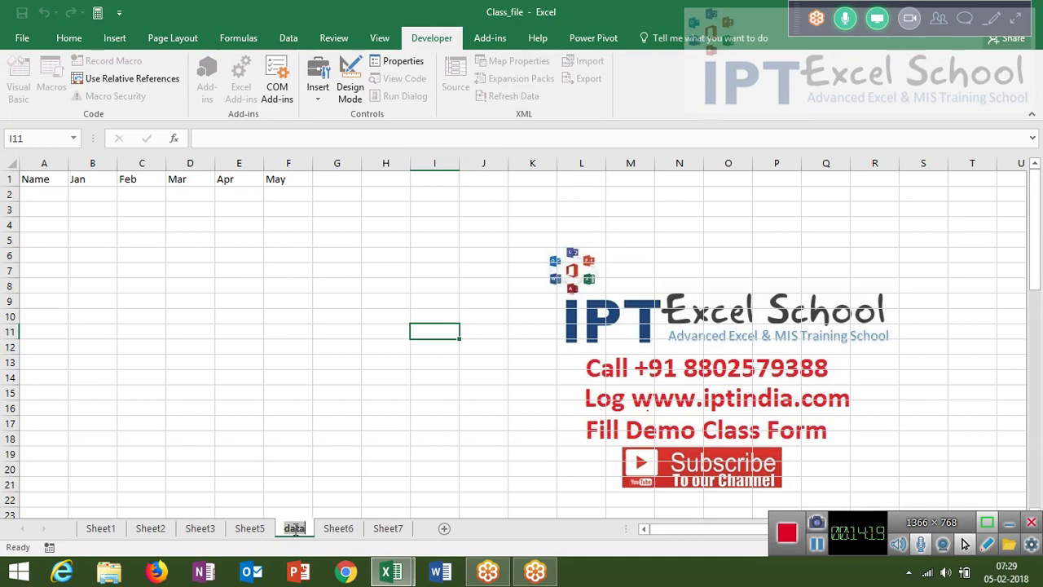
key("Return")
left_click(233, 401)
key("alt+F11")
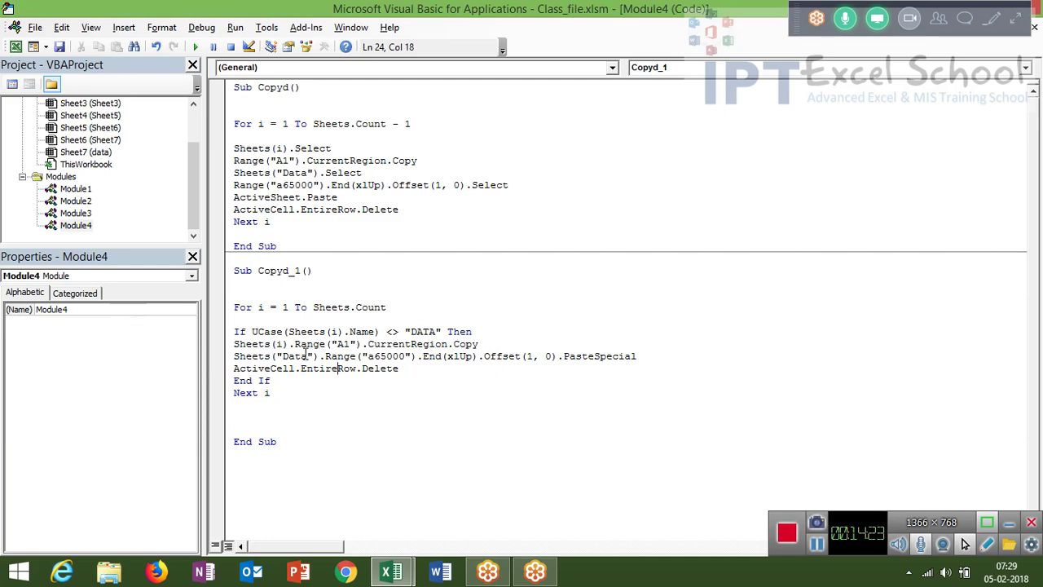
- Run Copyd_1 and view the stacked sheet tables on Excel's data sheet
left_click(196, 46)
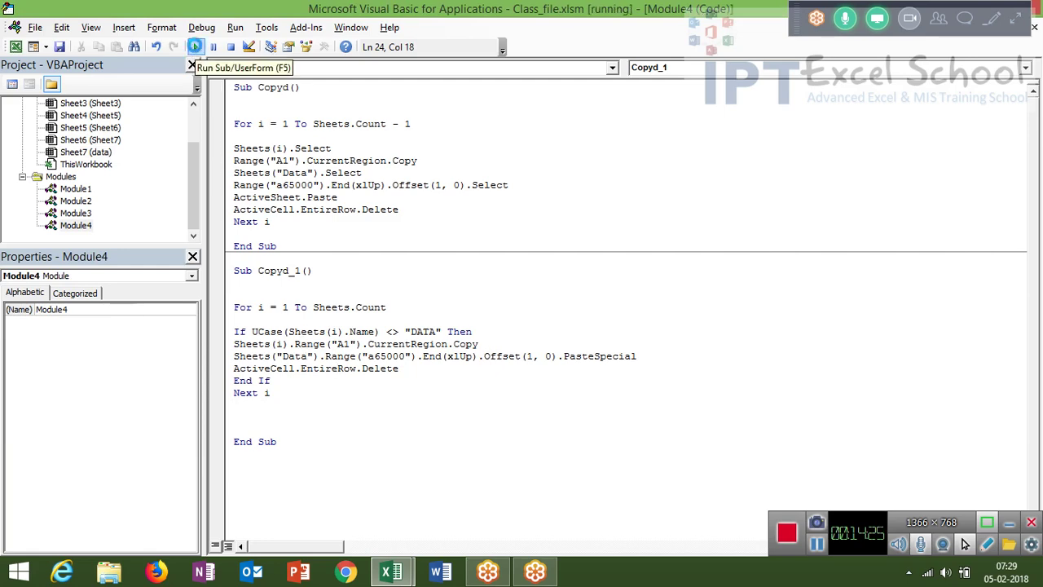
key("alt+F11")
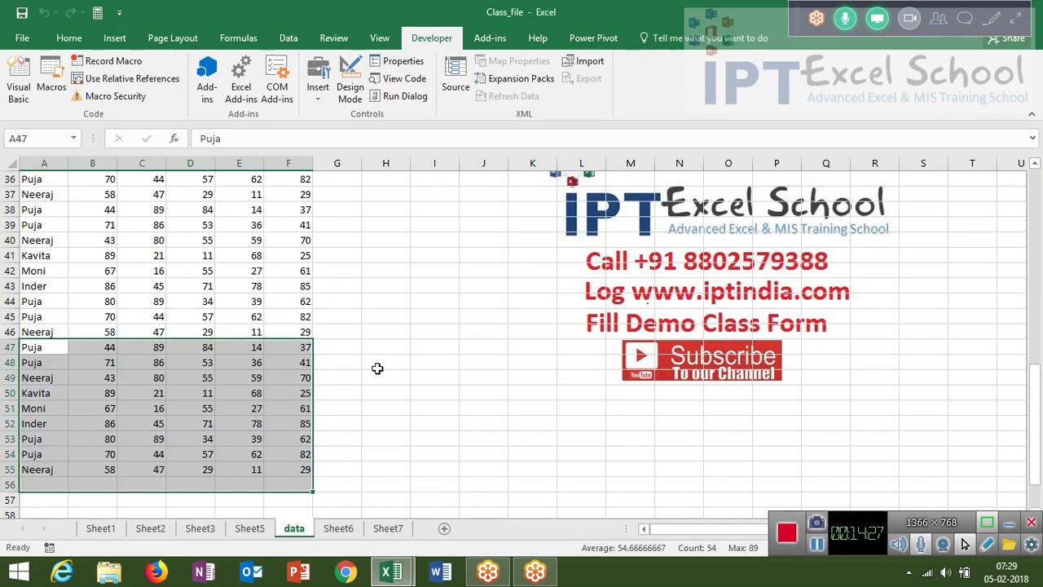
scroll(383, 387, "up", 9)
scroll(384, 389, "up", 3)
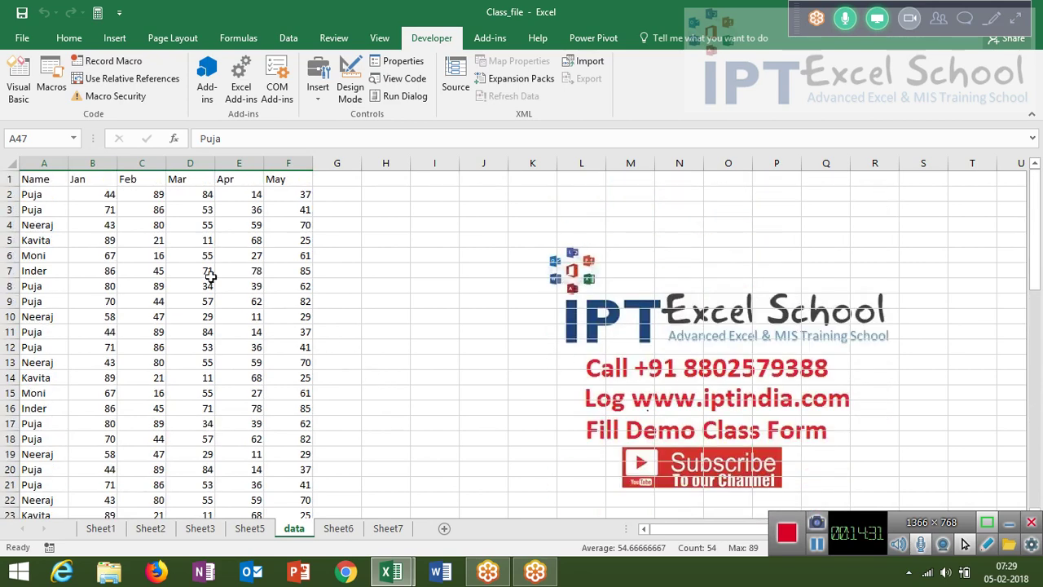
- Clear the copied rows from A2 down to row 55, then move along the header row toward G1
left_click(48, 199)
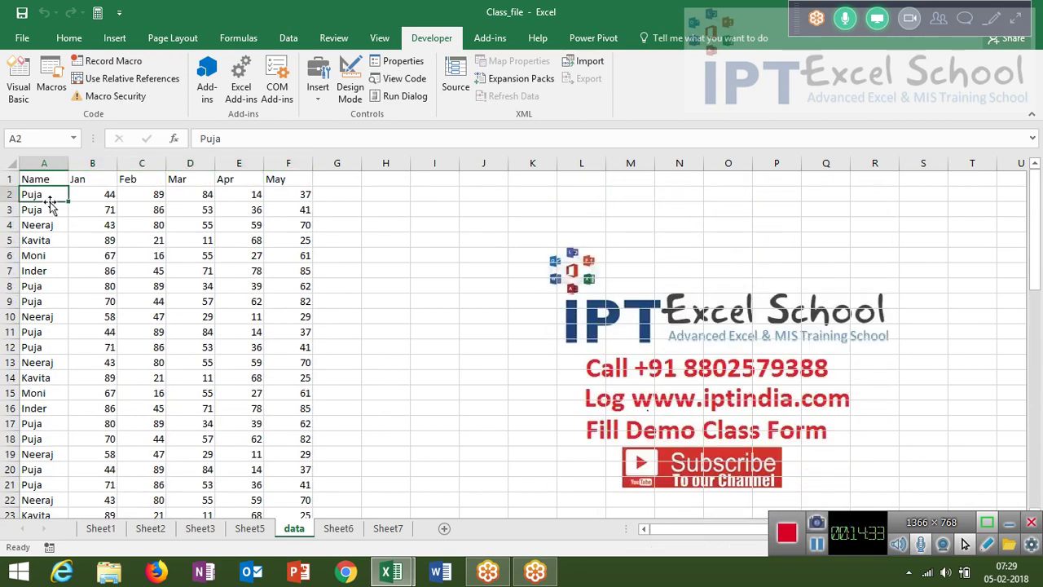
key("ctrl+shift+Right")
key("ctrl+shift+Down")
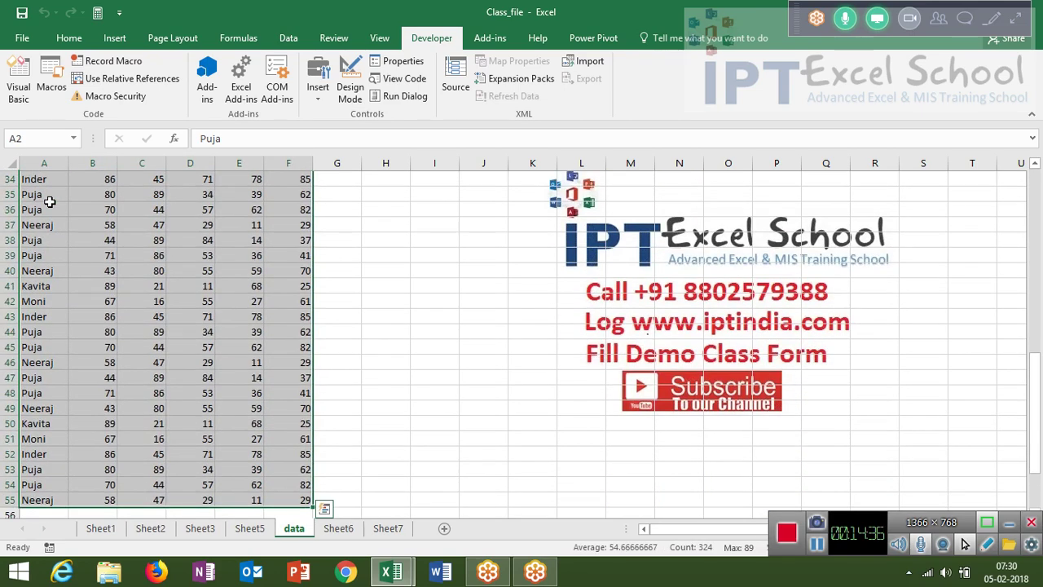
key("Delete")
key("ctrl+Home")
key("Right")
key("Right")
key("Right")
key("Right")
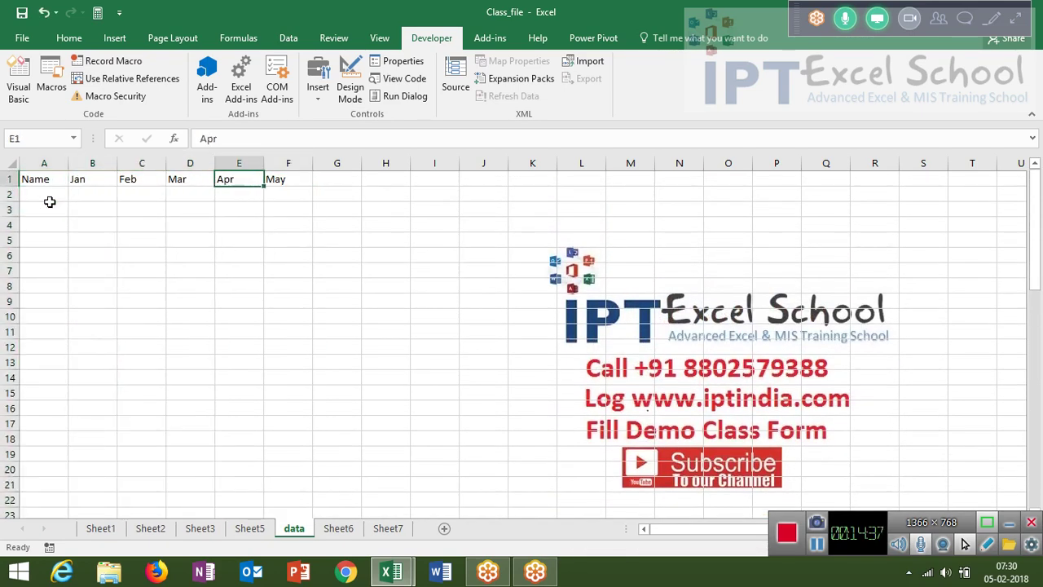
key("Right")
key("Right")
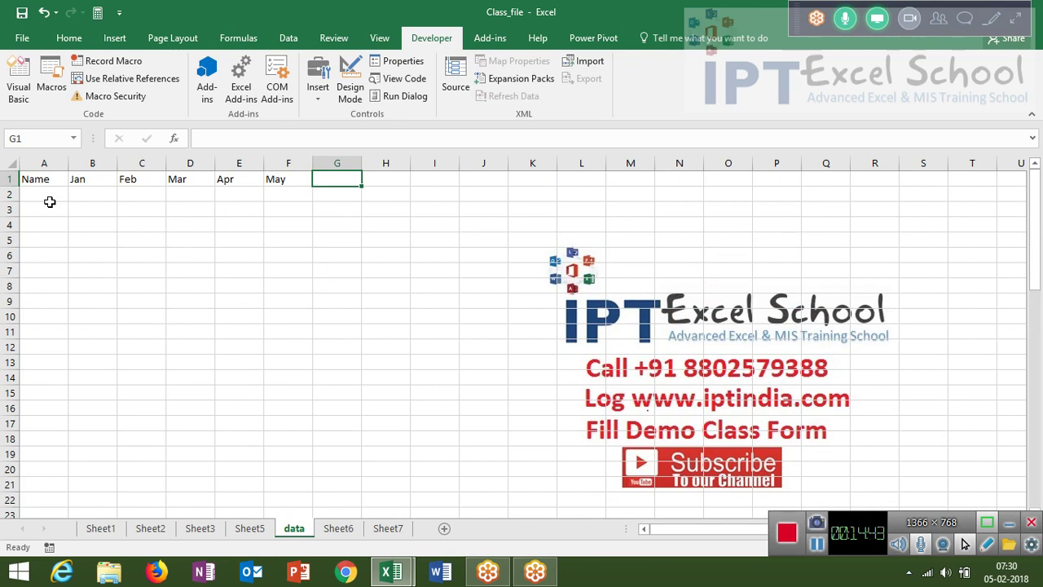
- Enter the heading Sheets_Name in cell G1, then toggle to the code editor and back
type("Seet")
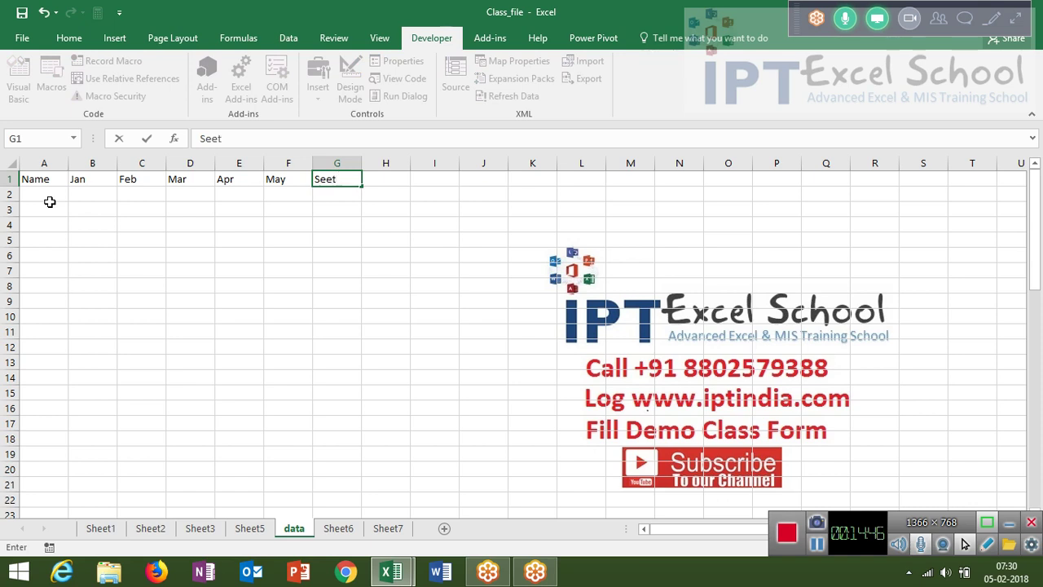
key("BackSpace")
key("BackSpace")
type("H")
type("ee")
type("ts")
type("_")
type("Name")
key("Return")
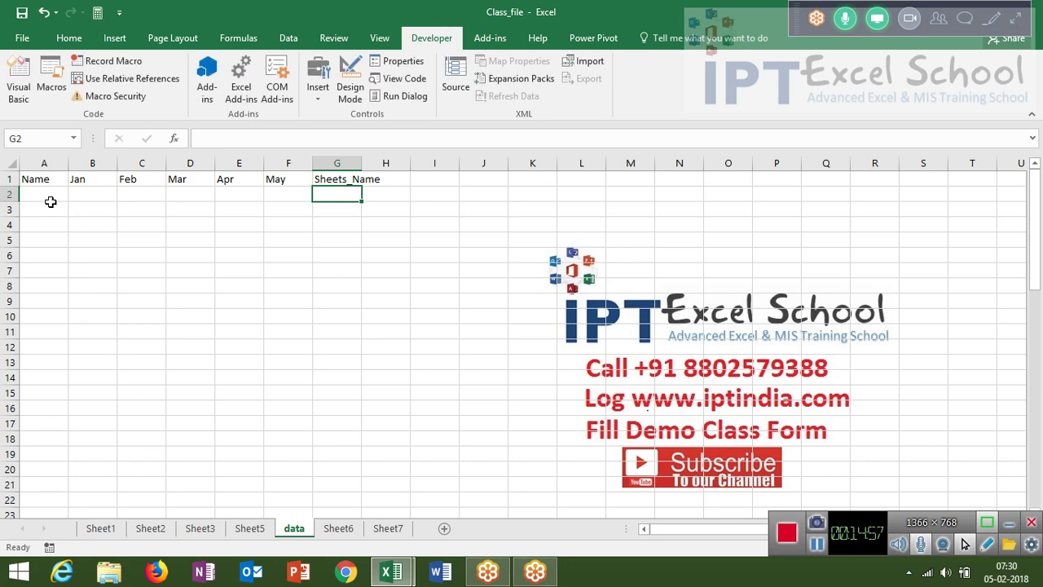
key("alt+F11")
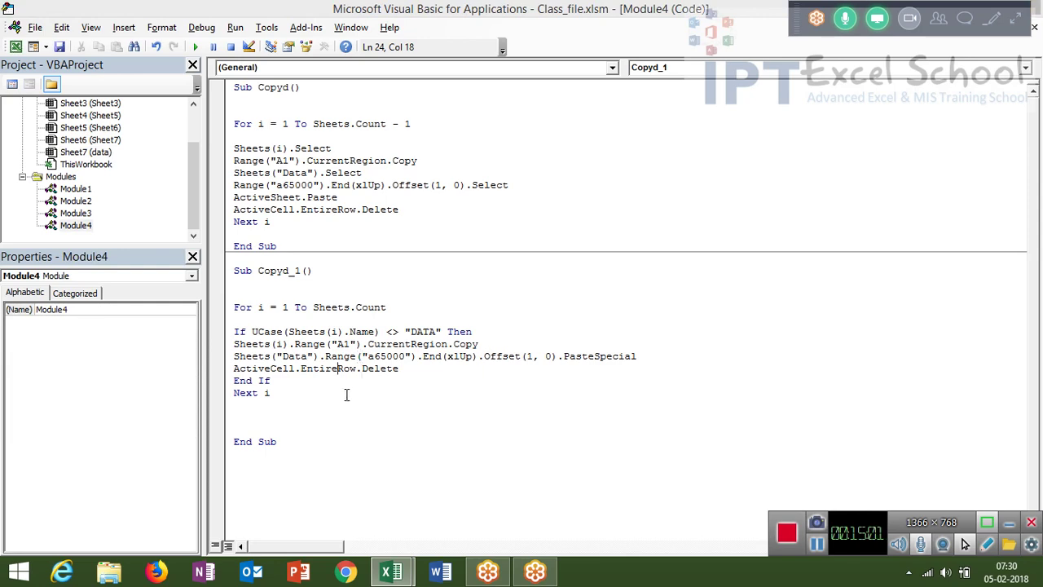
key("alt+F11")
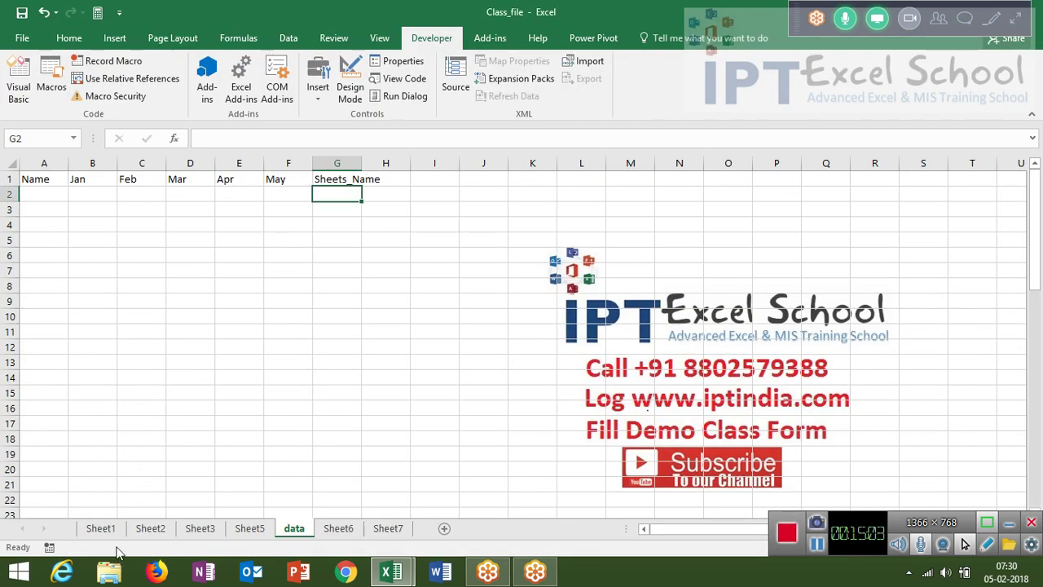
- Copy Sheet1's A1:F10 table and paste it at A2 on the data sheet
left_click(114, 529)
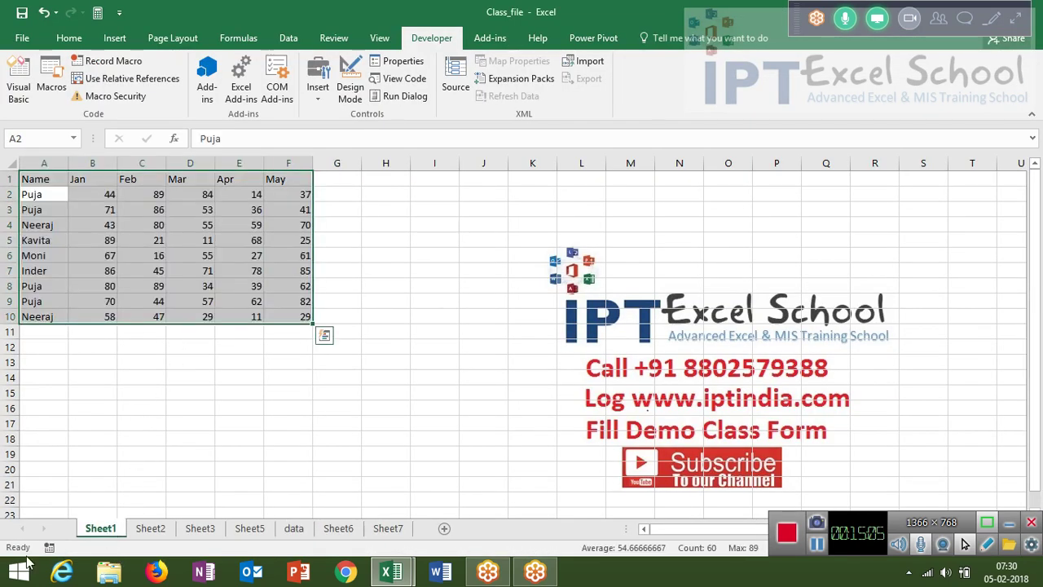
key("ctrl+q")
key("Escape")
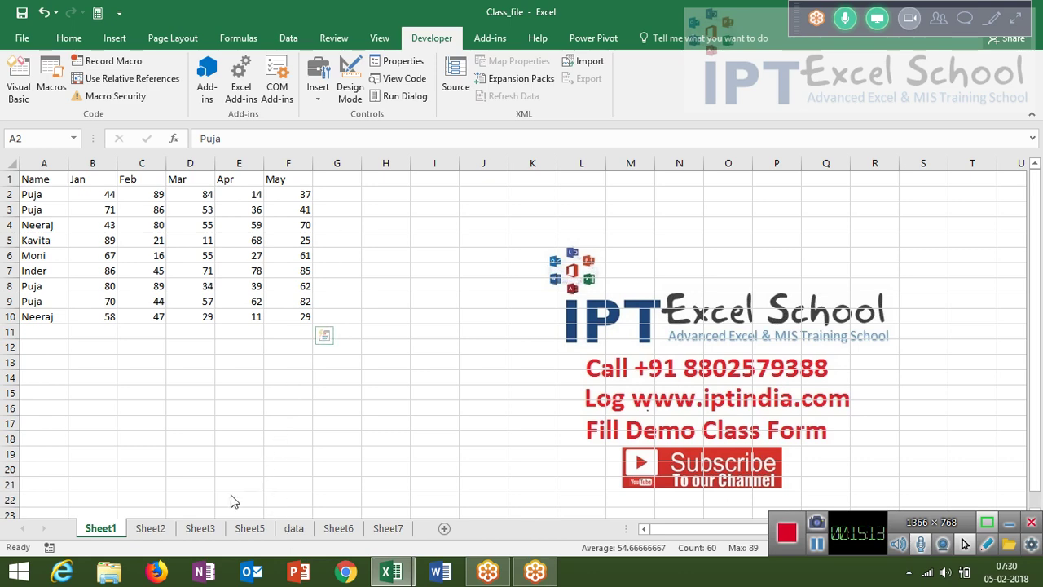
key("alt+Tab")
key("alt+Tab")
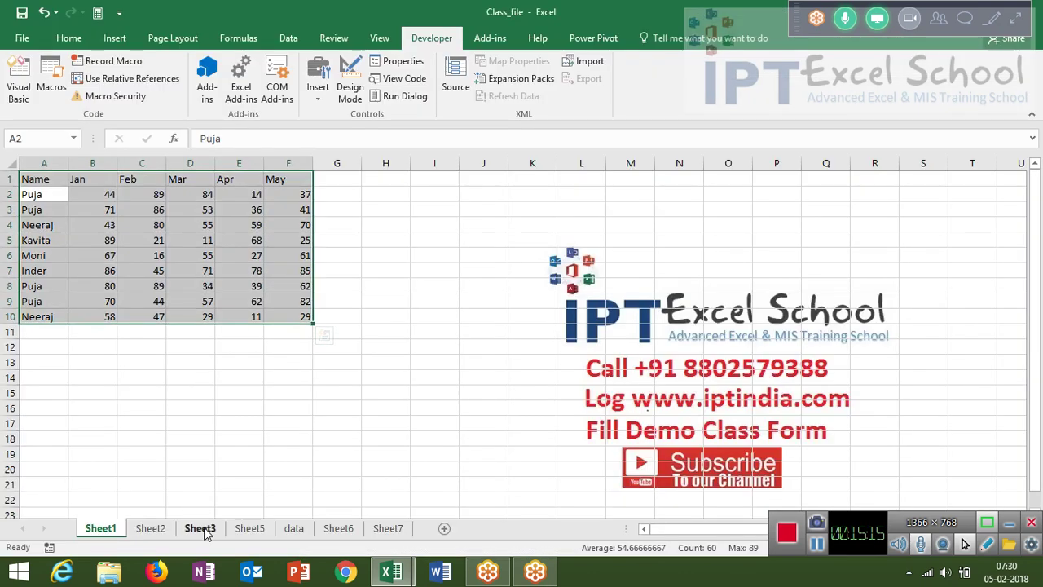
key("ctrl+c")
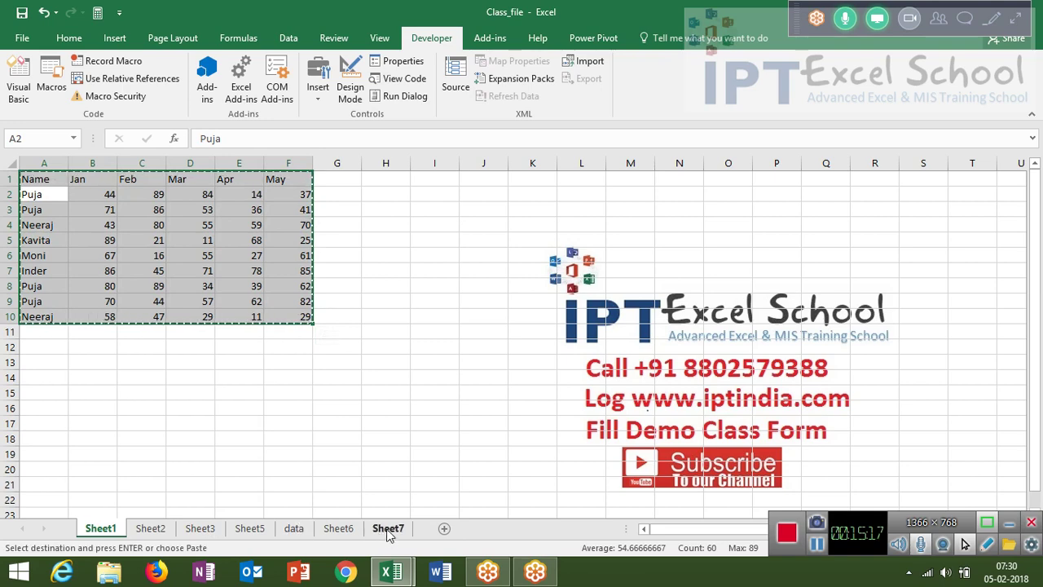
left_click(295, 531)
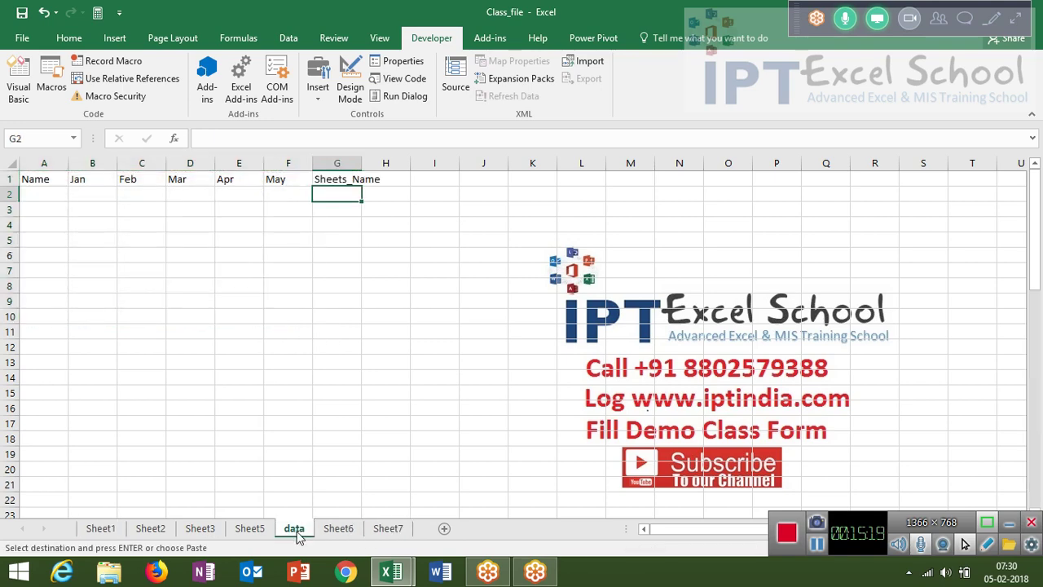
left_click(37, 193)
key("ctrl+v")
- Delete the duplicate header row, enter Sheet1 in G2 and fill down to Sheet9
left_click(10, 193)
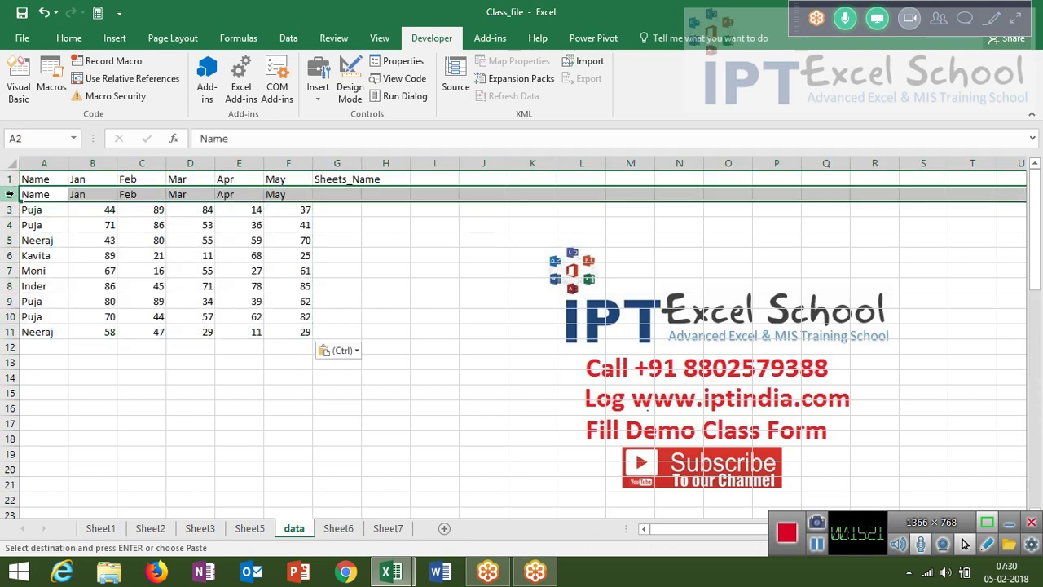
key("ctrl+minus")
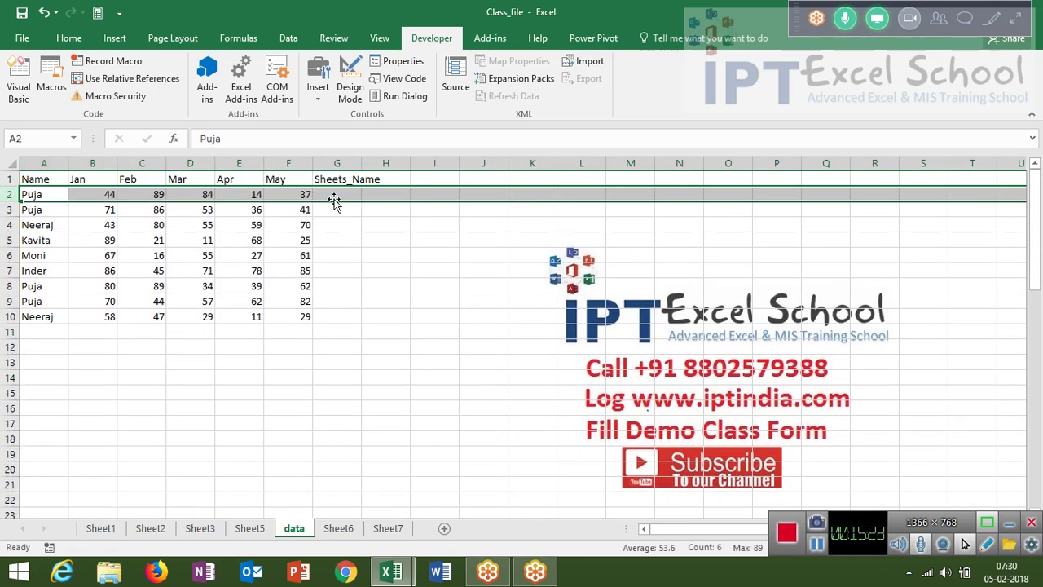
left_click(334, 194)
type("Sheet1")
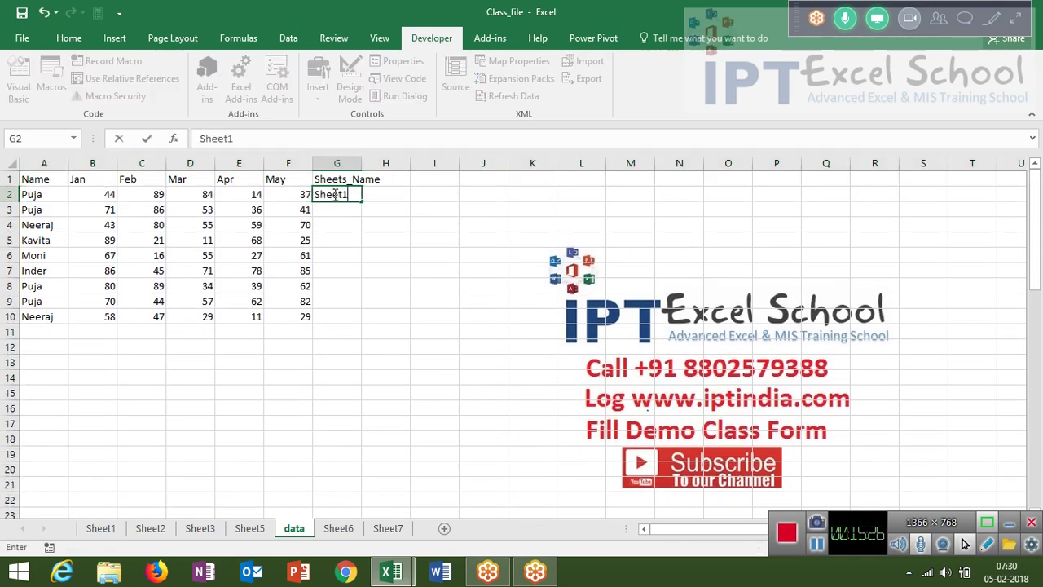
key("Return")
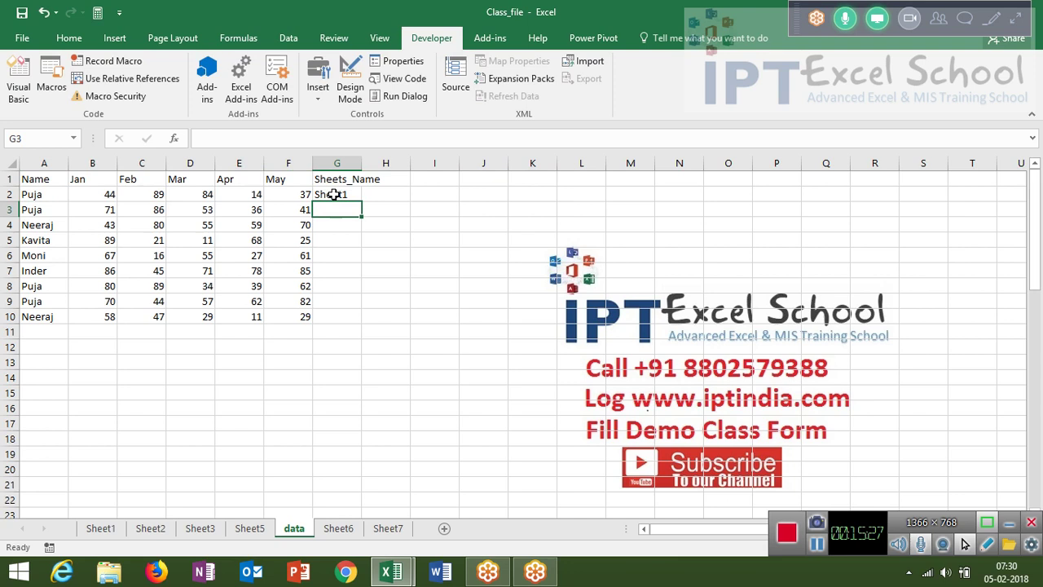
left_click(334, 194)
double_click(363, 203)
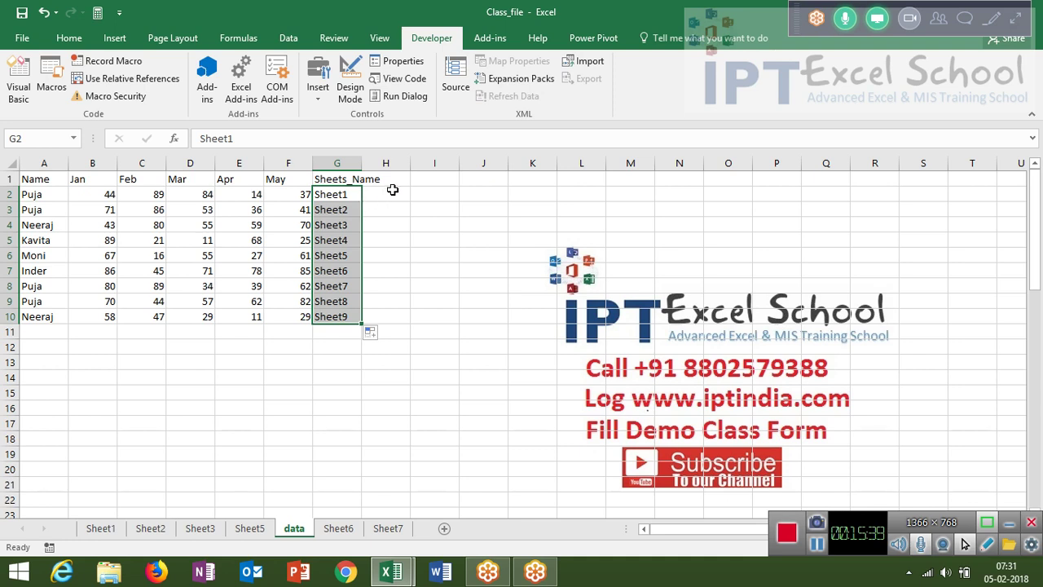
- Enter Q1 in cell H2, next to the Sheet1 label
left_click(392, 190)
right_click(392, 190)
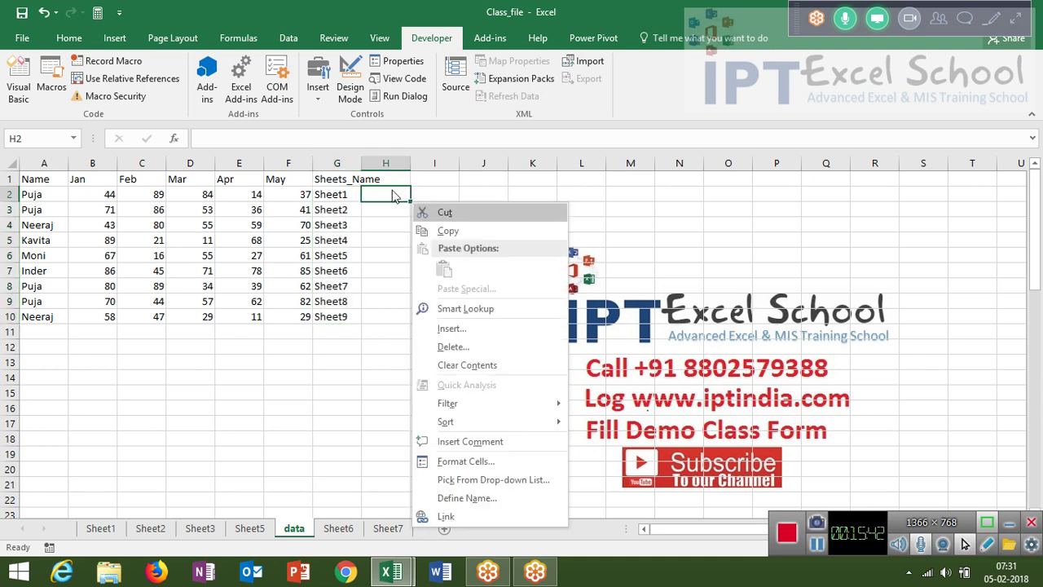
key("Escape")
type("Q")
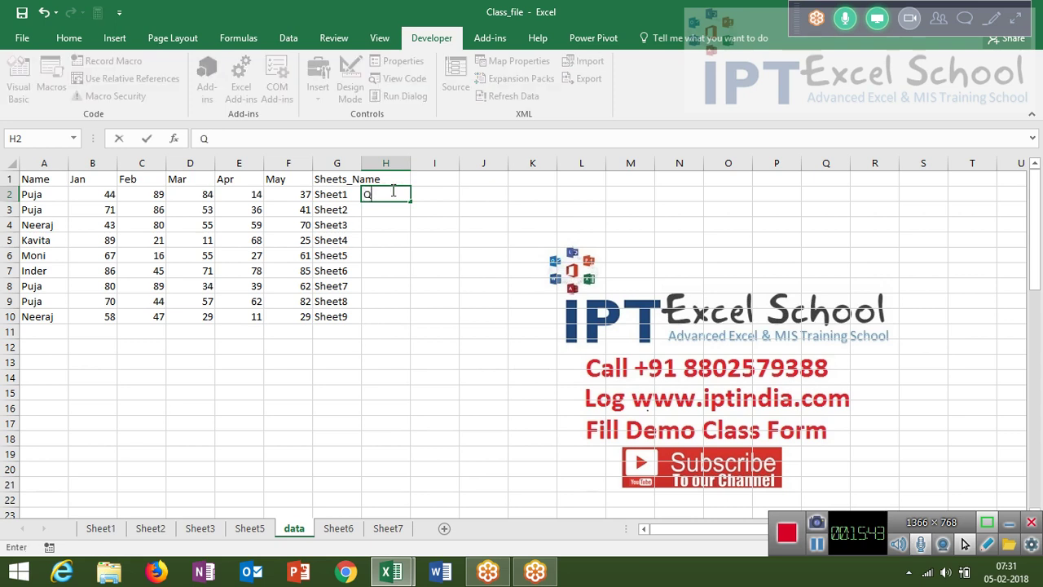
type("1")
key("Return")
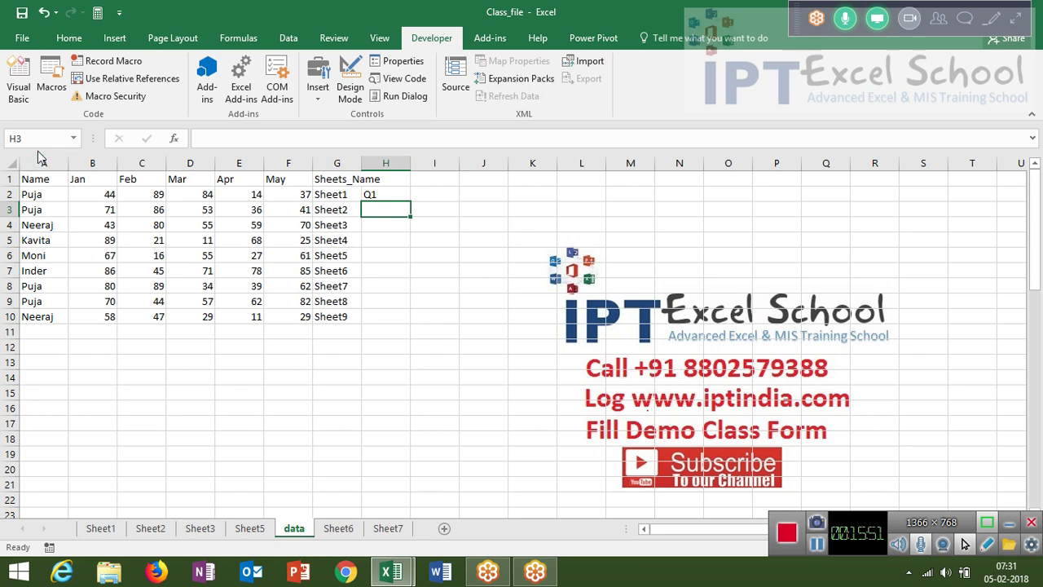
- Save As to the recent VBA folder as 'DataCopy Projeat', an Excel Macro-Enabled Workbook
left_click(29, 43)
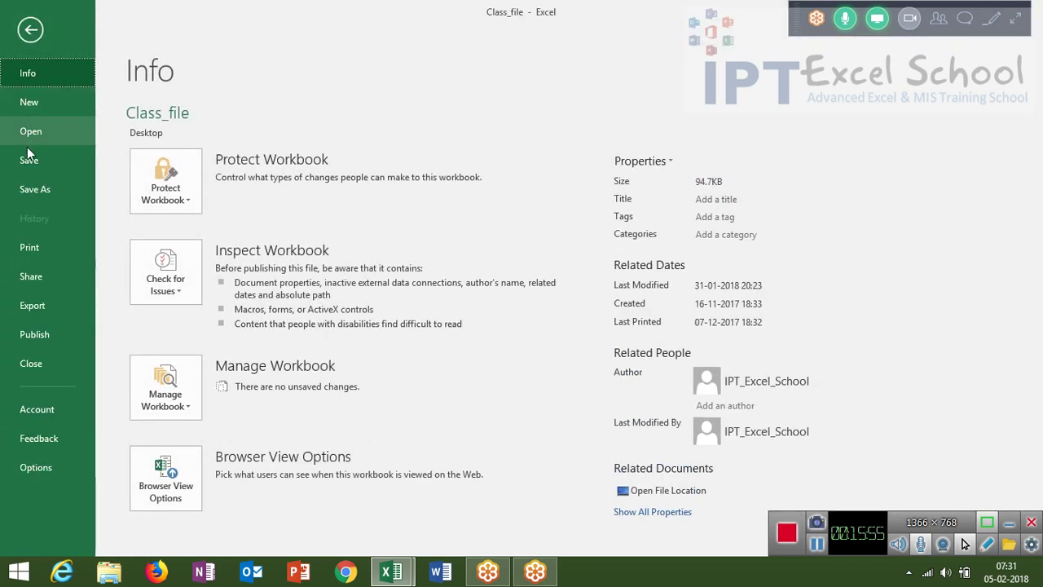
left_click(44, 189)
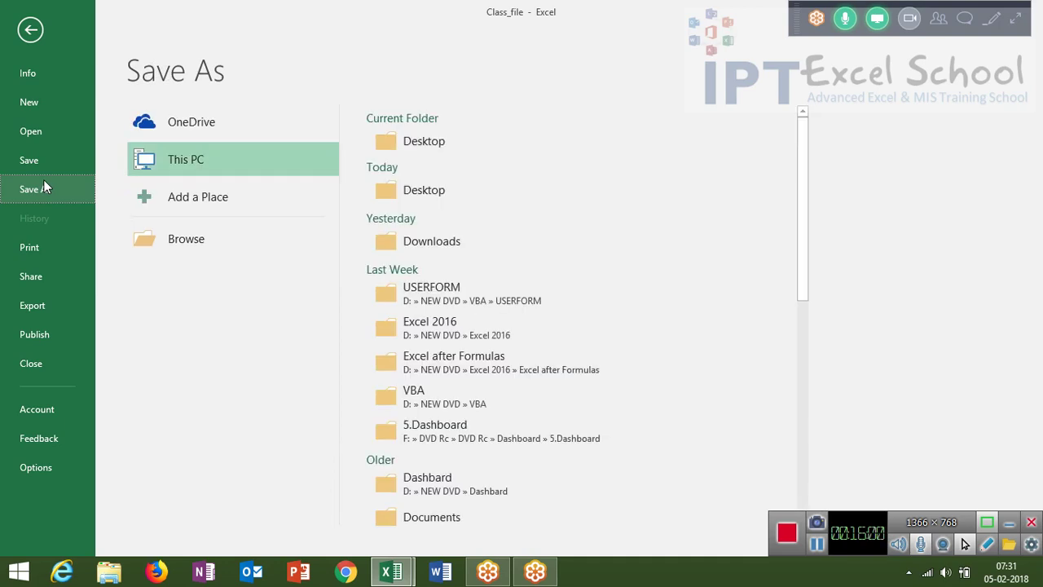
left_click(448, 410)
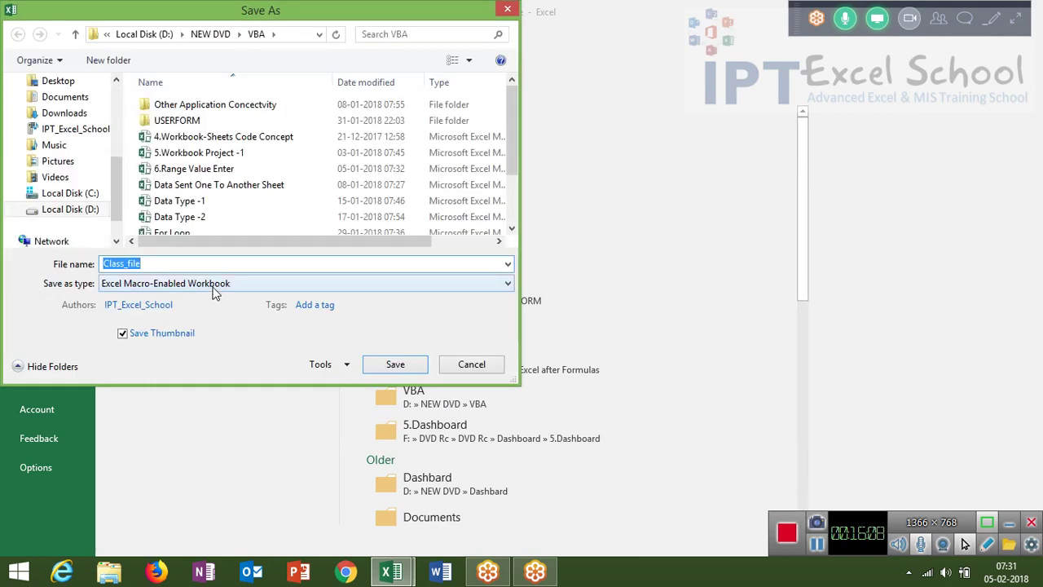
type("Data")
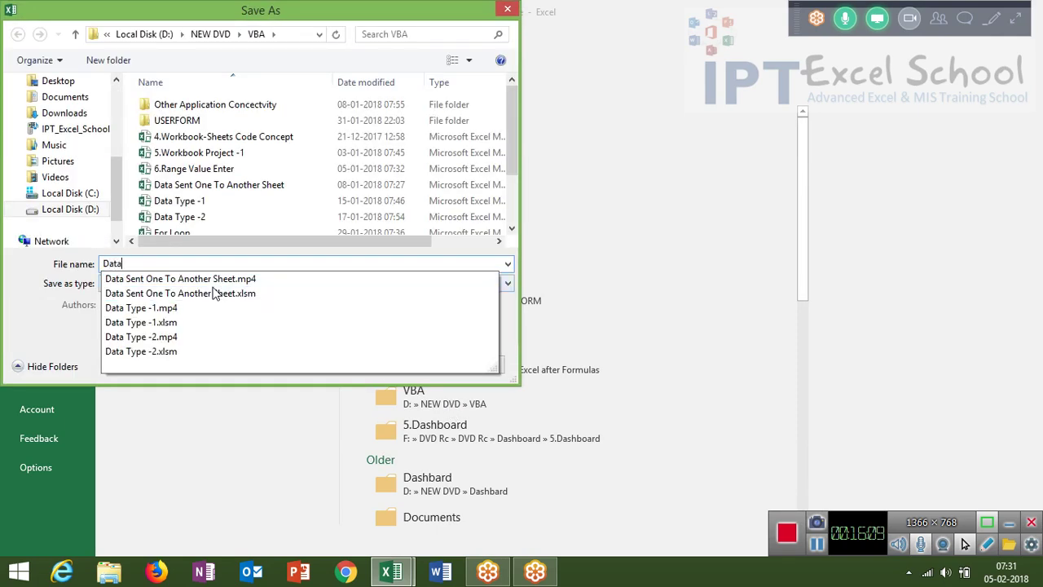
type("Copy Projeat")
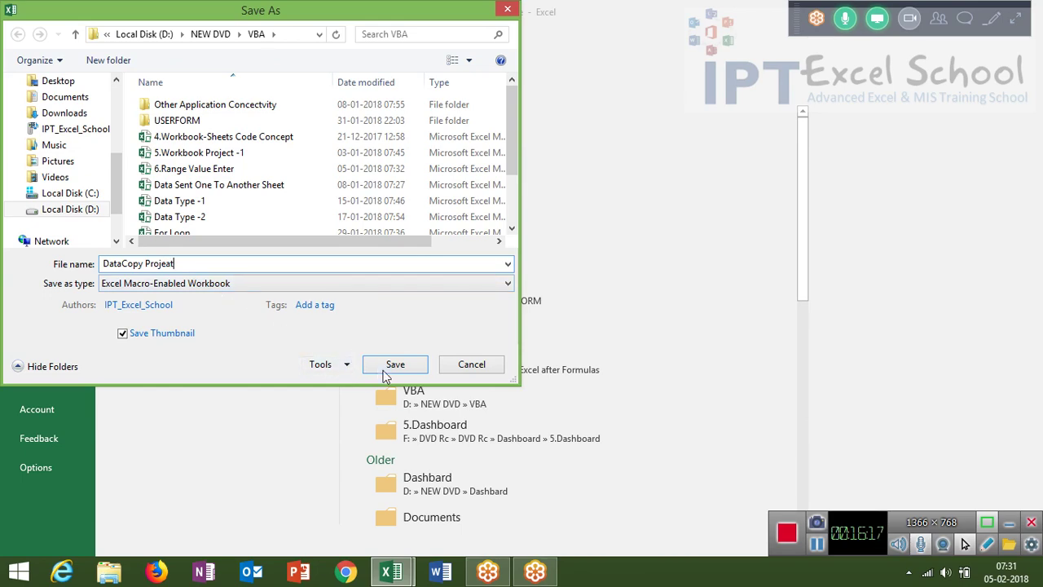
left_click(389, 371)
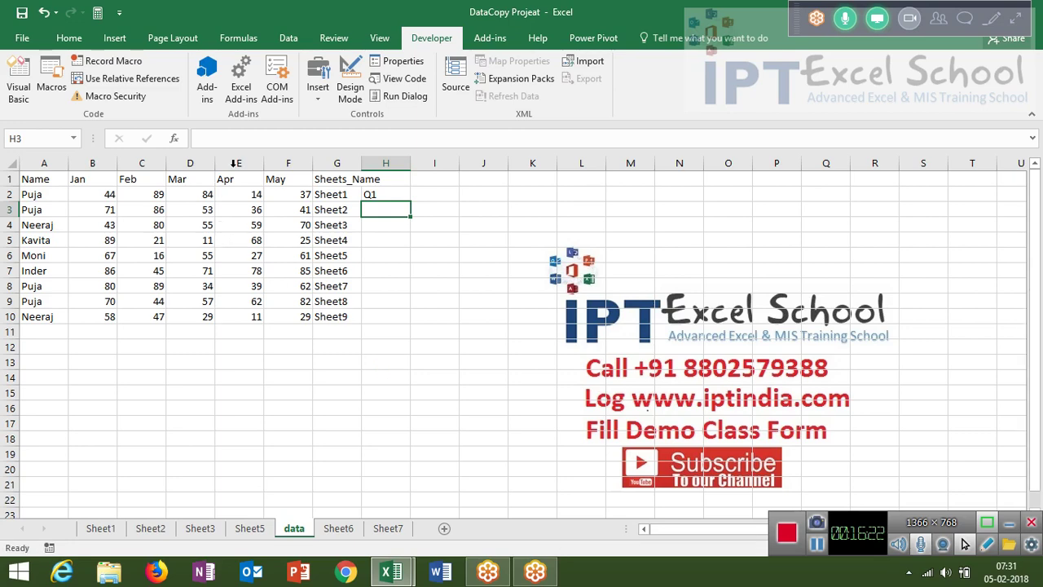
- Copy all of Module4's macro code and paste it into cell J3 of the data sheet
key("alt+F11")
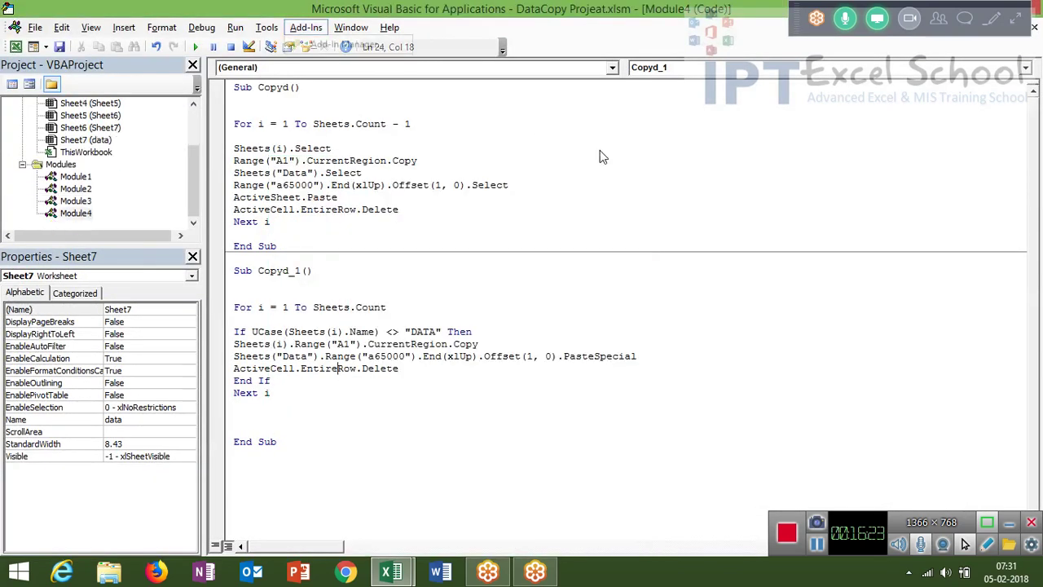
key("alt+a")
left_click_drag(356, 452, 192, 91)
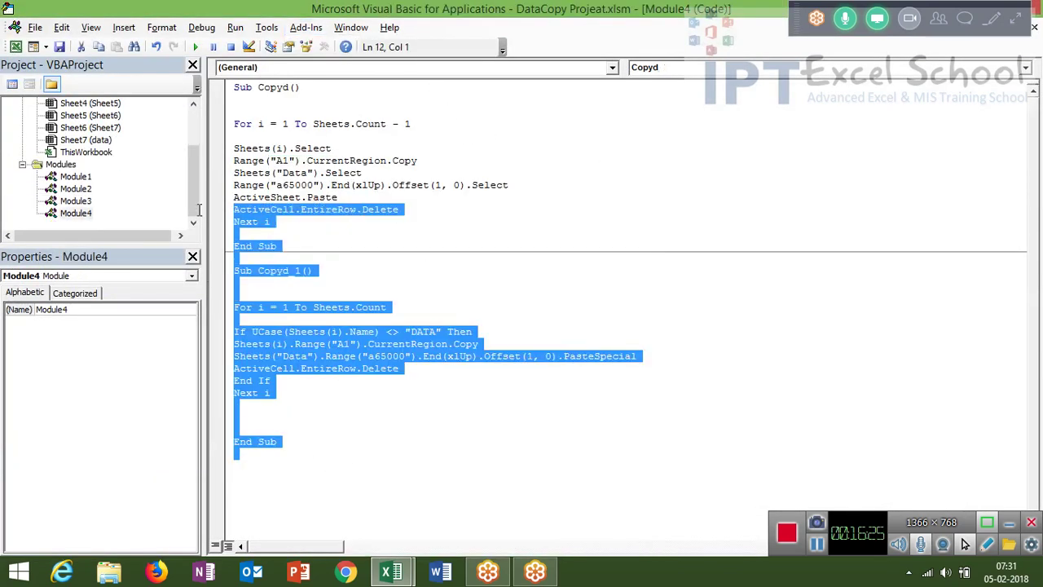
key("ctrl+c")
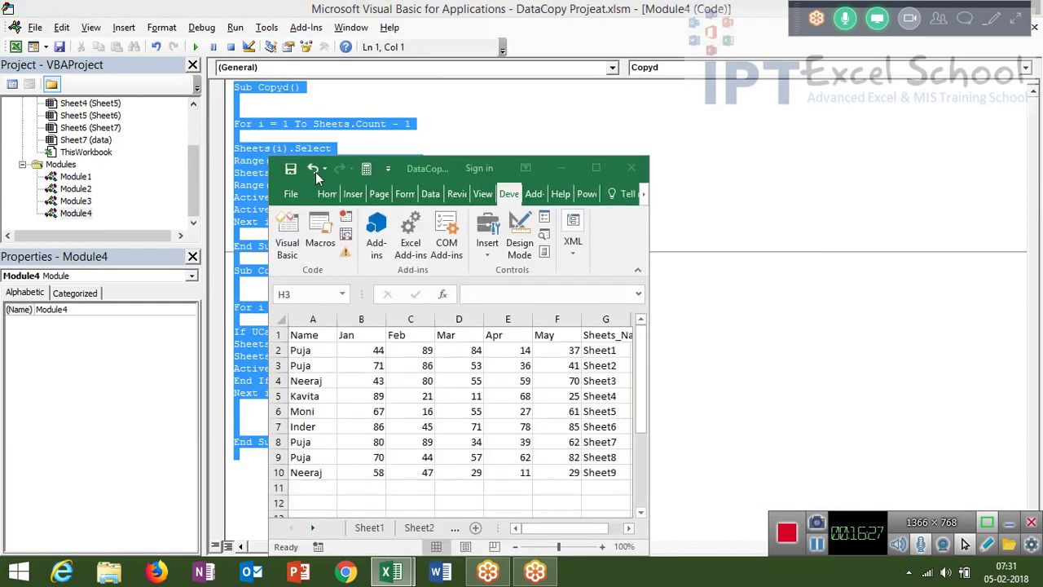
key("alt+F11")
left_click(596, 168)
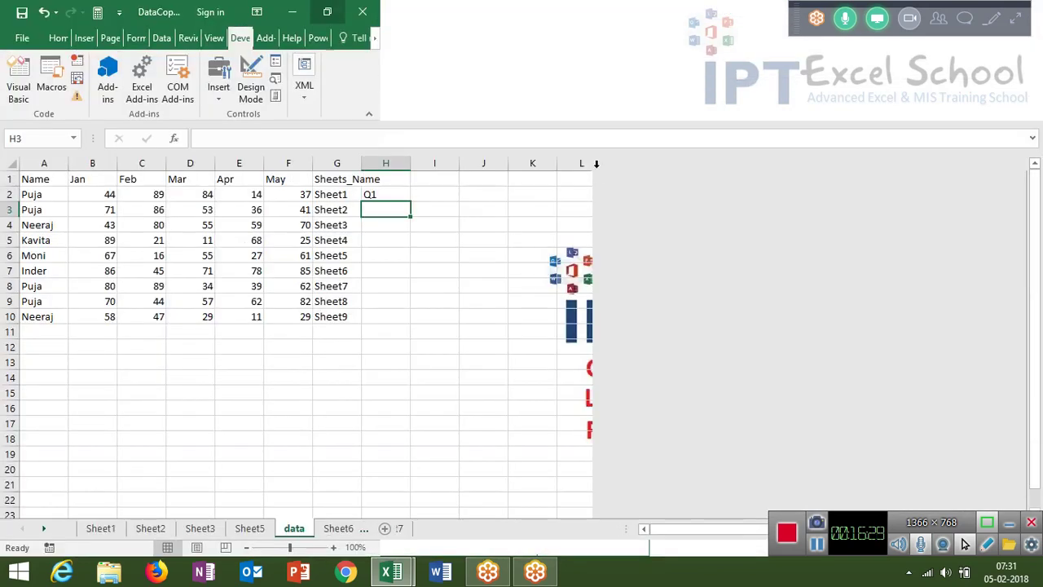
left_click(466, 213)
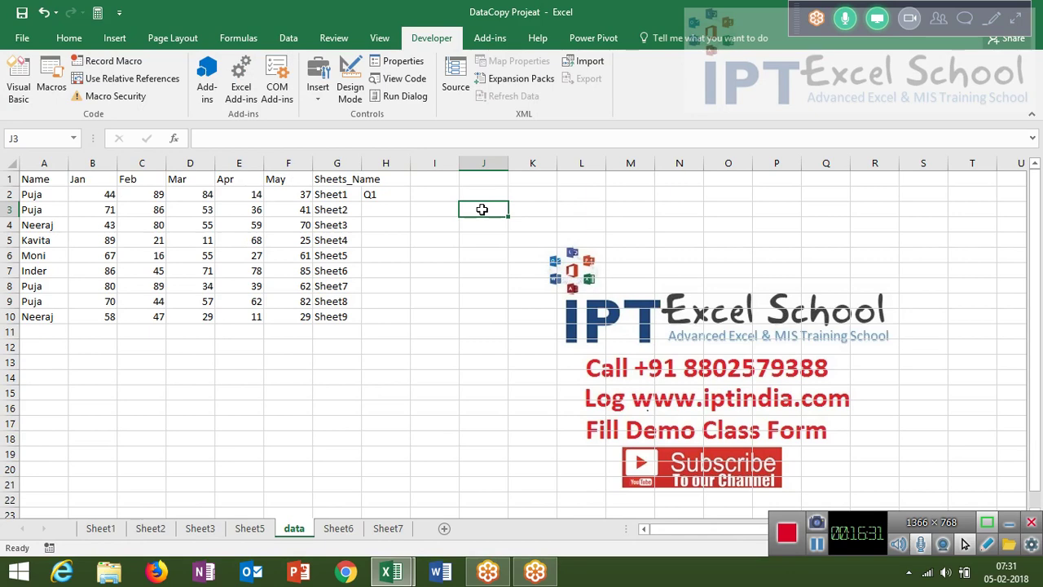
key("ctrl+v")
- Restore the workbook and code editor window sizes, then close the Visual Basic editor
left_click(433, 236)
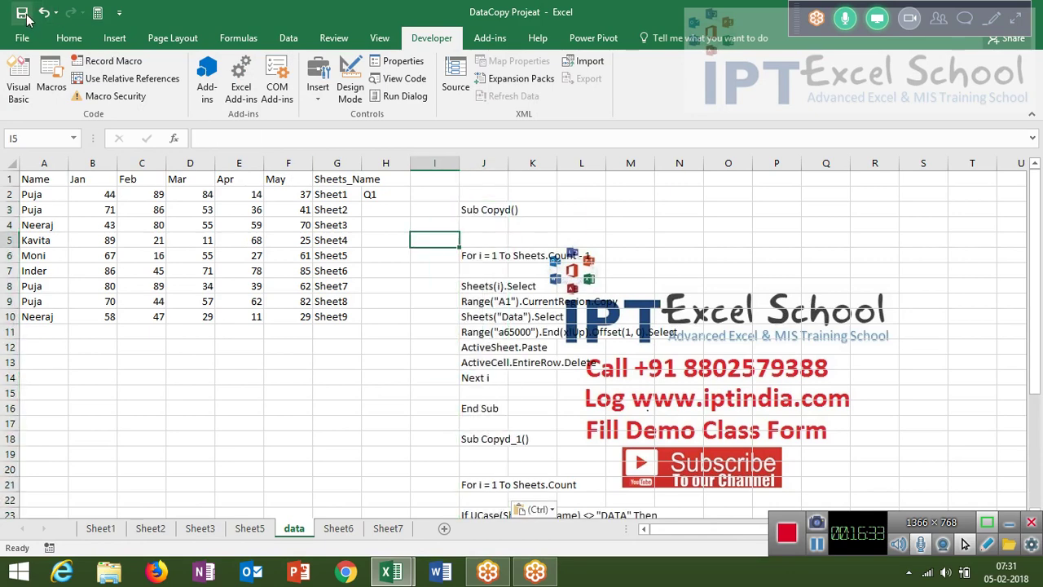
double_click(352, 24)
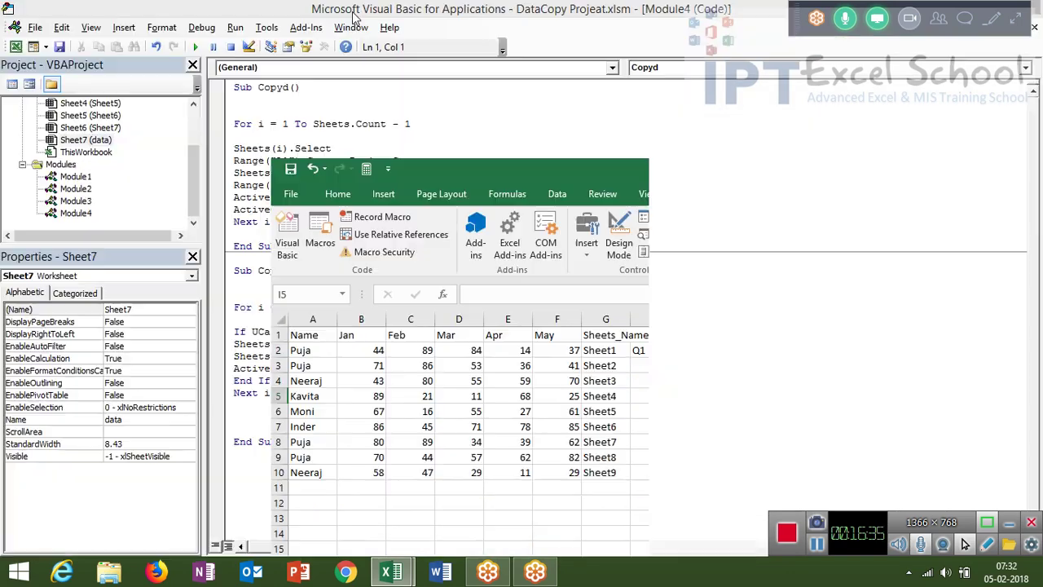
left_click(558, 132)
double_click(511, 12)
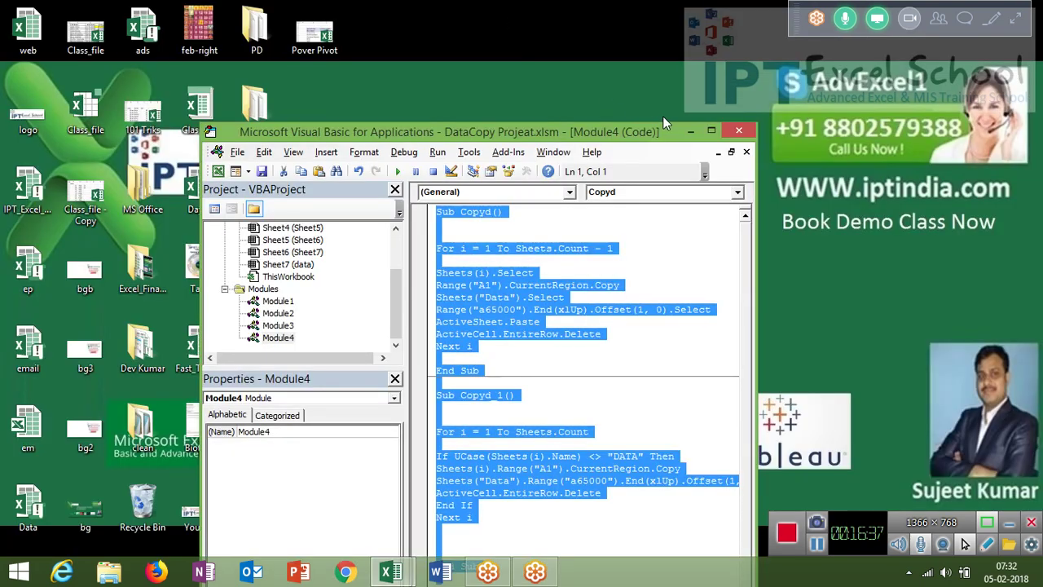
left_click(732, 132)
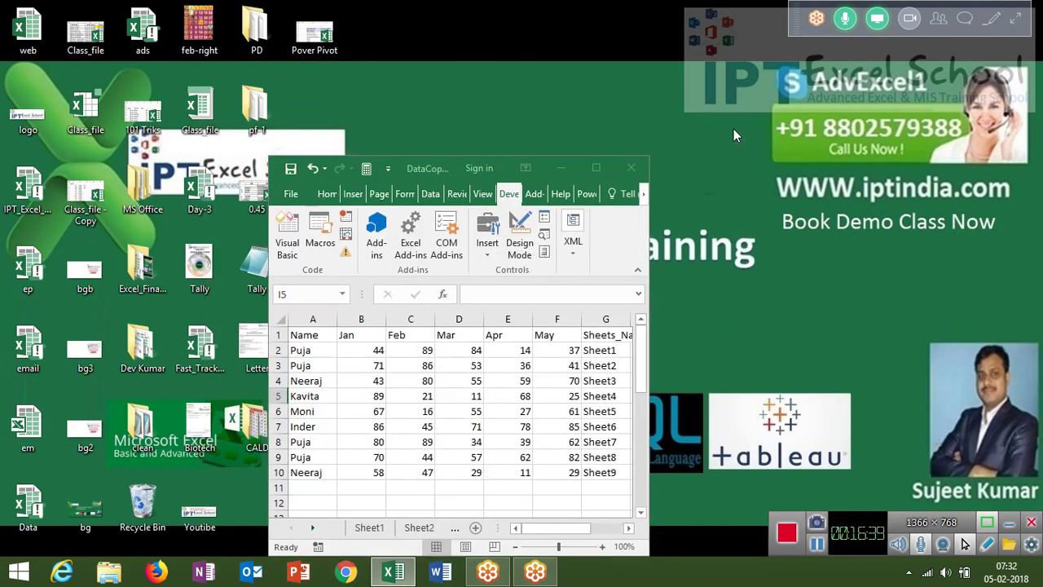